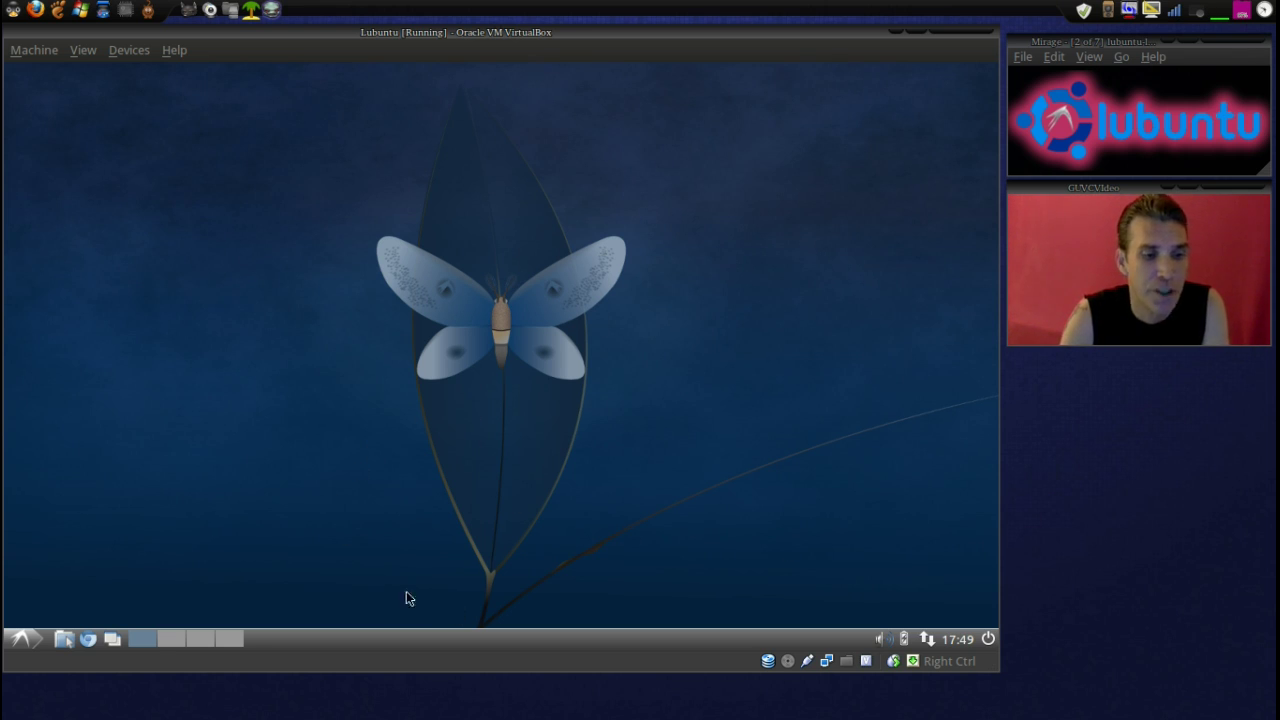
# Step: Examine the applications offered in each main menu category, from Accessories through System Tools and Preferences
pyautogui.click(20, 641)
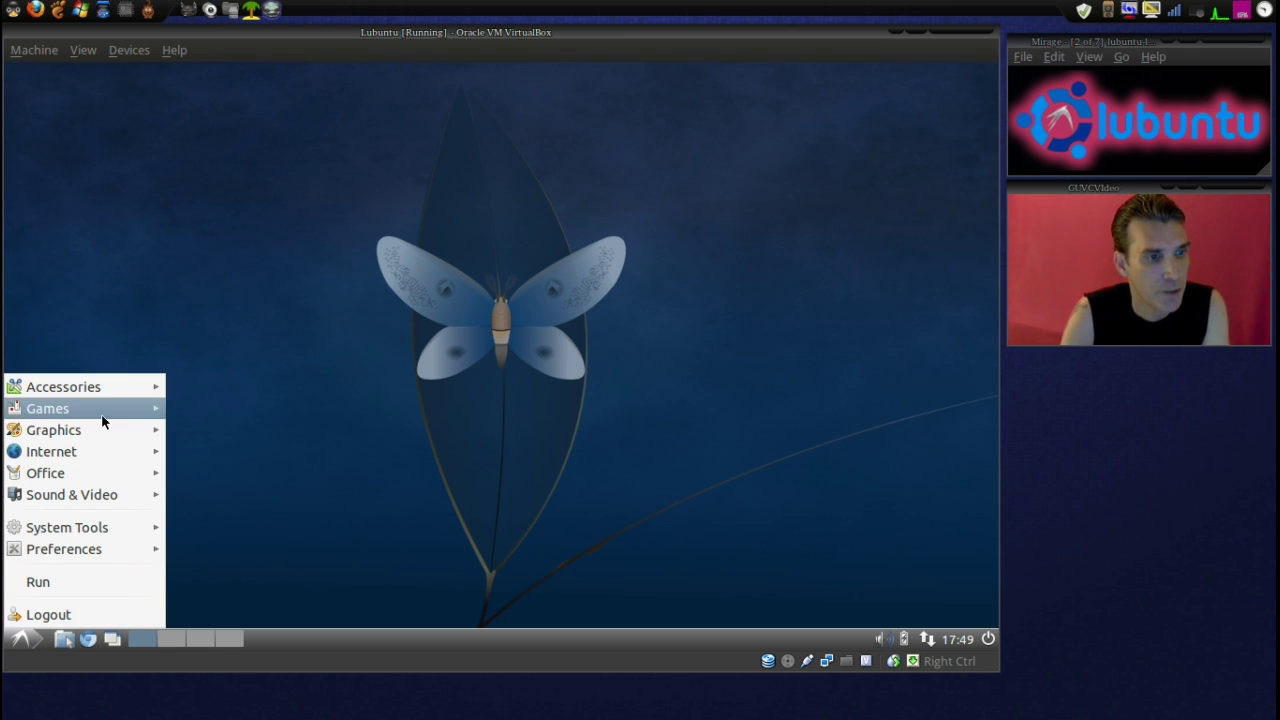
pyautogui.moveTo(111, 381)
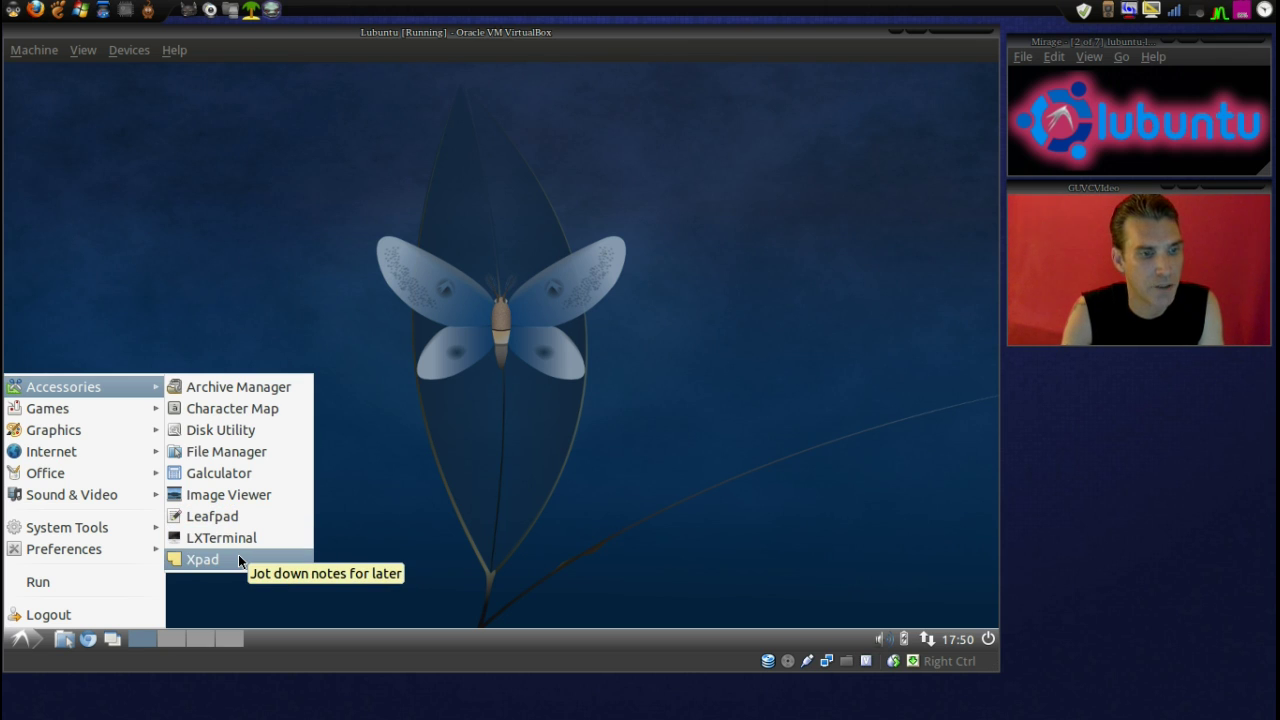
pyautogui.moveTo(115, 410)
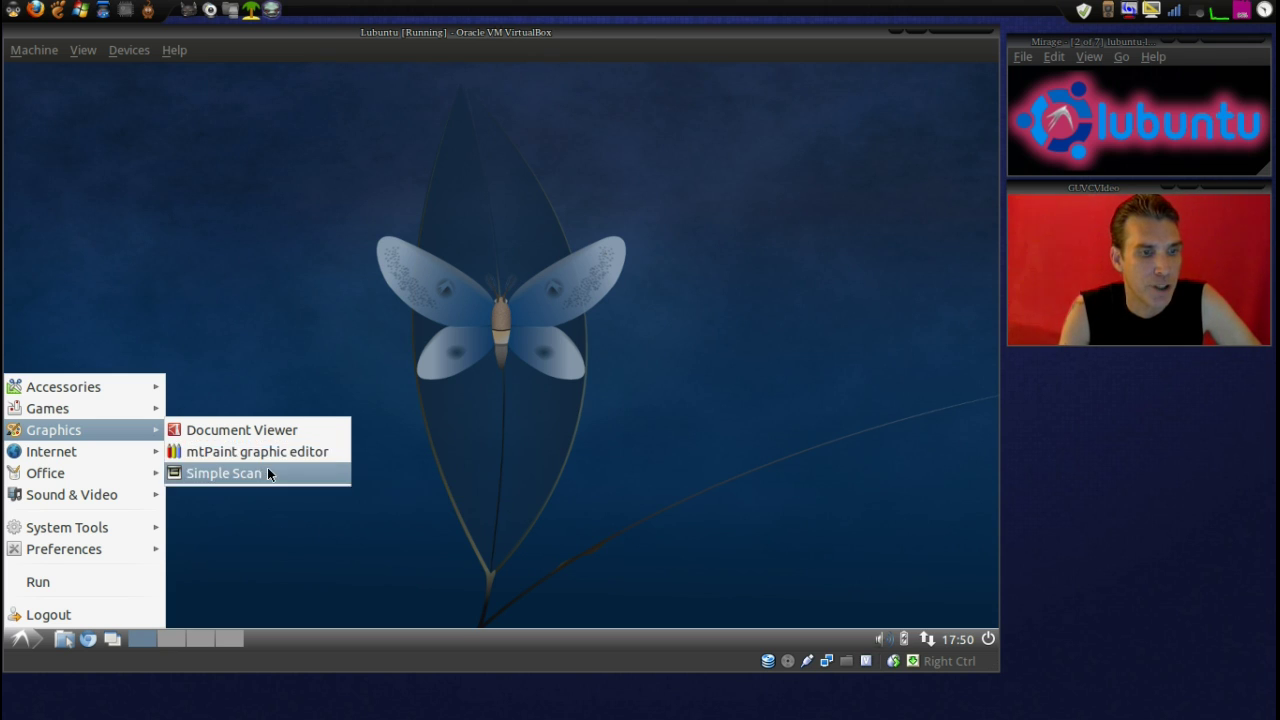
pyautogui.moveTo(122, 447)
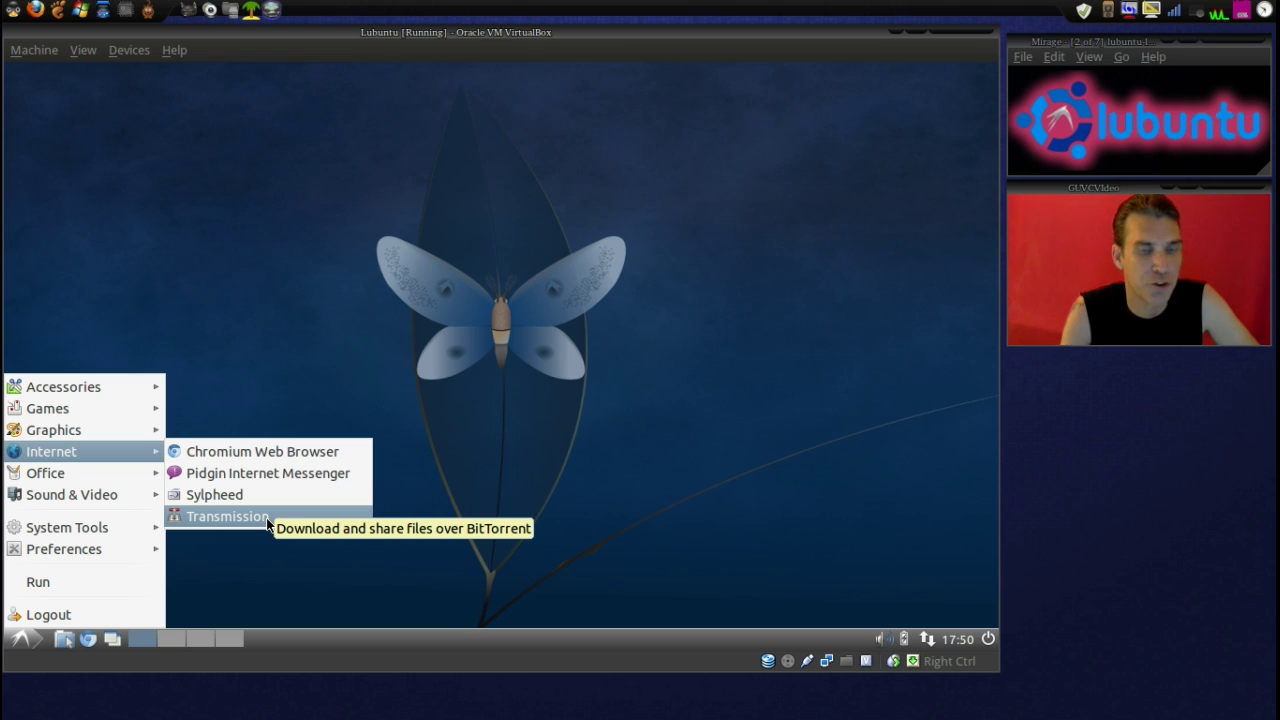
pyautogui.moveTo(122, 479)
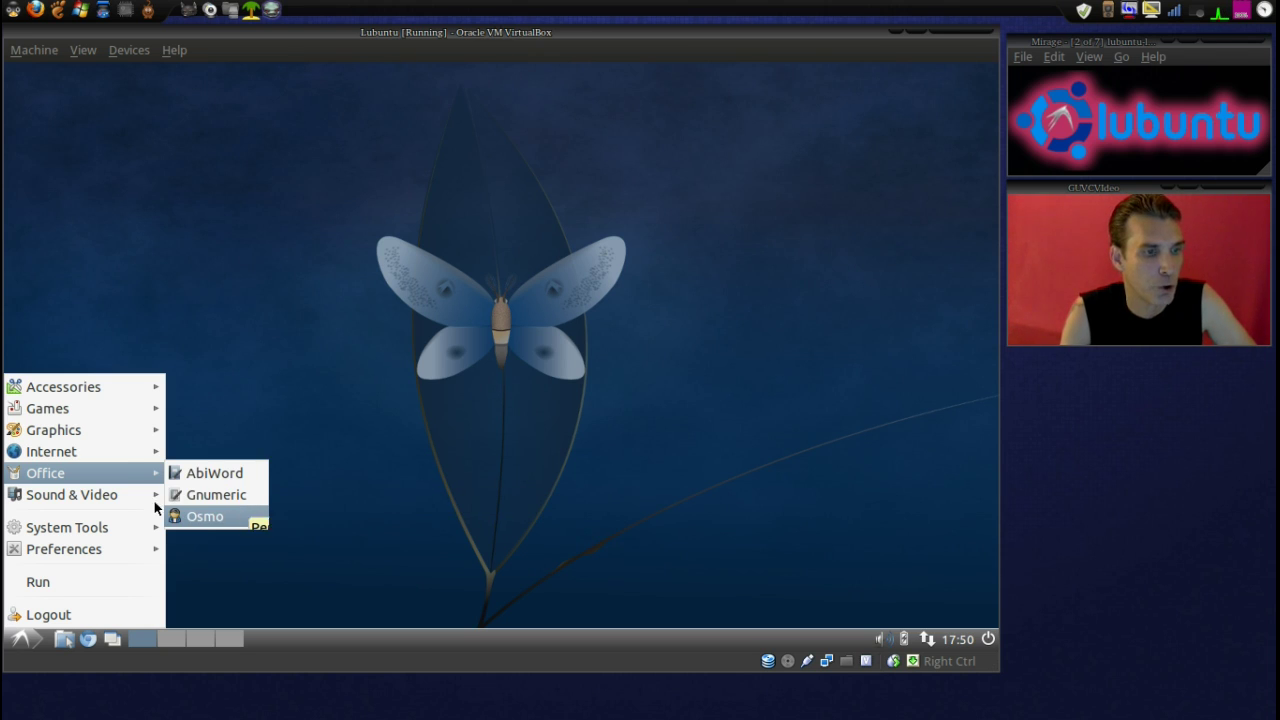
pyautogui.moveTo(107, 502)
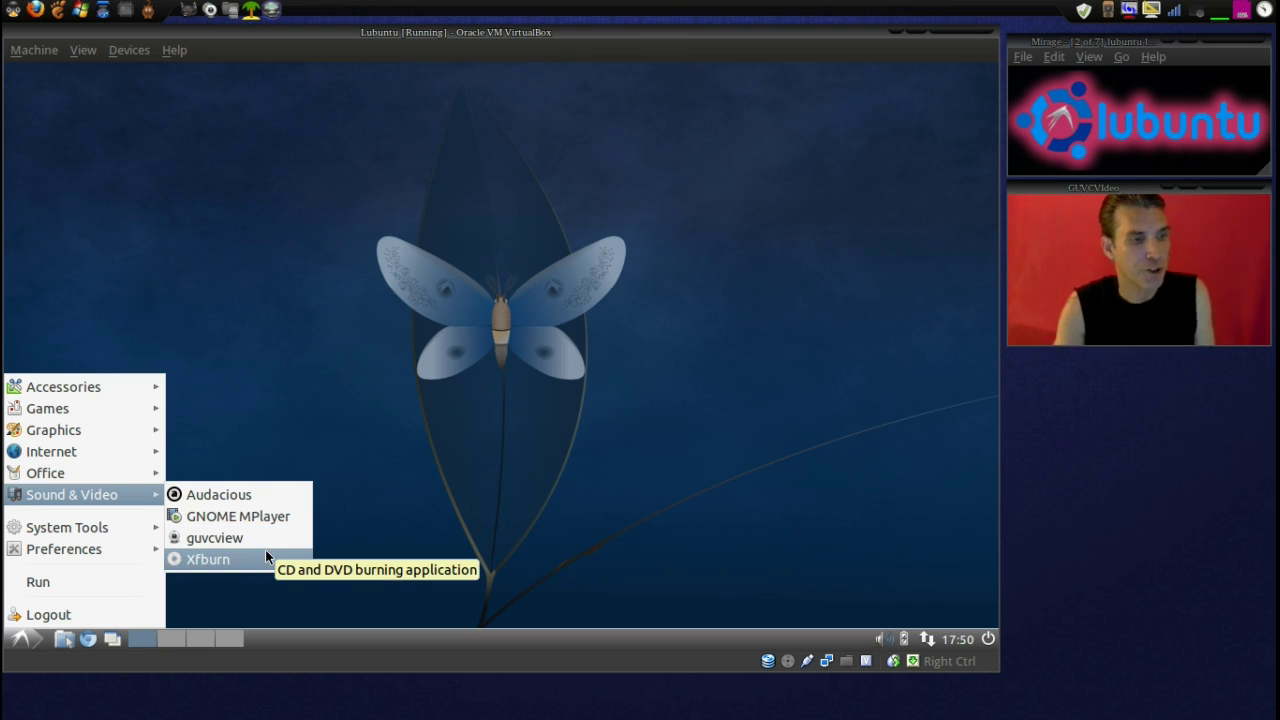
pyautogui.moveTo(99, 531)
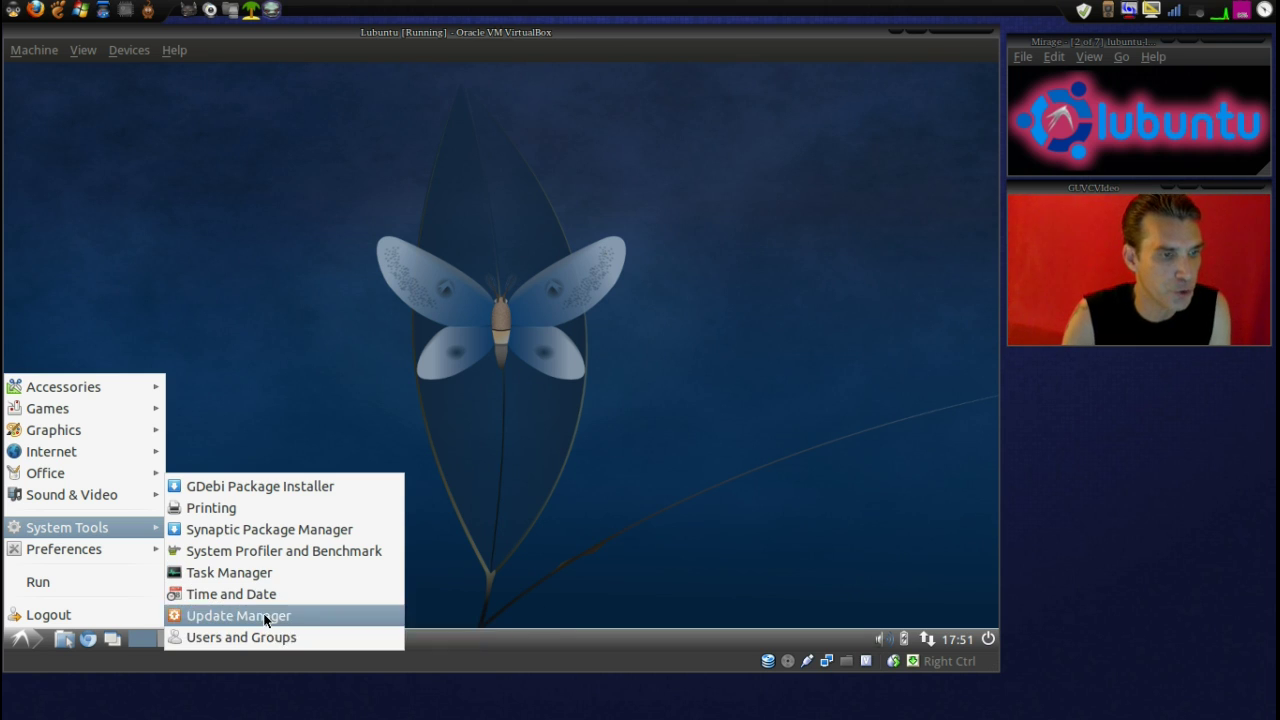
pyautogui.moveTo(143, 552)
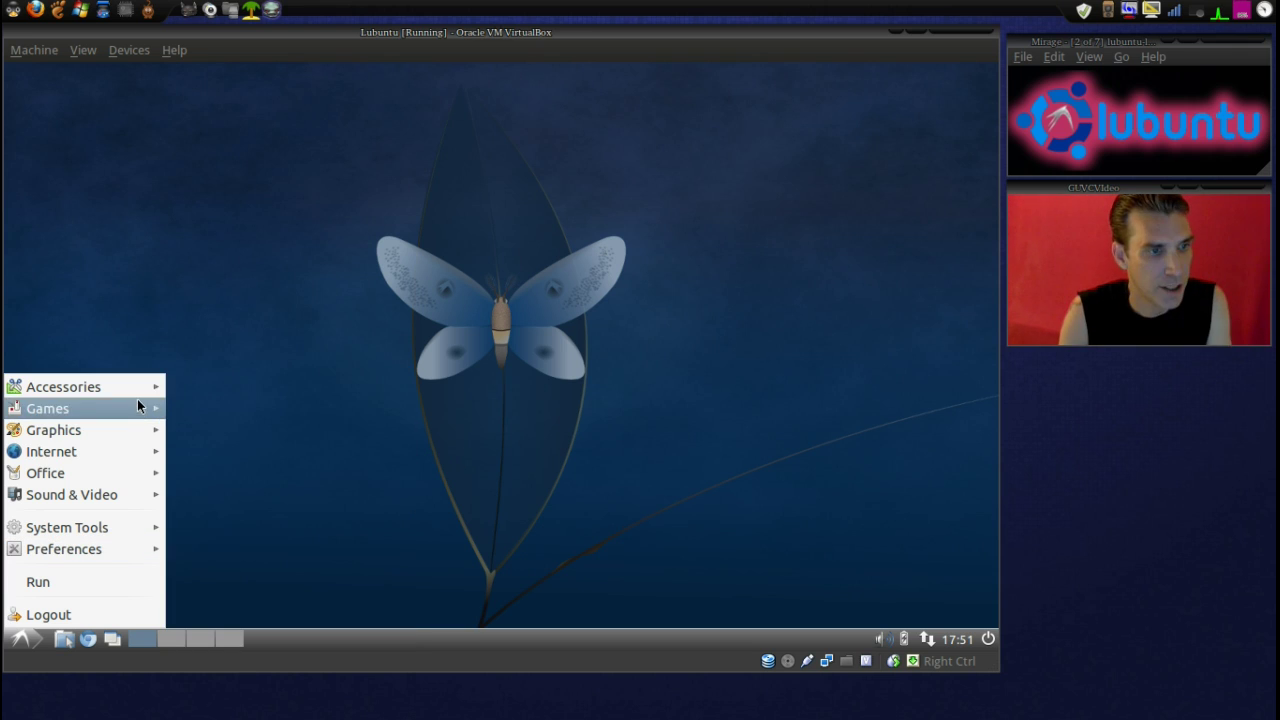
# Step: Check the kernel release by running uname -r in LXTerminal, and close the terminal
pyautogui.moveTo(133, 387)
pyautogui.click(267, 540)
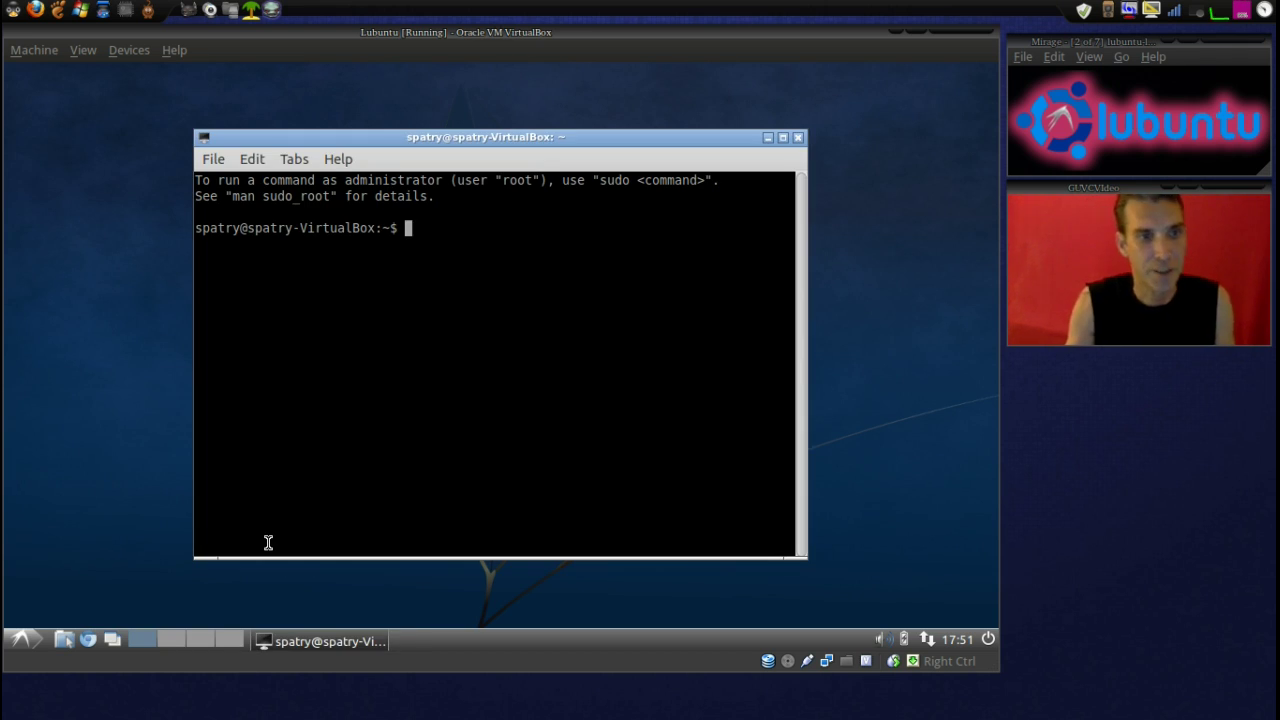
pyautogui.write('una')
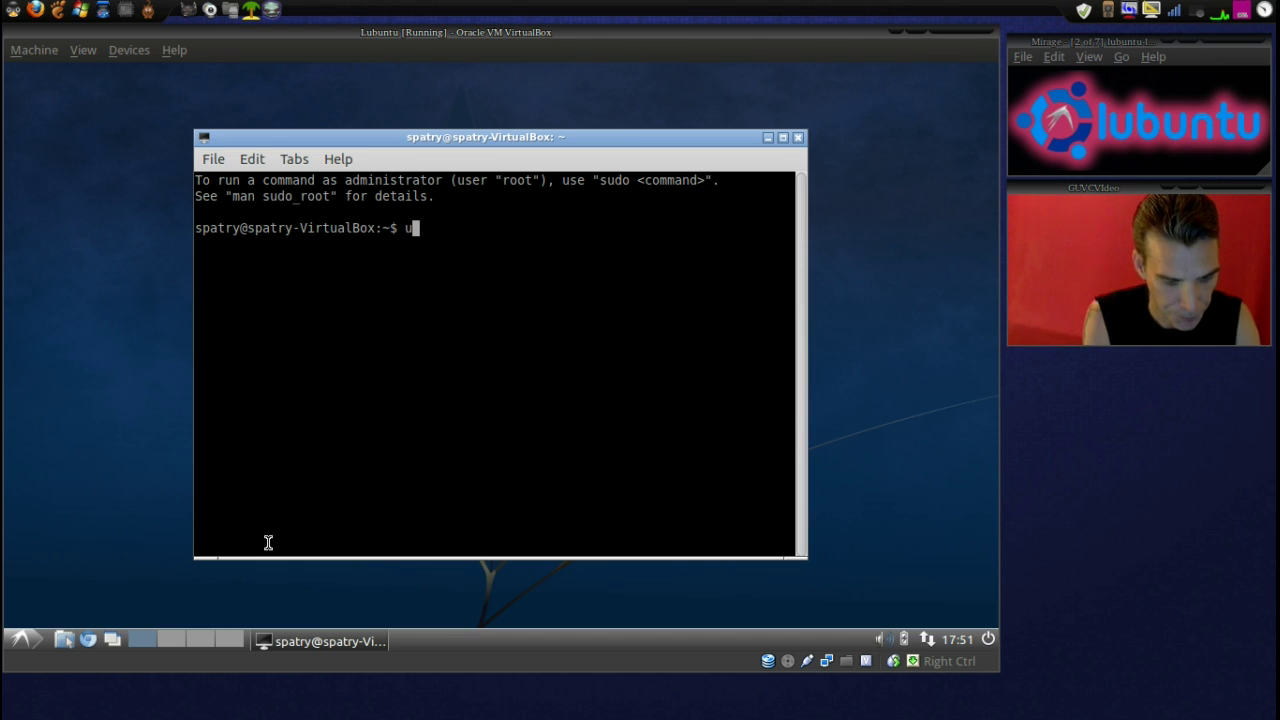
pyautogui.write('me -r')
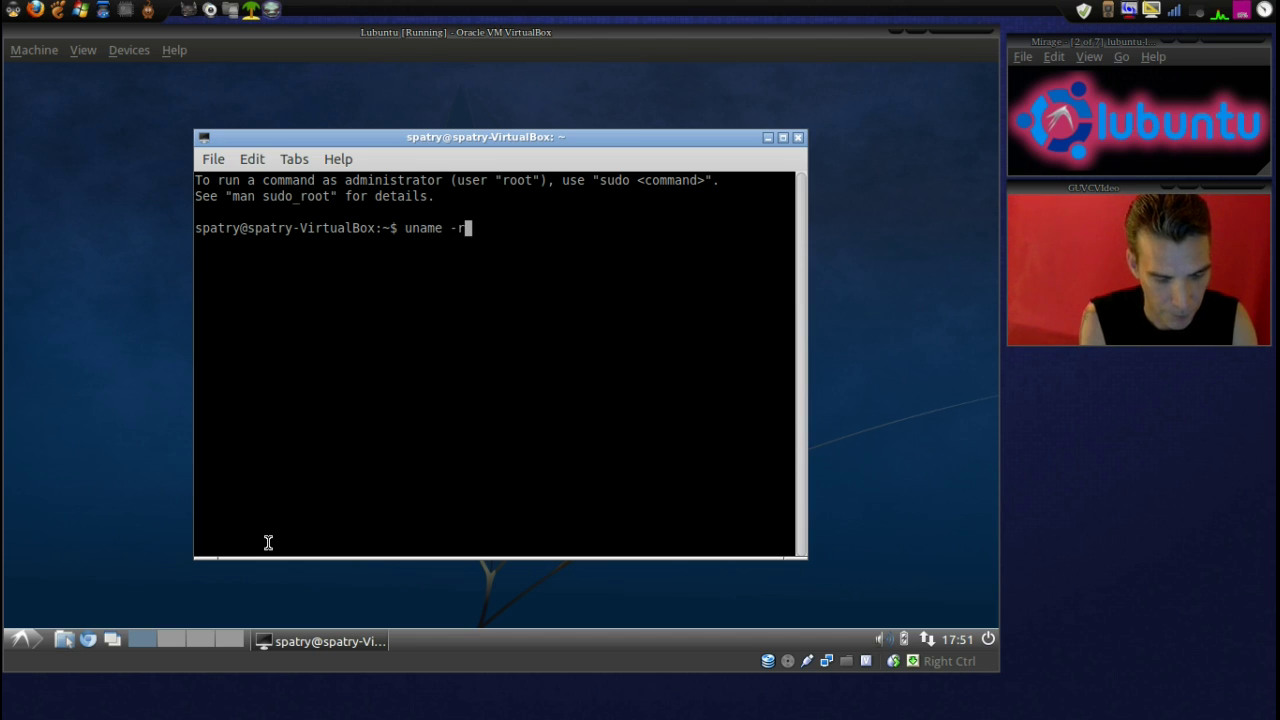
pyautogui.press('Return')
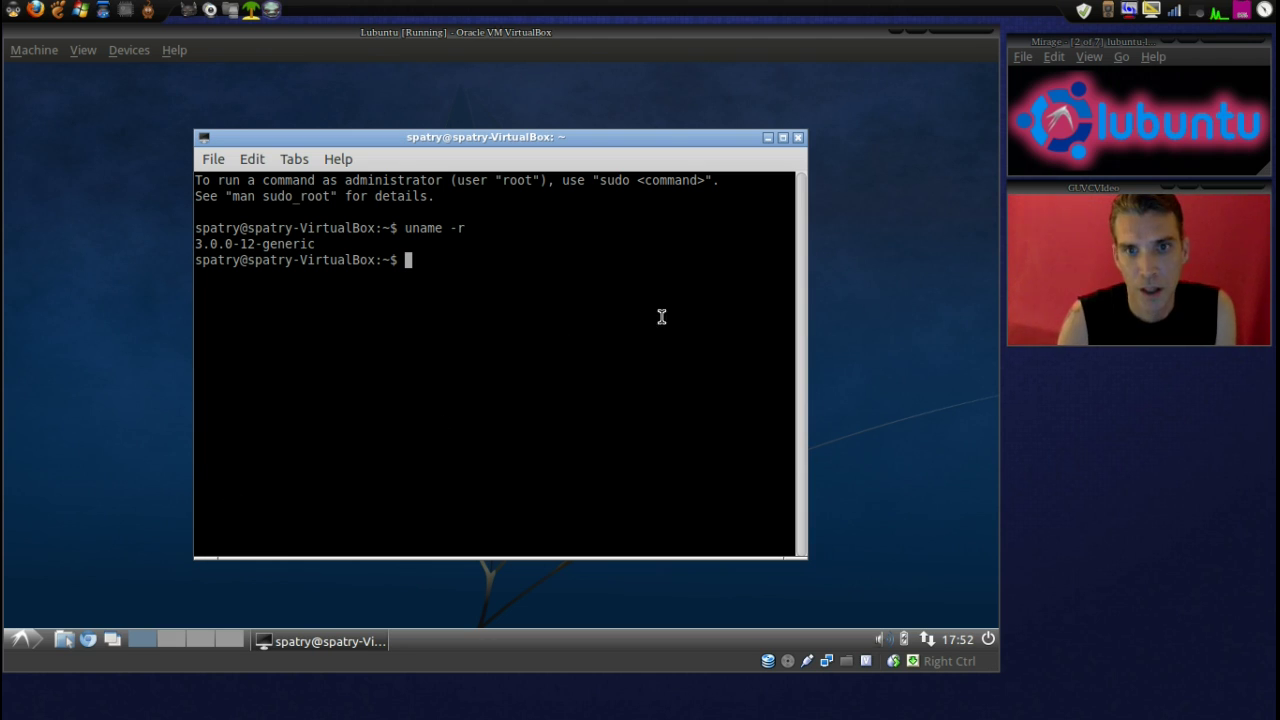
pyautogui.click(800, 137)
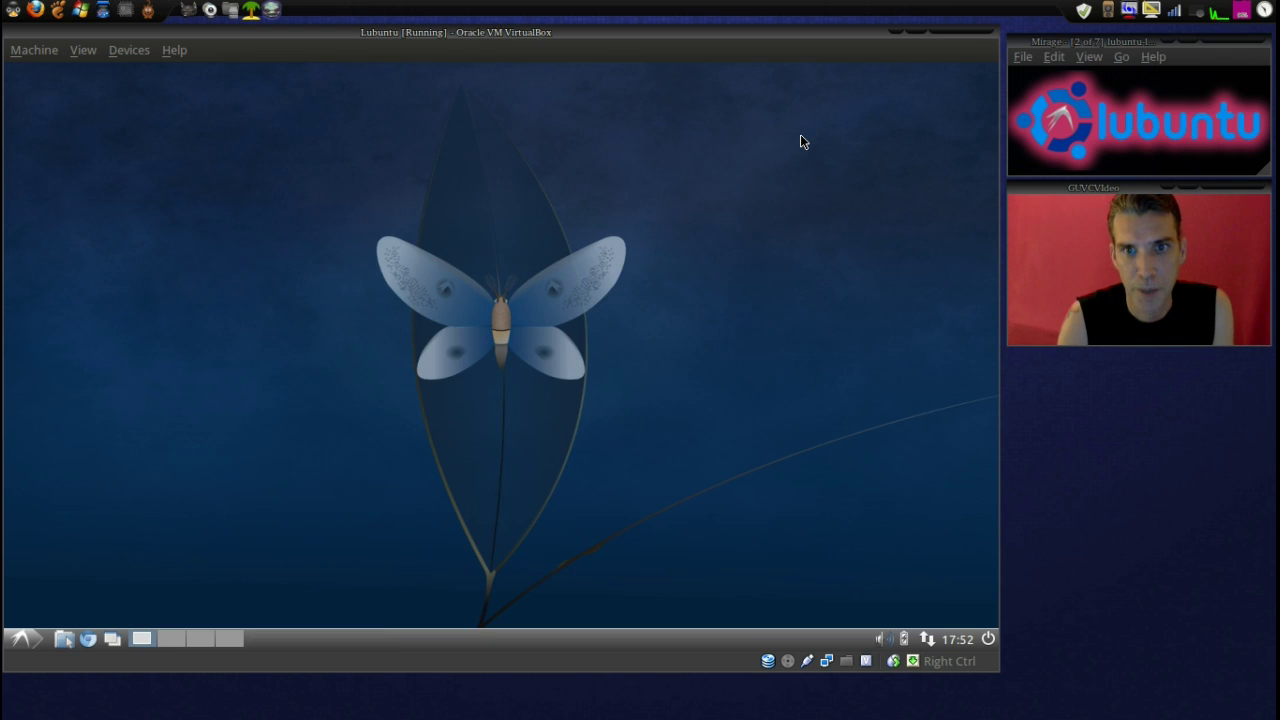
# Step: Set the desktop panel's background to Solid color (with opacity) in the panel settings
pyautogui.rightClick(543, 640)
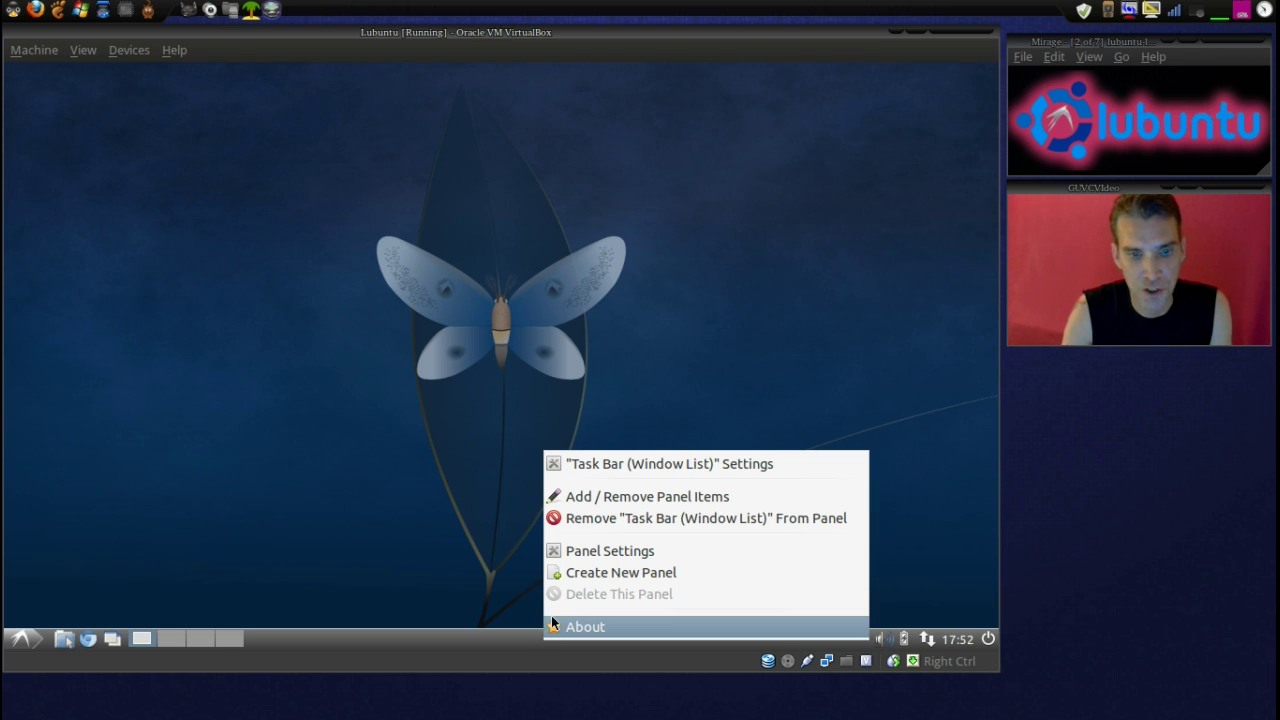
pyautogui.click(594, 551)
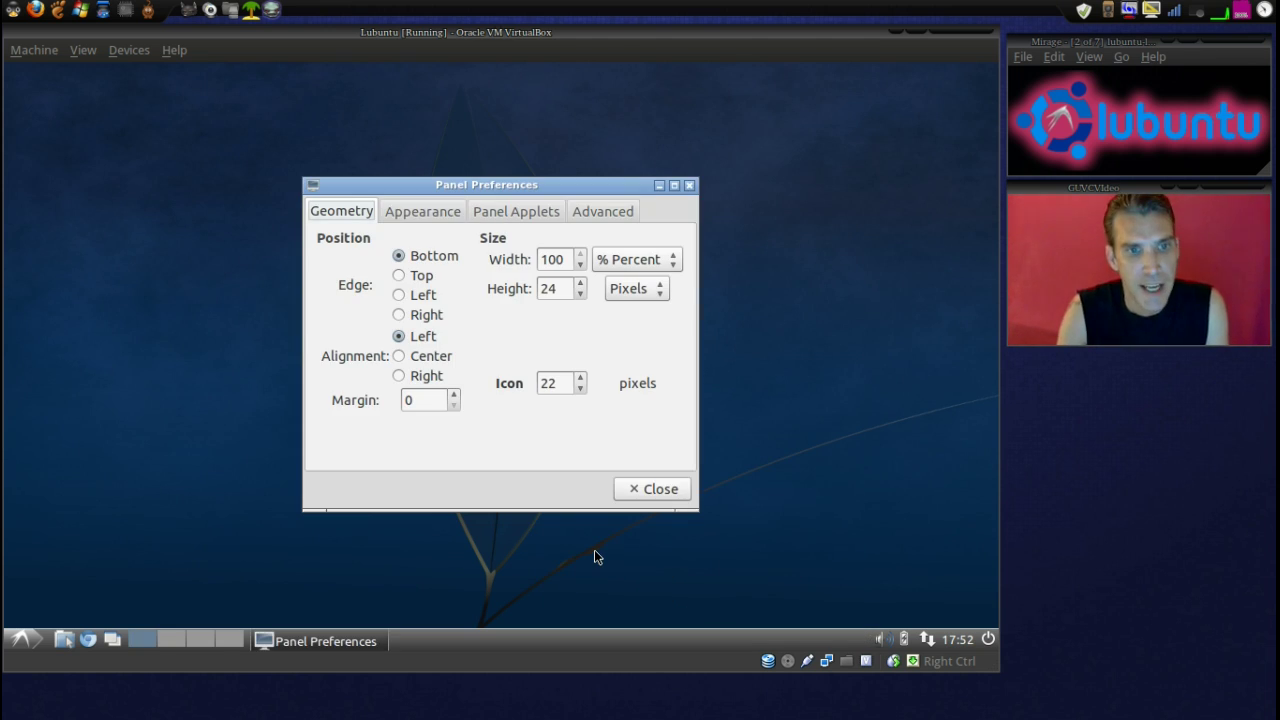
pyautogui.click(441, 221)
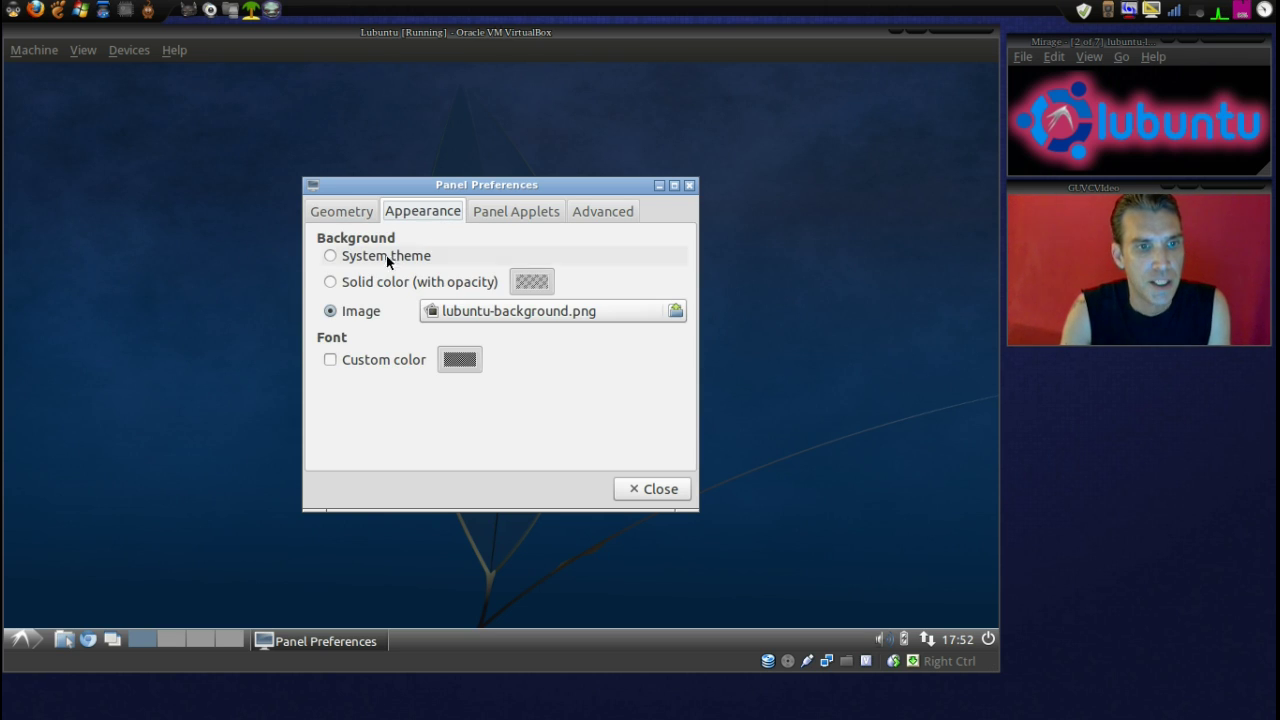
pyautogui.click(330, 283)
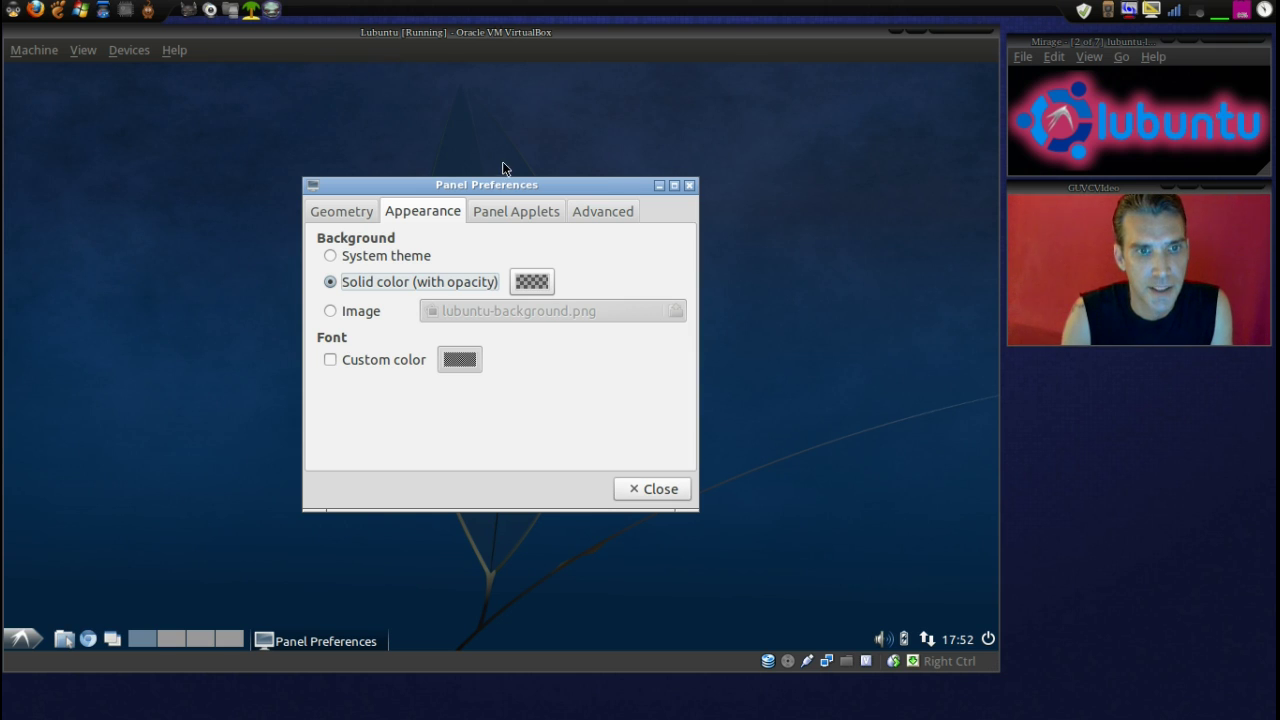
# Step: Review the panel's loaded applets and its advanced settings, and close the panel preferences
pyautogui.click(513, 215)
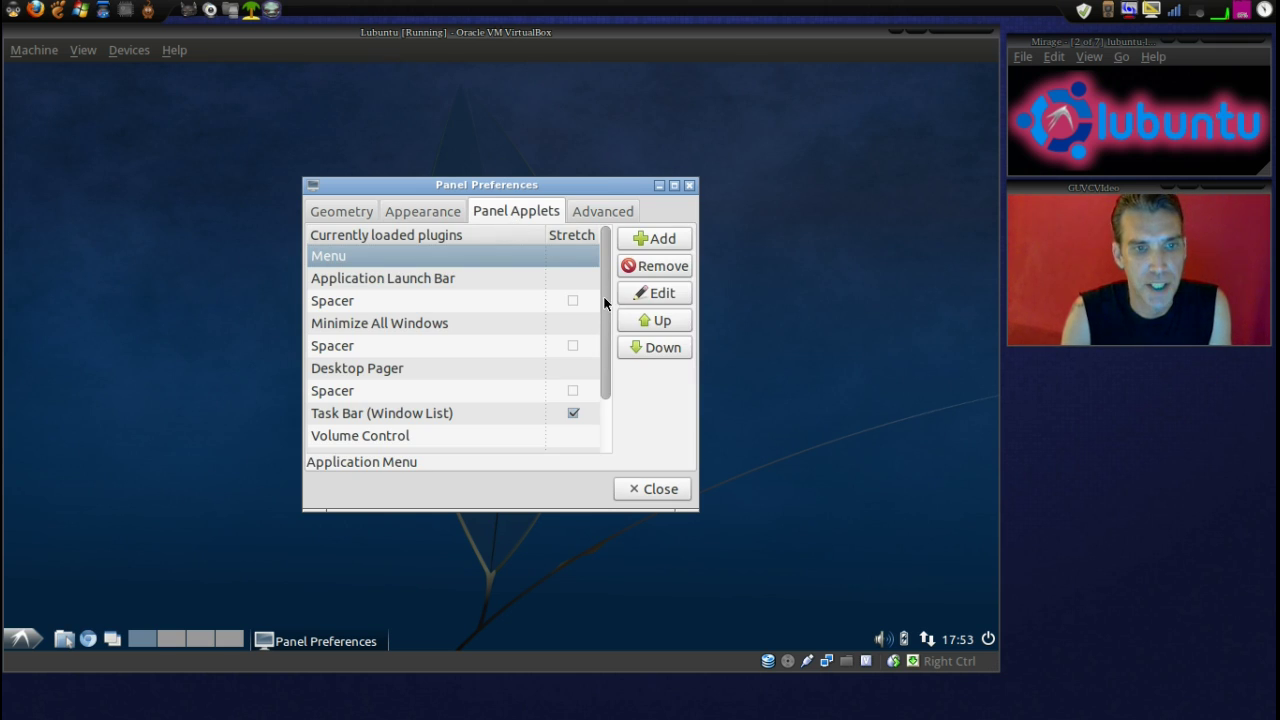
pyautogui.moveTo(602, 293); pyautogui.dragTo(598, 350)
pyautogui.moveTo(598, 398); pyautogui.dragTo(602, 347)
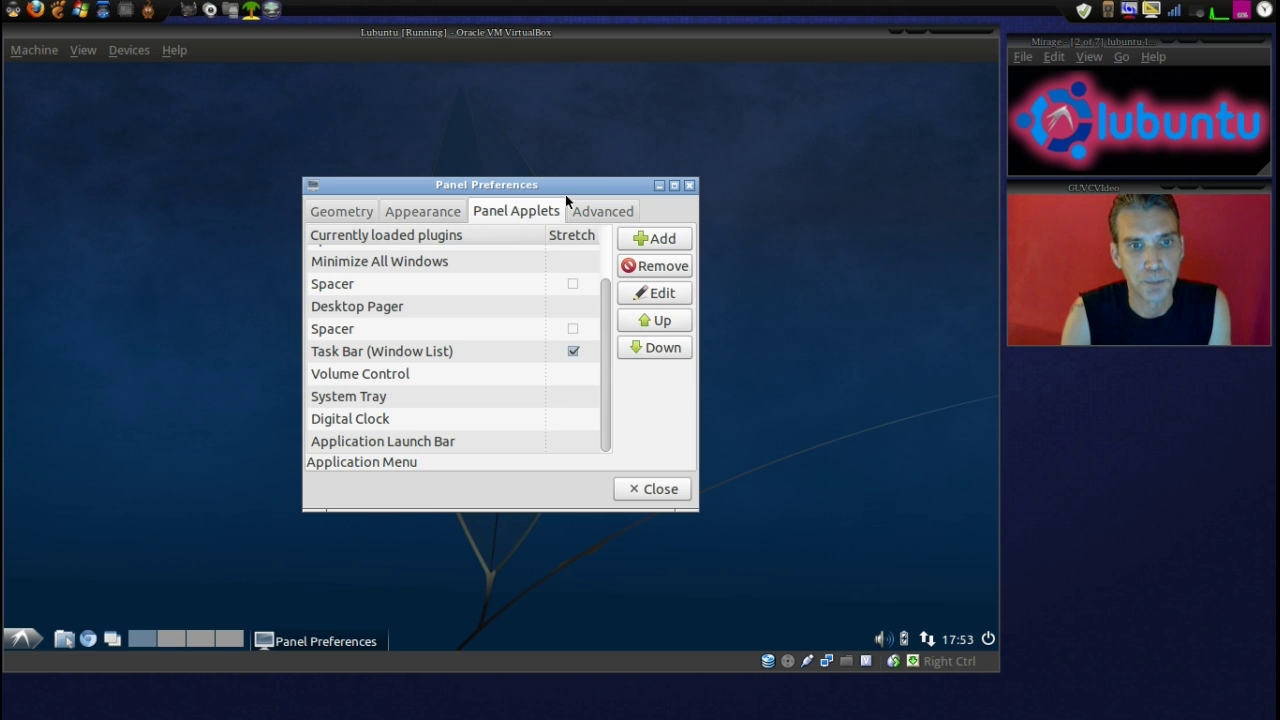
pyautogui.click(585, 213)
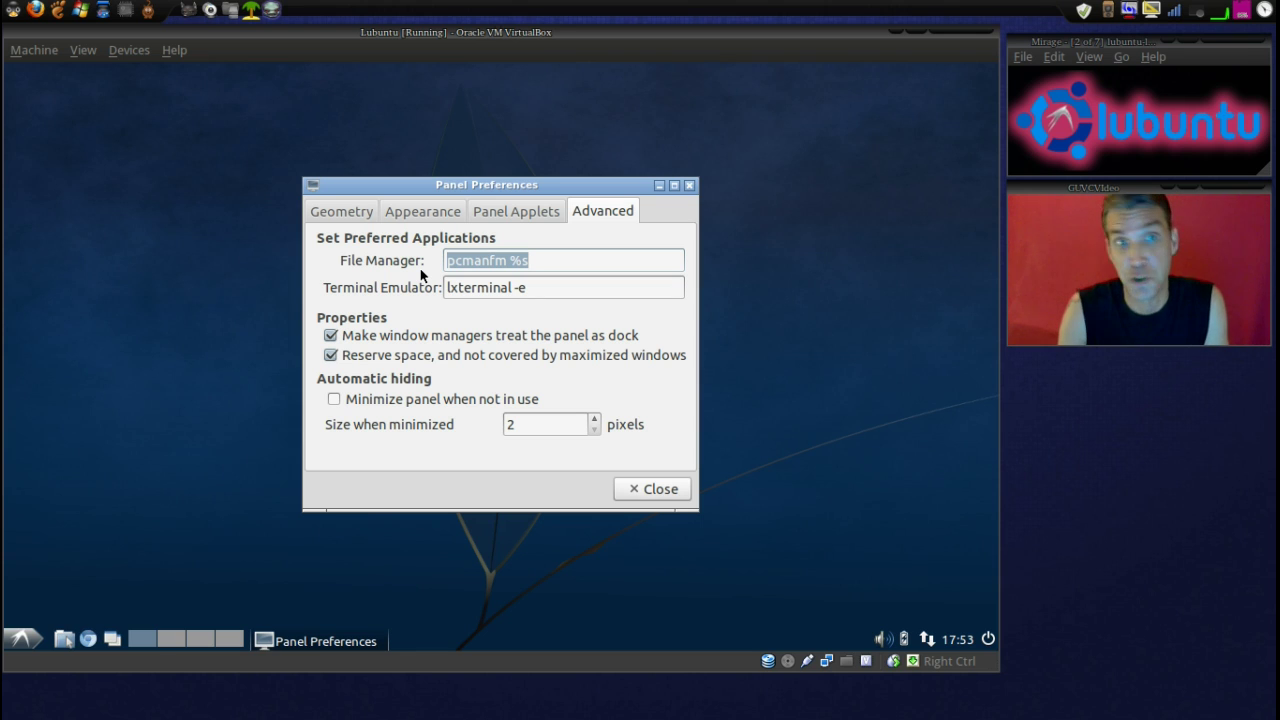
pyautogui.click(652, 490)
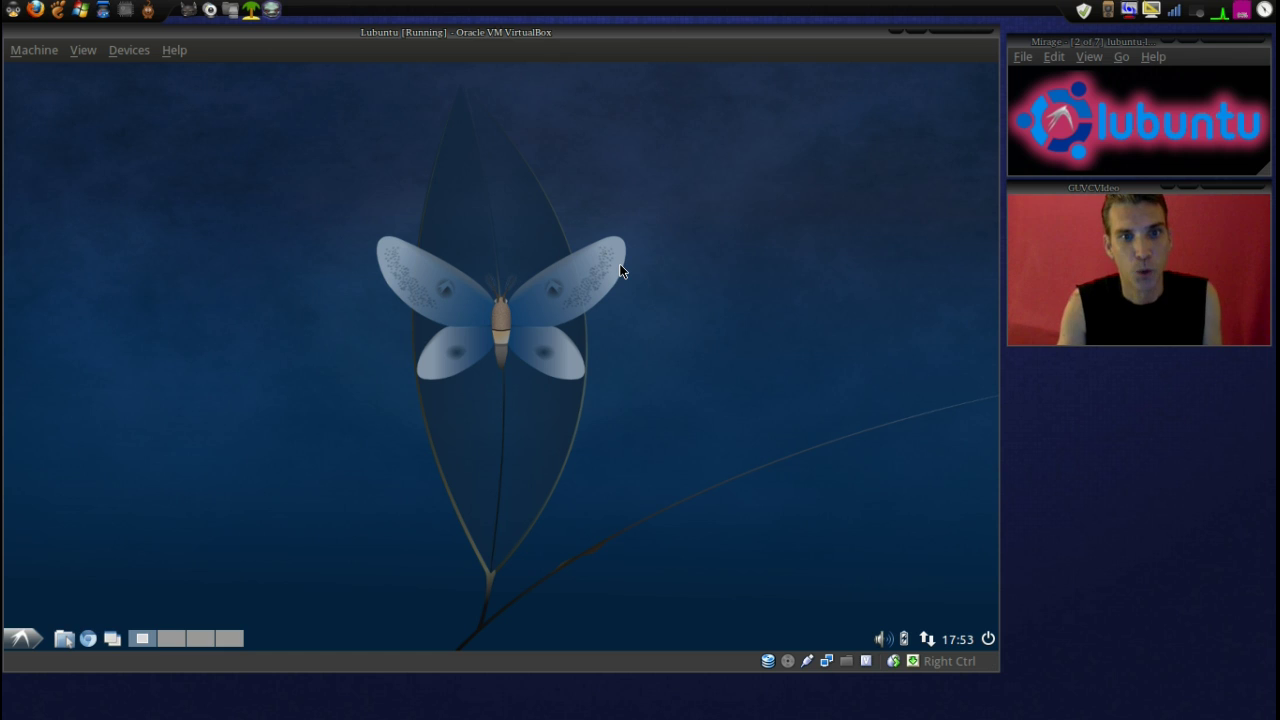
# Step: Examine the desktop's file context menu and its virtual desktop management menu, dismissing both without choosing anything
pyautogui.middleClick(619, 264)
pyautogui.click(610, 266)
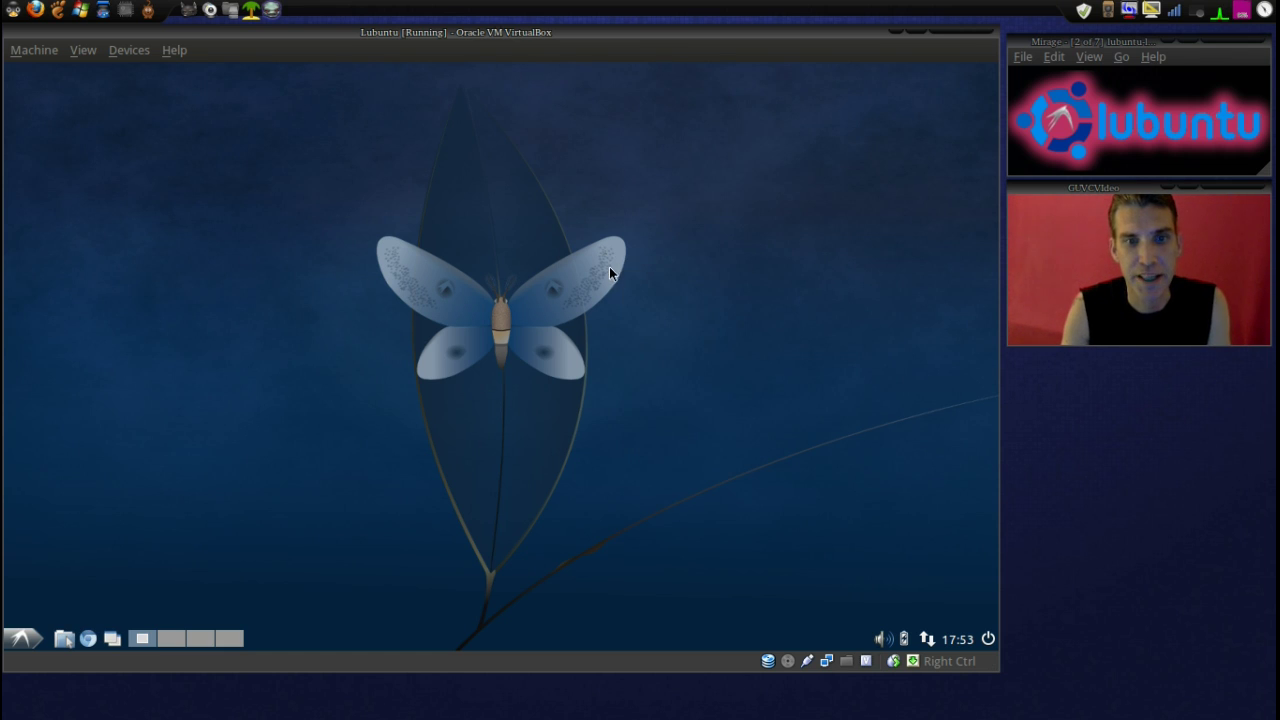
pyautogui.rightClick(606, 262)
pyautogui.moveTo(606, 262)
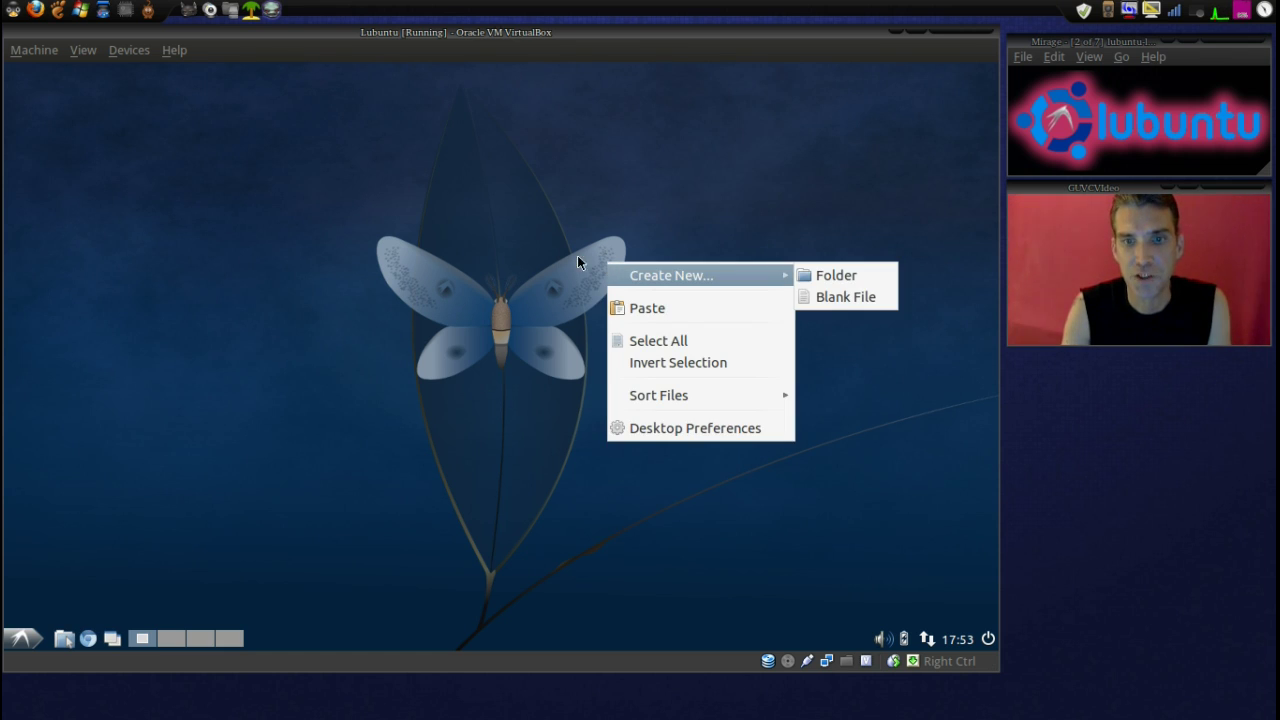
pyautogui.click(567, 254)
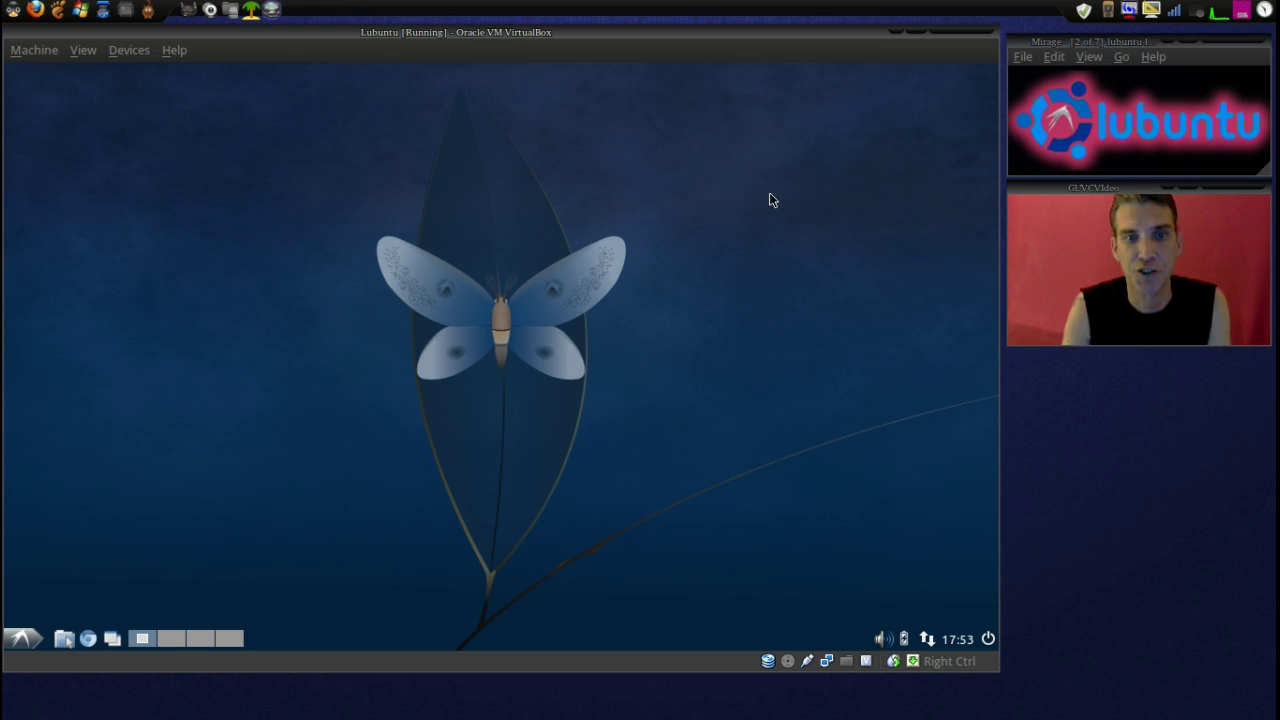
pyautogui.middleClick(733, 256)
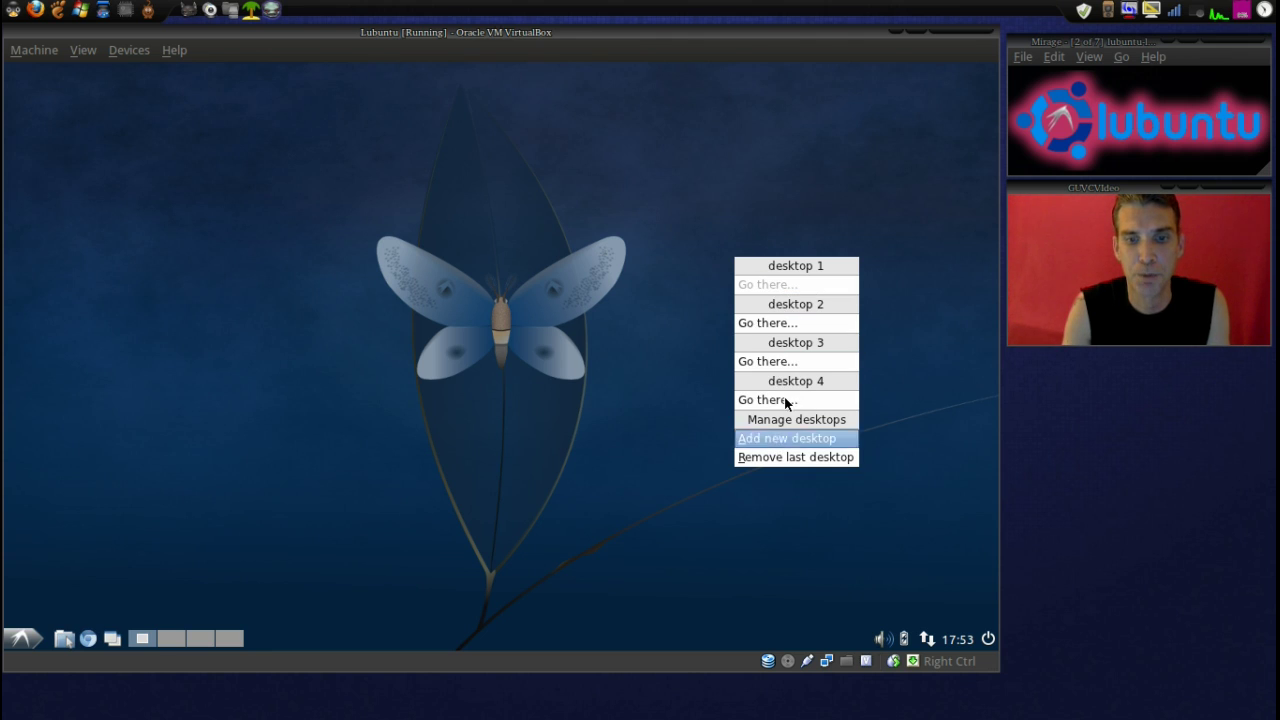
pyautogui.click(677, 233)
pyautogui.rightClick(677, 233)
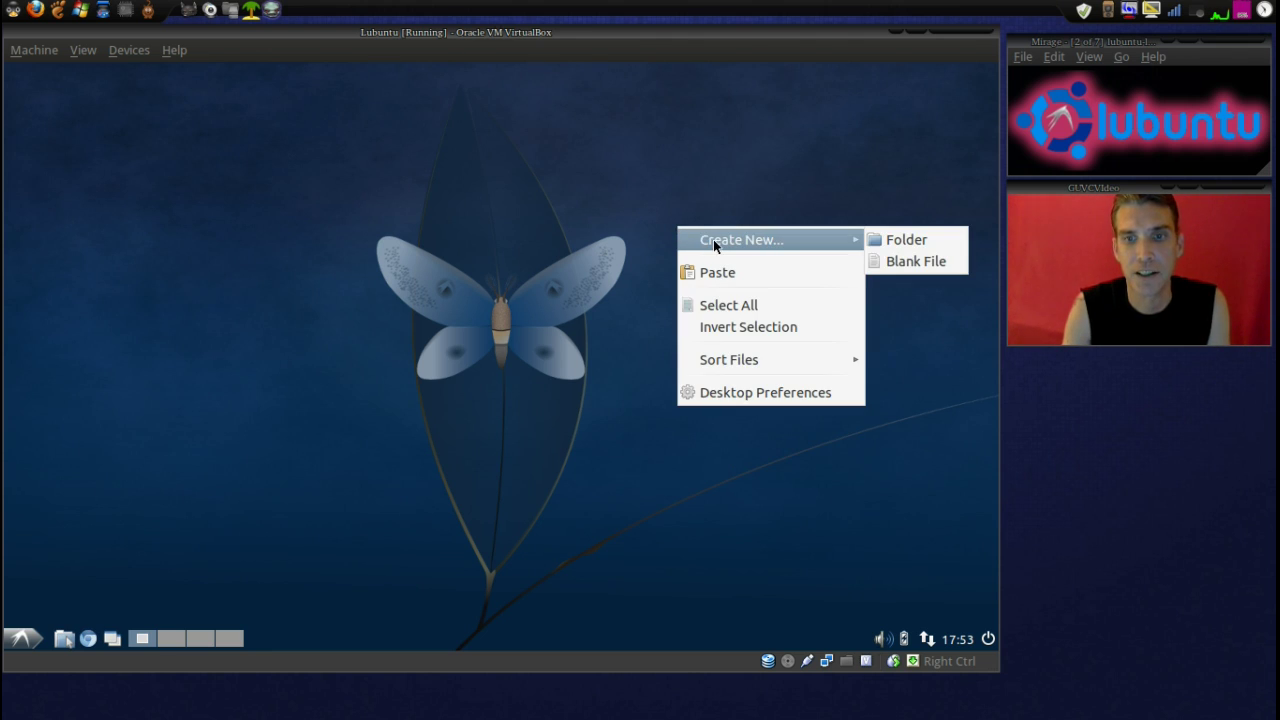
pyautogui.click(428, 440)
# Step: Launch Synaptic Package Manager and authenticate with the account password
pyautogui.click(22, 638)
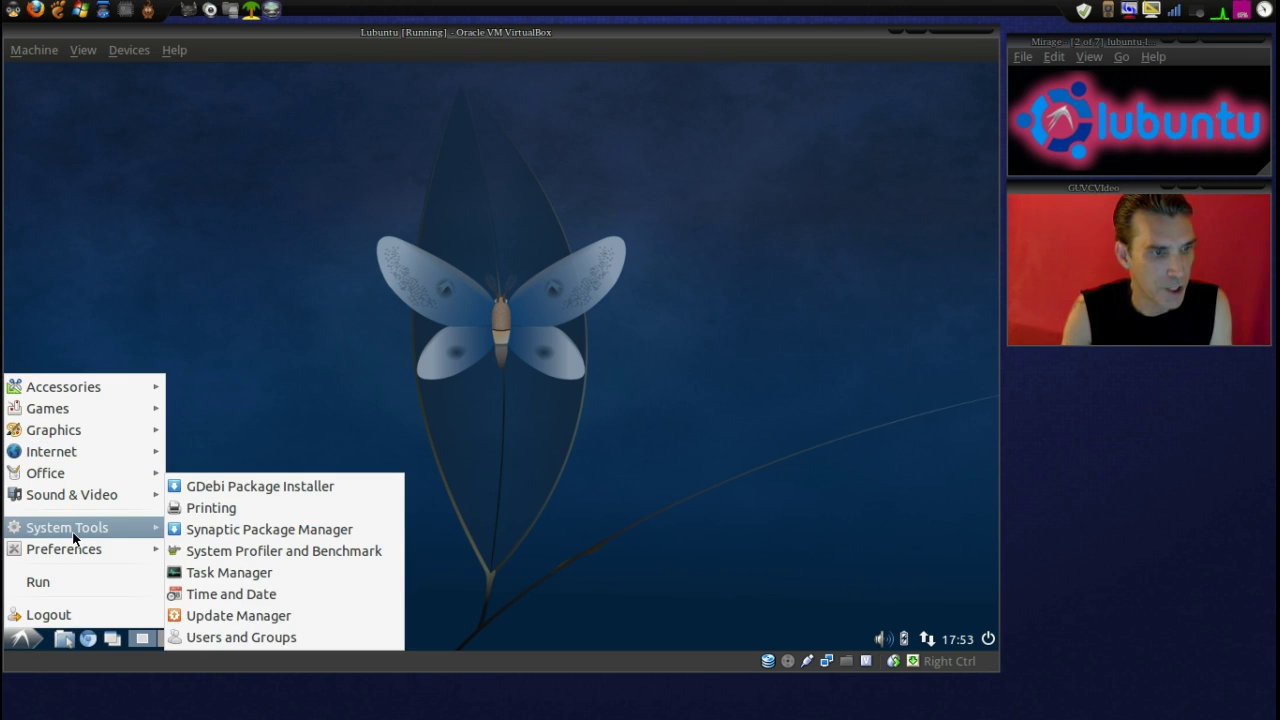
pyautogui.moveTo(72, 532)
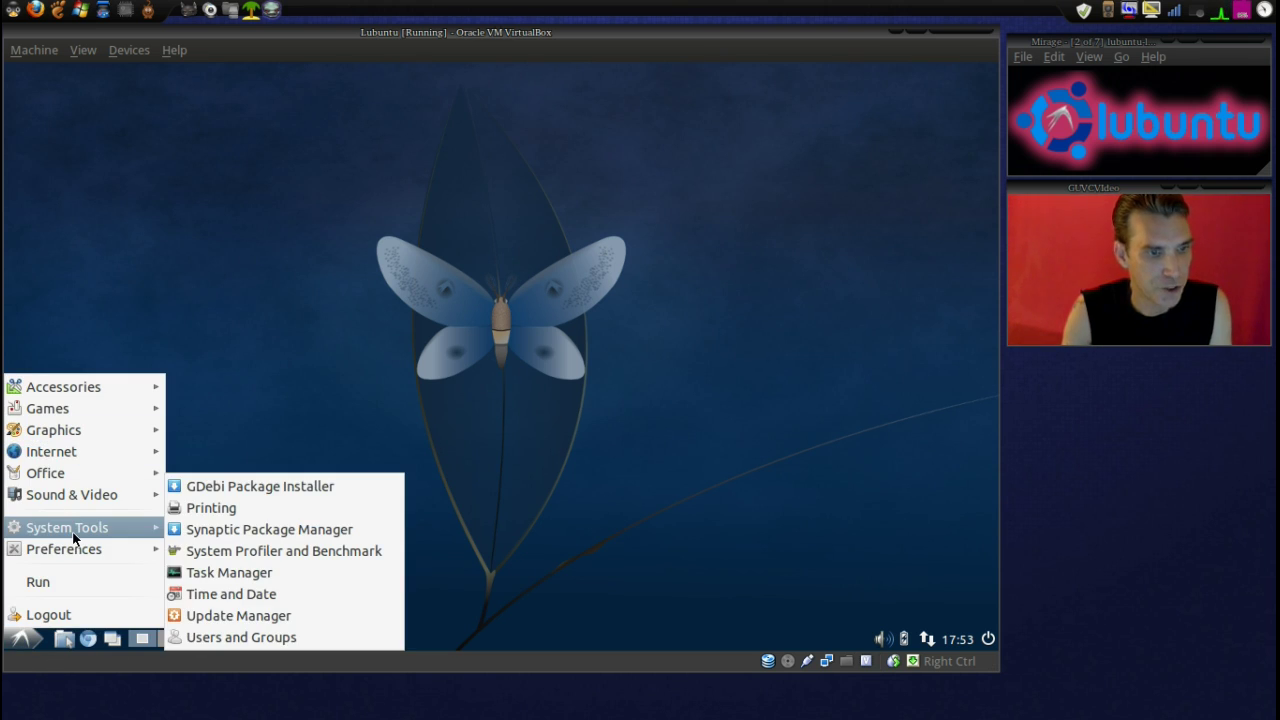
pyautogui.click(276, 532)
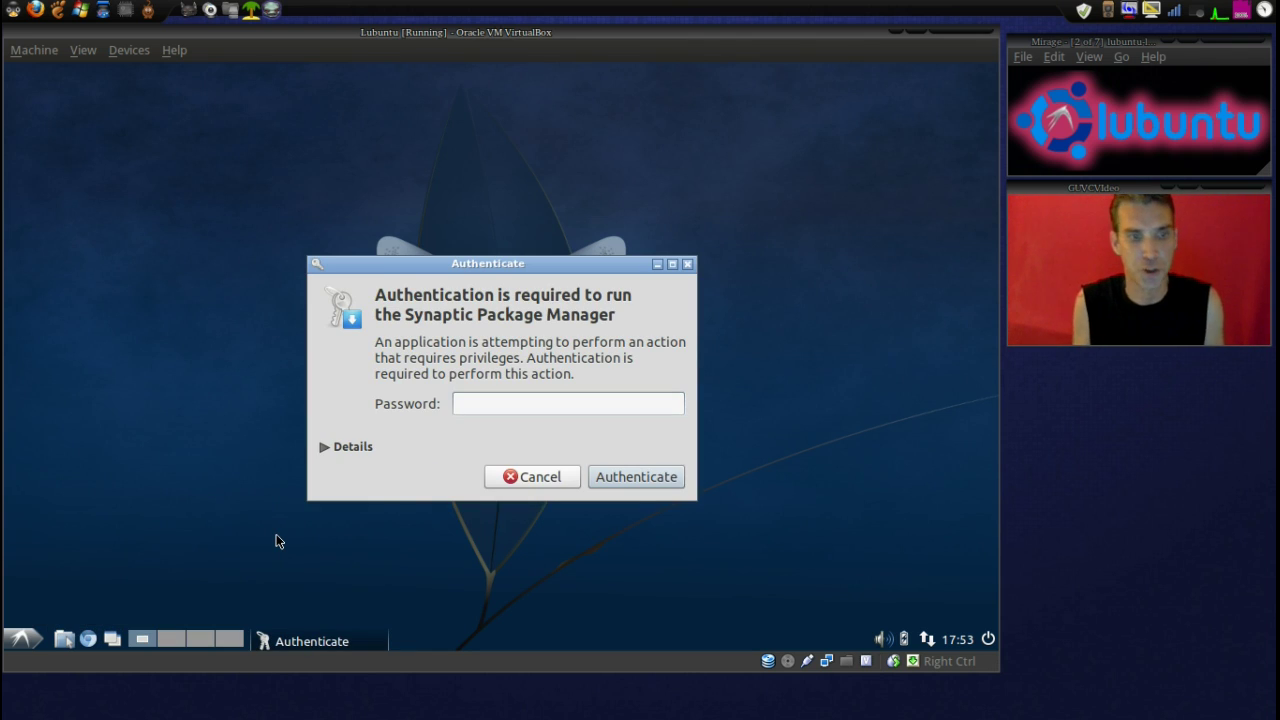
pyautogui.write('••••••••')
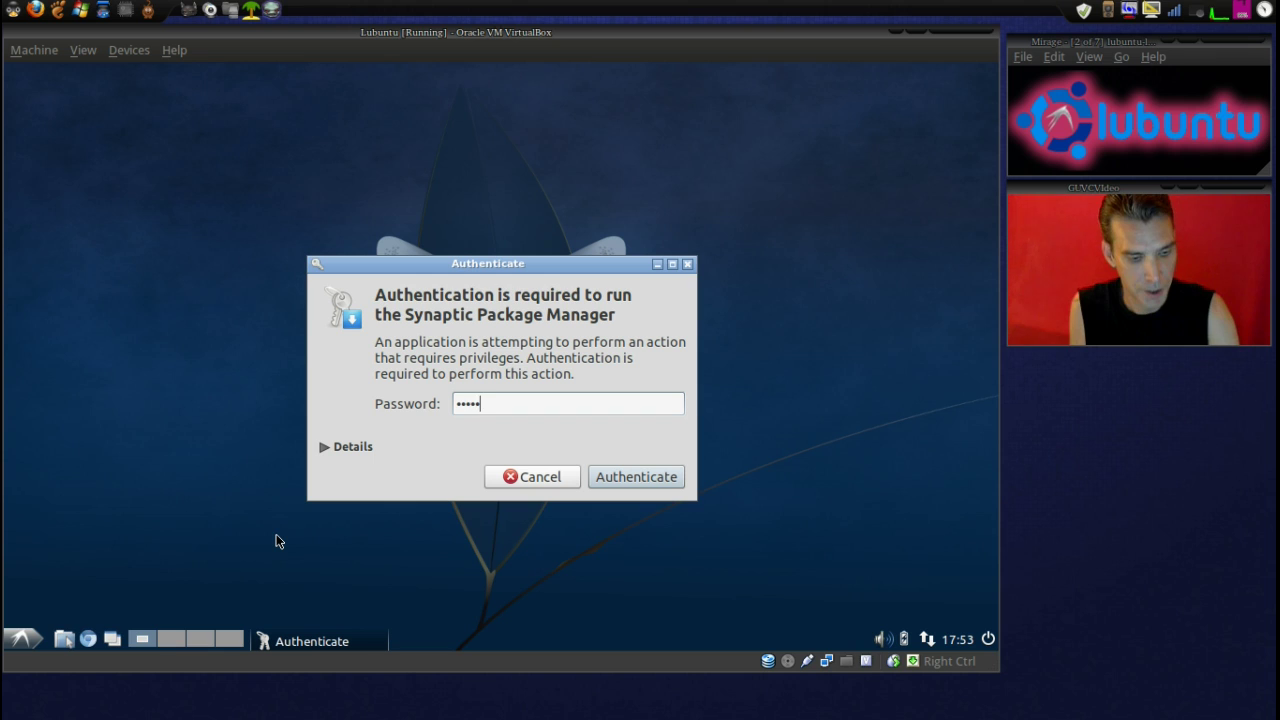
pyautogui.press('Return')
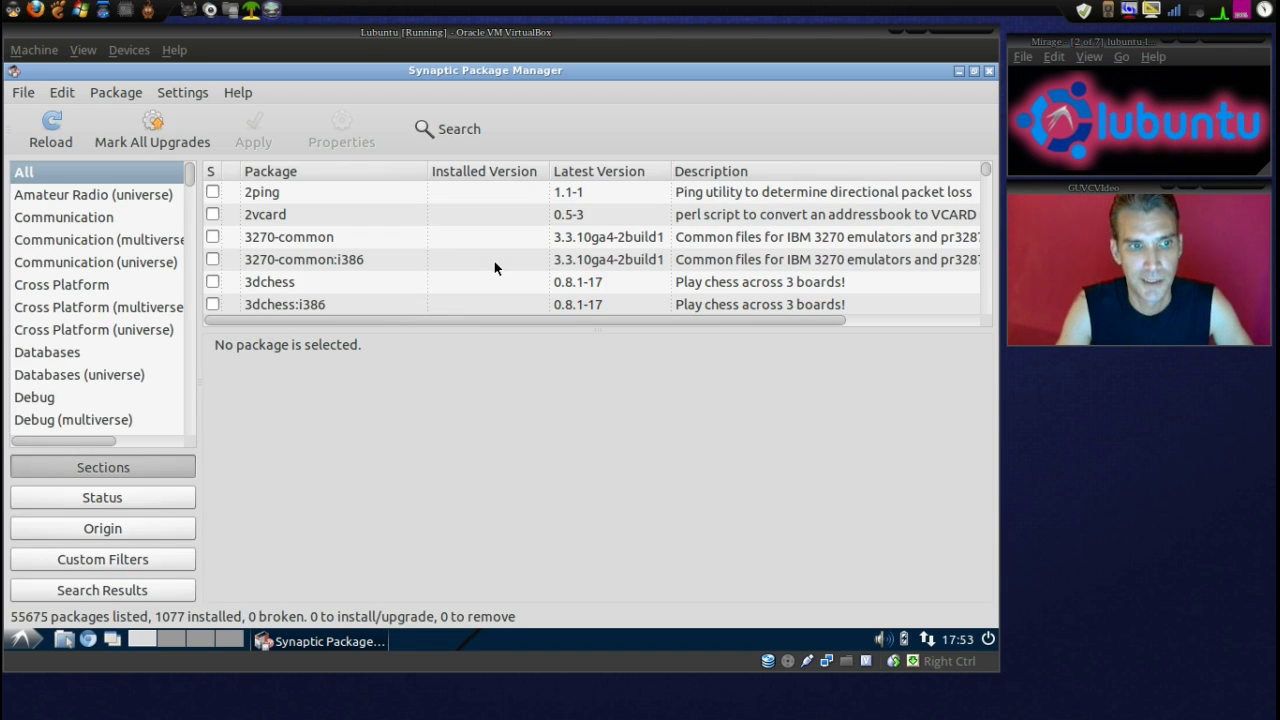
# Step: Search package names and descriptions for compiz and look through the matching packages
pyautogui.click(466, 136)
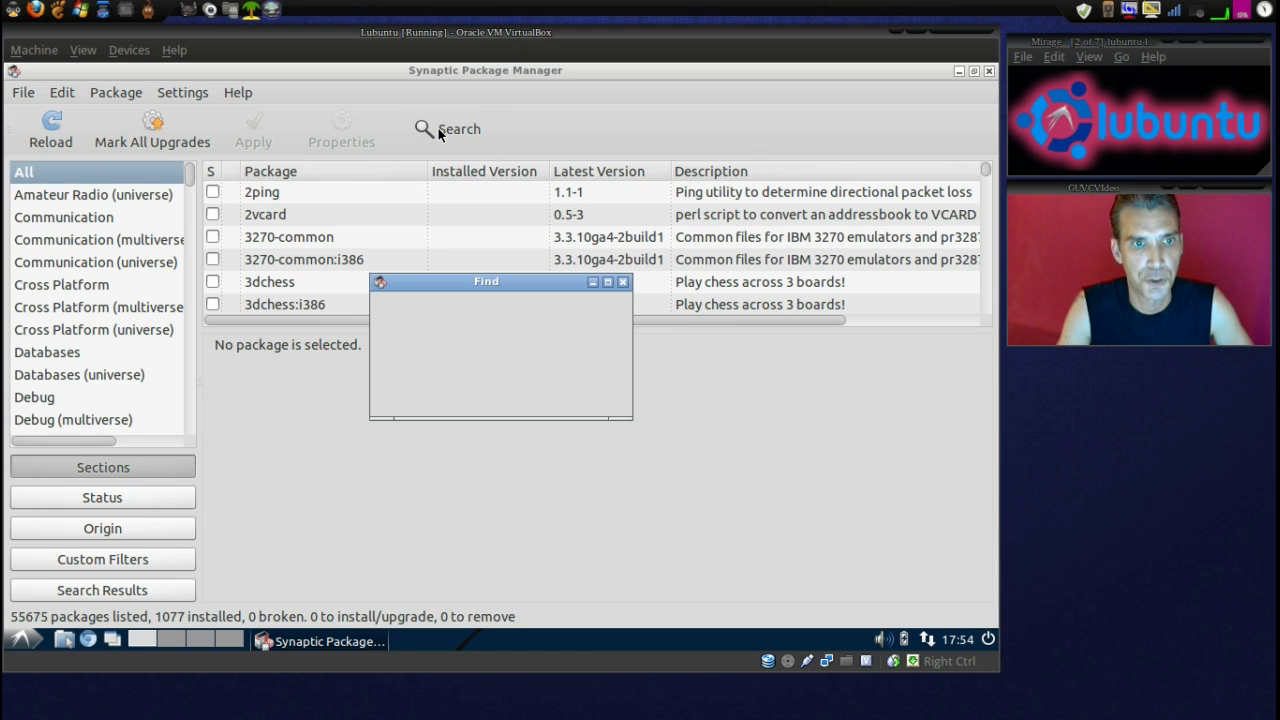
pyautogui.write('compiz')
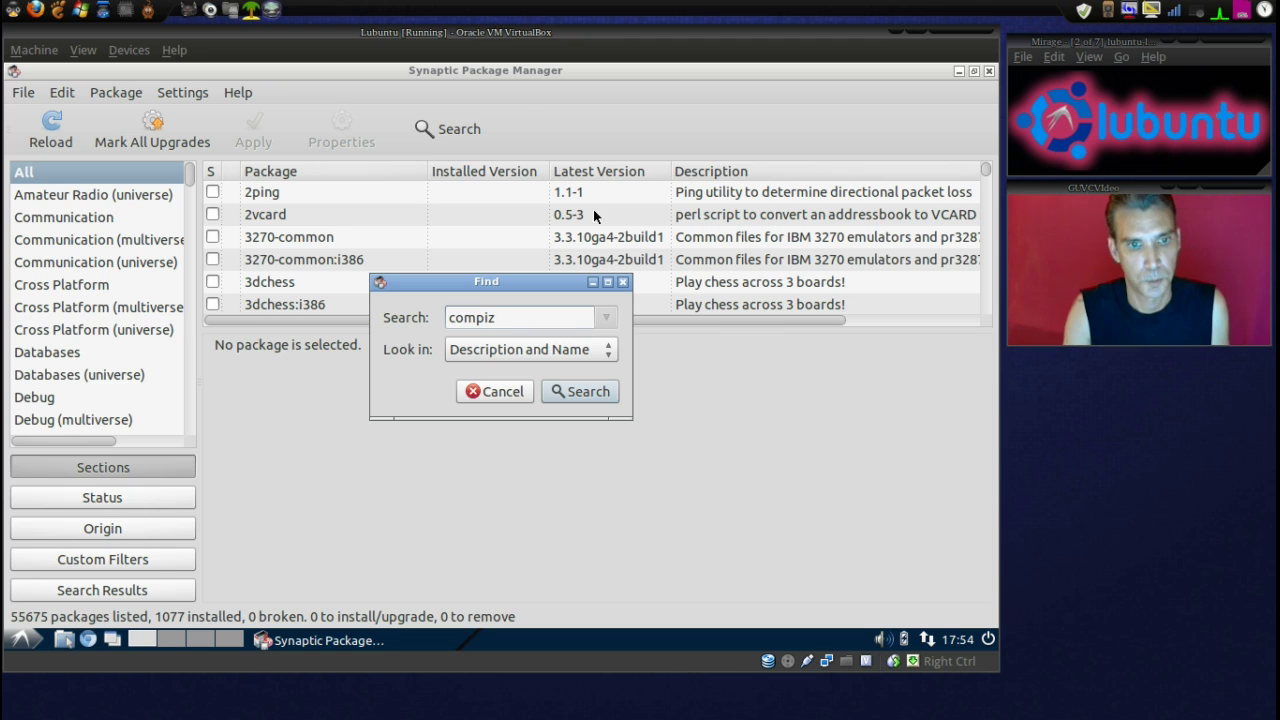
pyautogui.click(586, 391)
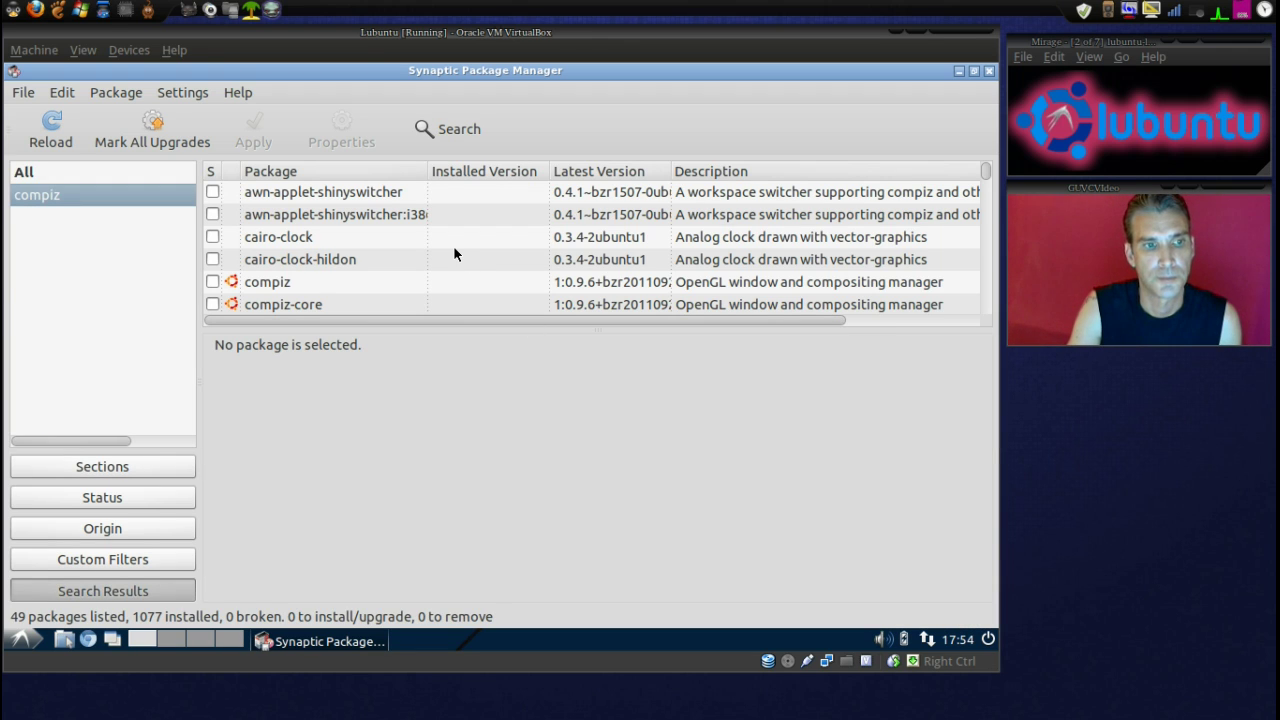
pyautogui.scroll(-2, 454, 250)
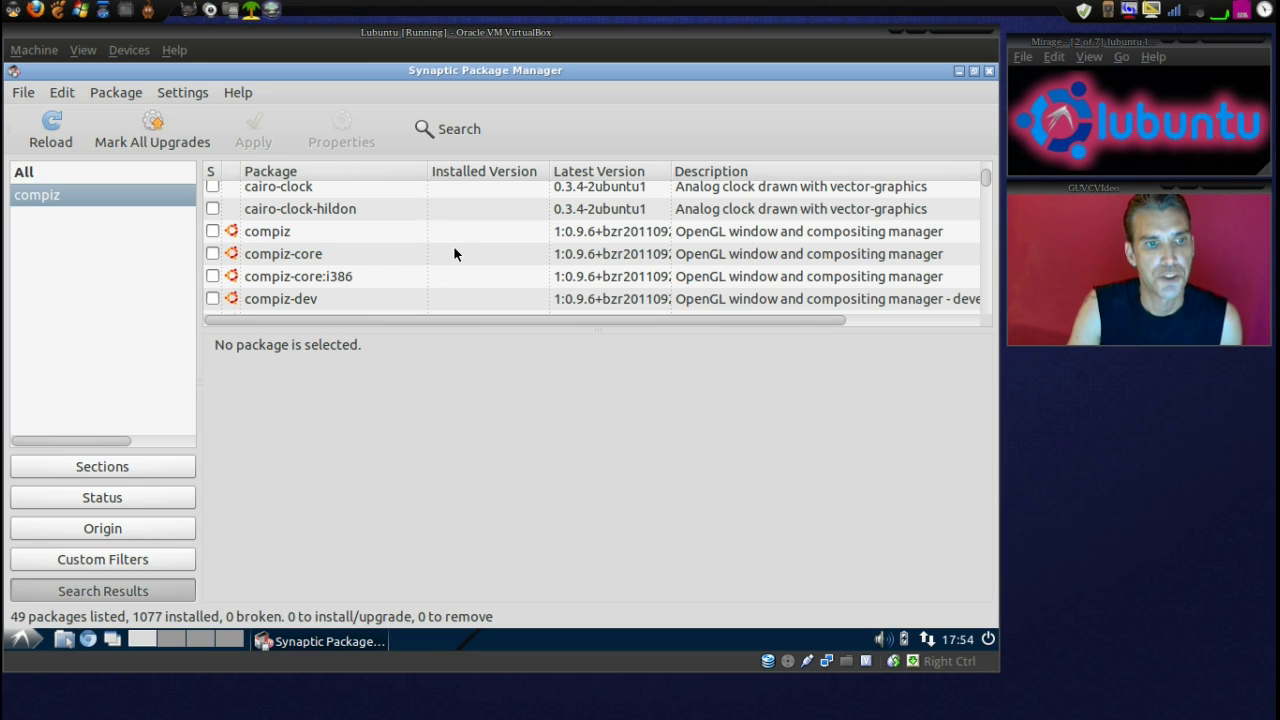
# Step: Mark the compiz-core package for installation and accept the required compiz-plugins-default dependency
pyautogui.click(288, 256)
pyautogui.rightClick(288, 256)
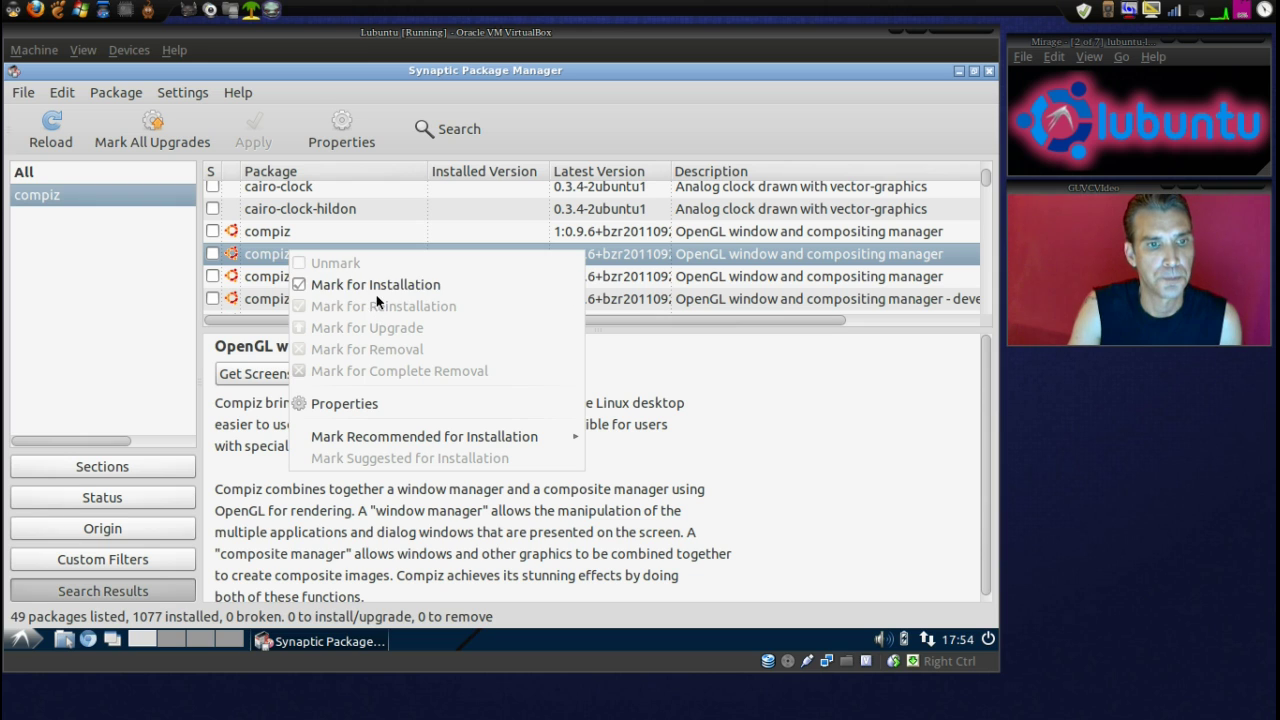
pyautogui.click(376, 285)
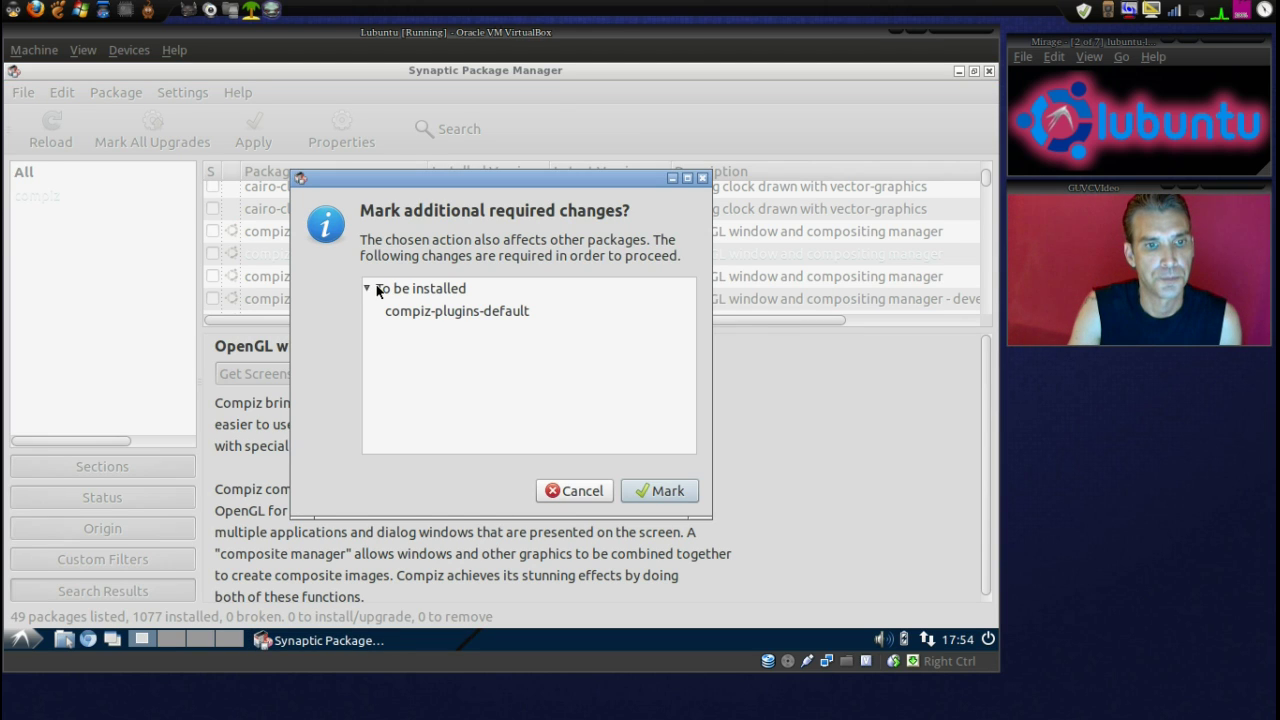
pyautogui.click(662, 491)
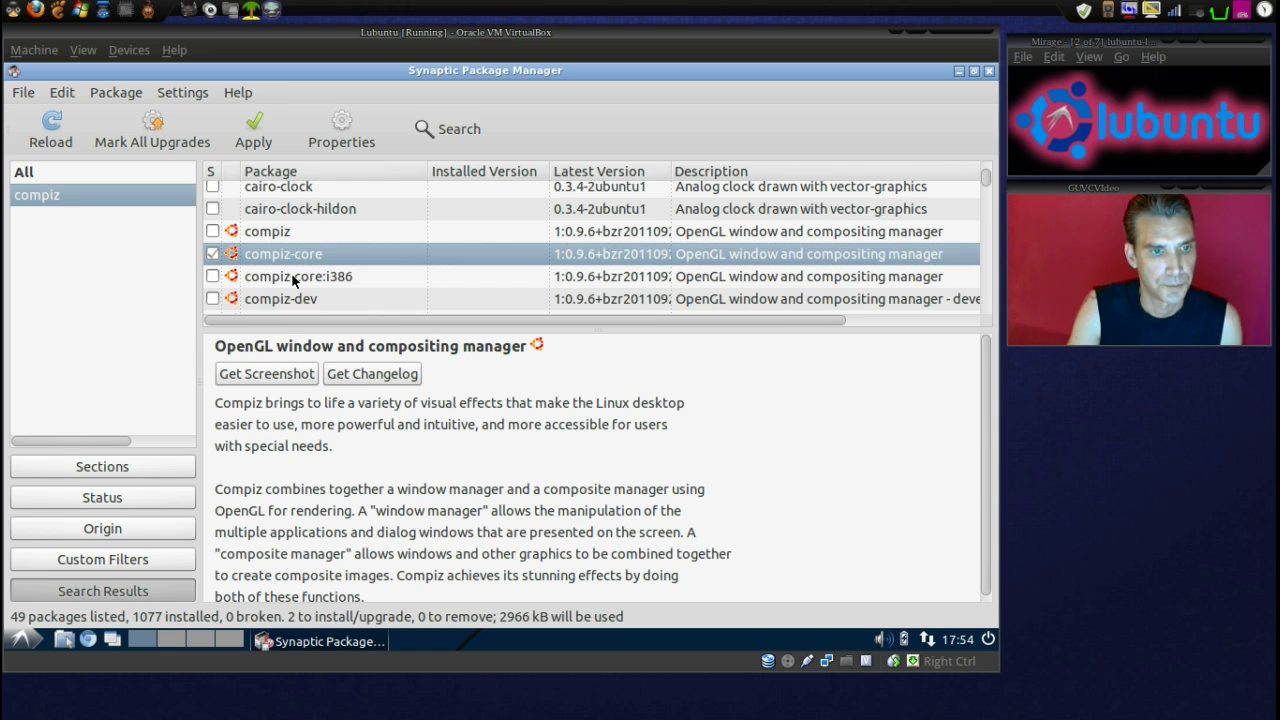
# Step: Try to mark compiz-core:i386 for installation, reviewing and accepting its additional required changes
pyautogui.click(293, 281)
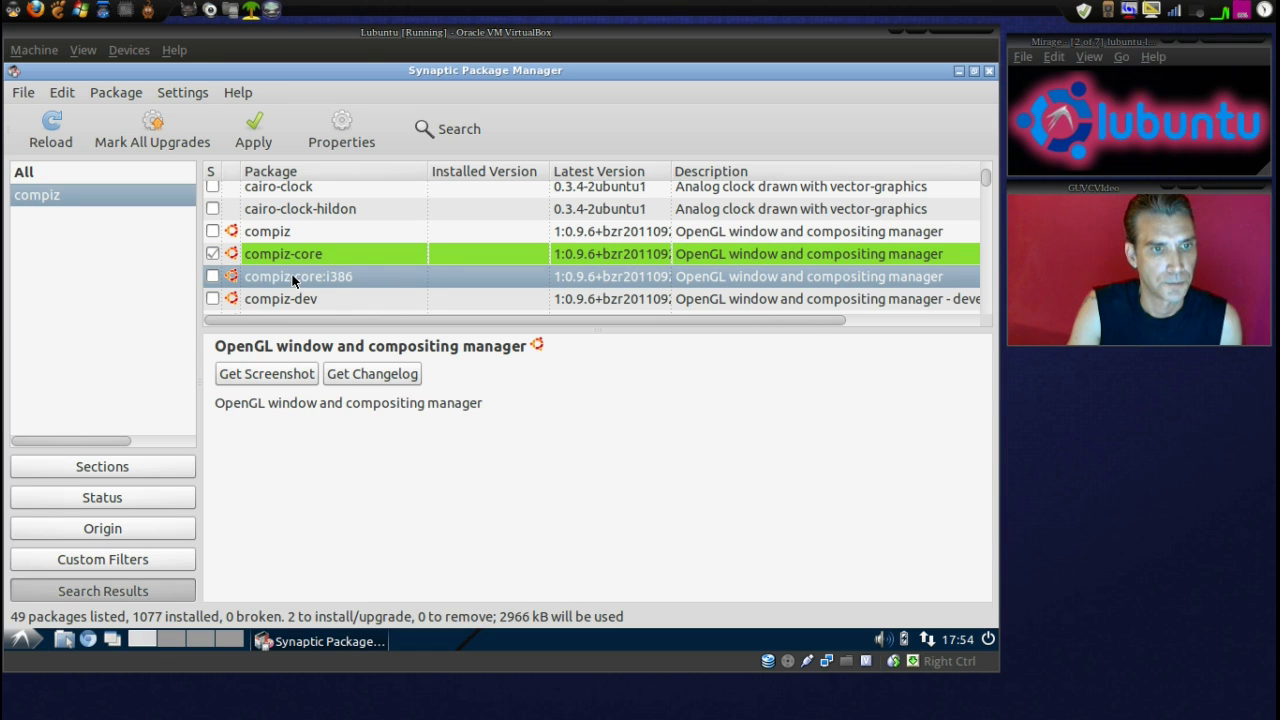
pyautogui.rightClick(293, 281)
pyautogui.click(340, 308)
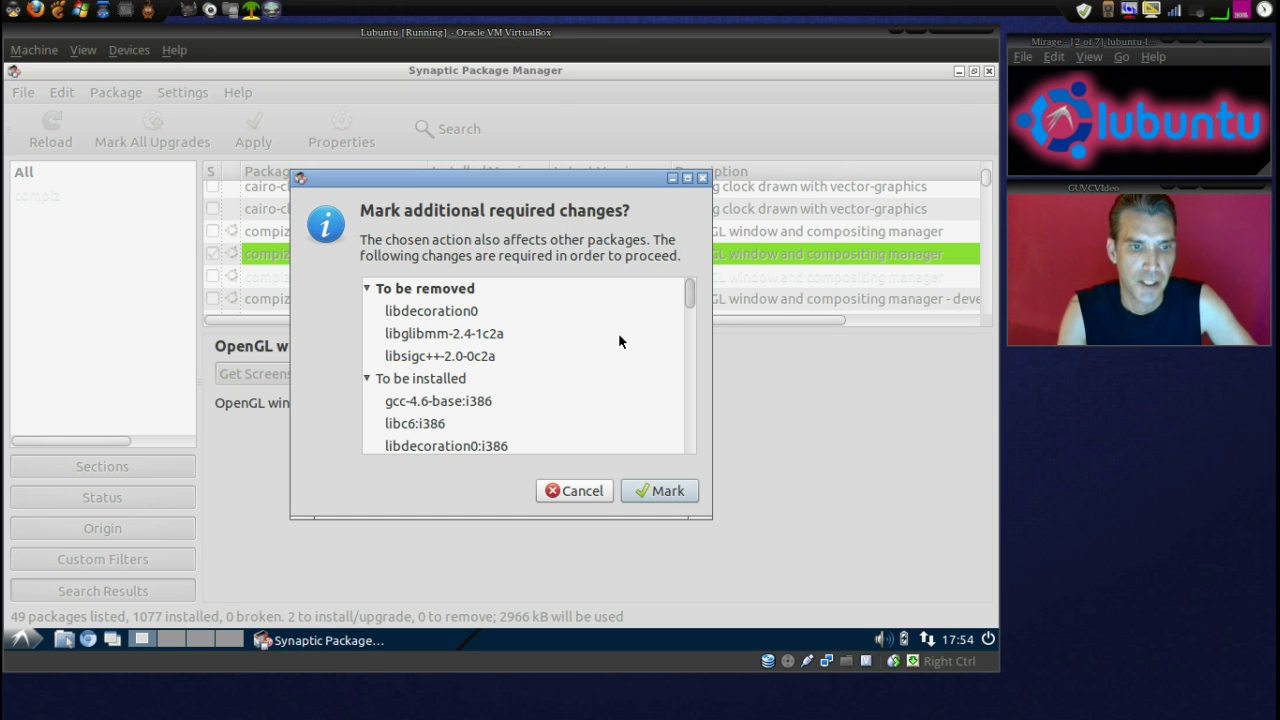
pyautogui.scroll(-3, 618, 342)
pyautogui.scroll(-10, 619, 335)
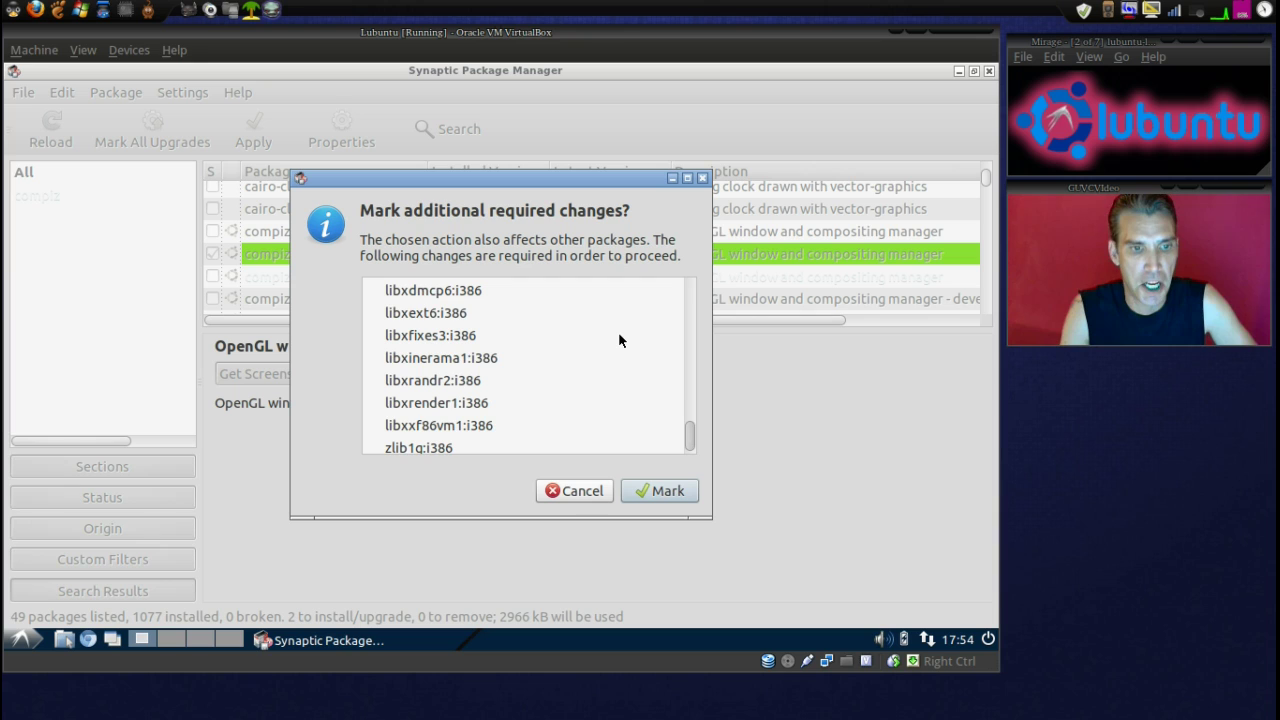
pyautogui.click(666, 492)
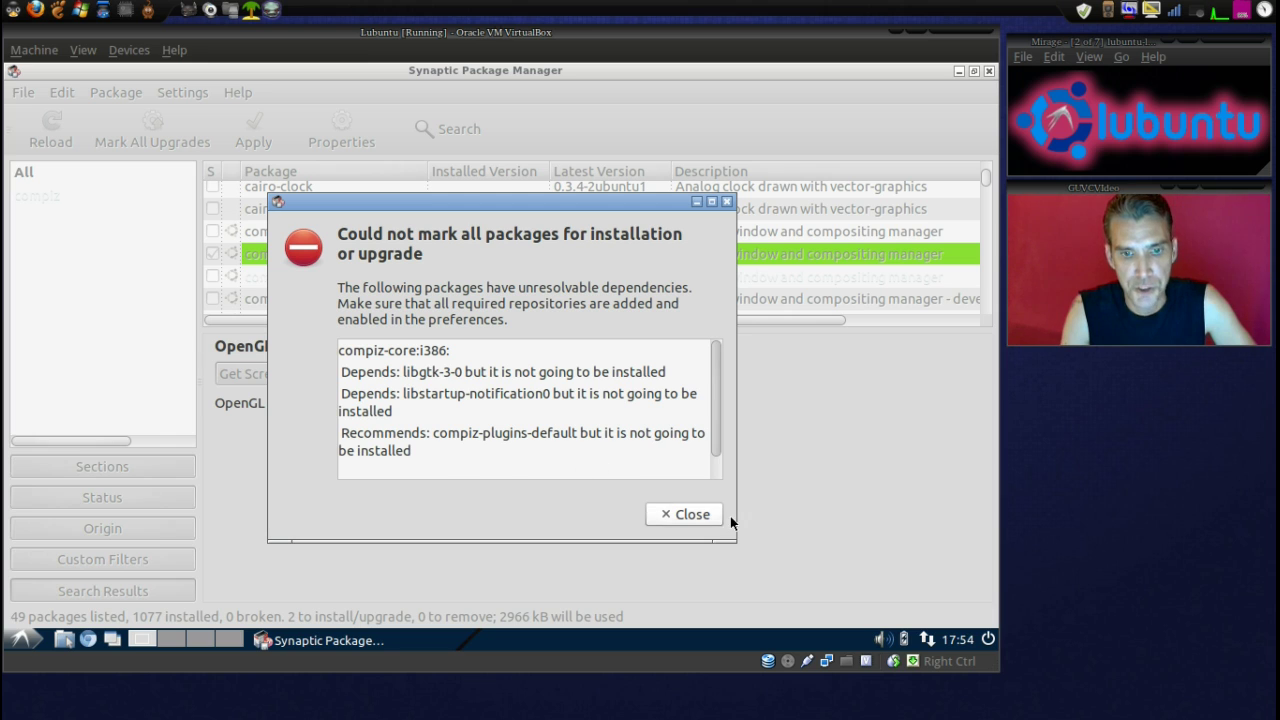
pyautogui.click(690, 514)
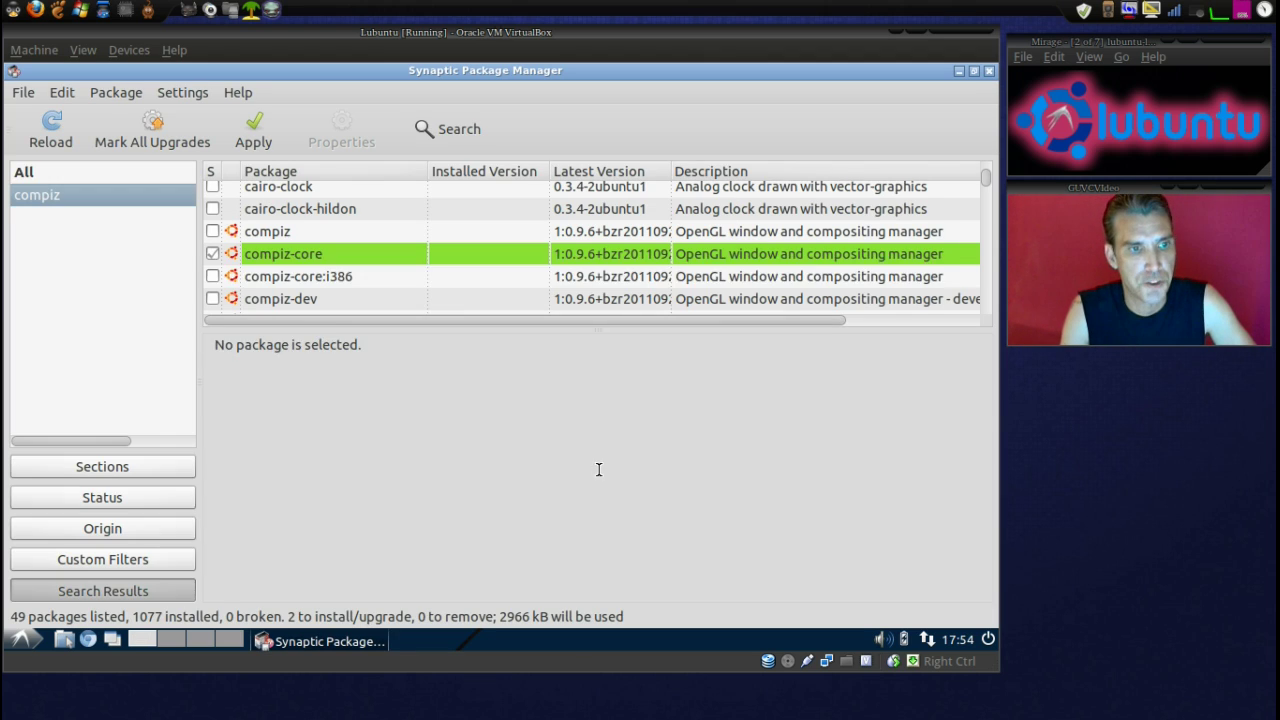
# Step: Mark compiz-fusion-bcop for installation and accept its required packages, pkg-config and xsltproc
pyautogui.click(320, 284)
pyautogui.scroll(-3, 348, 266)
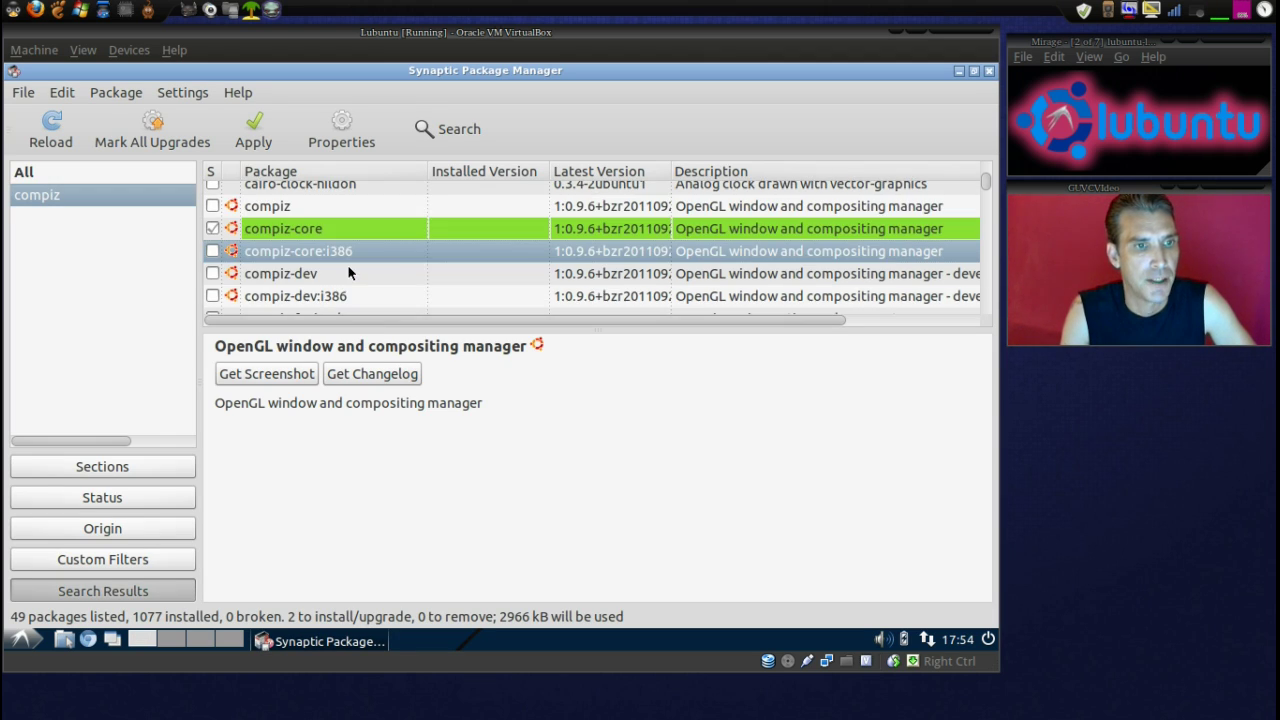
pyautogui.click(340, 268)
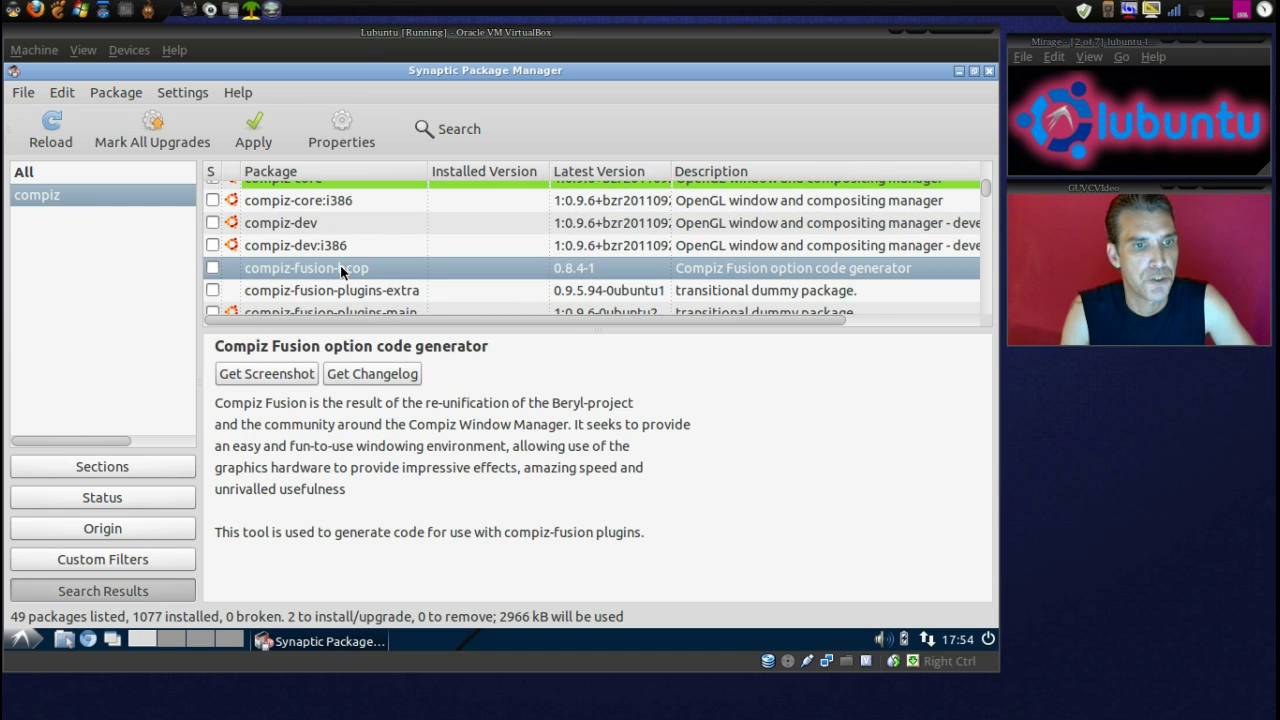
pyautogui.rightClick(340, 268)
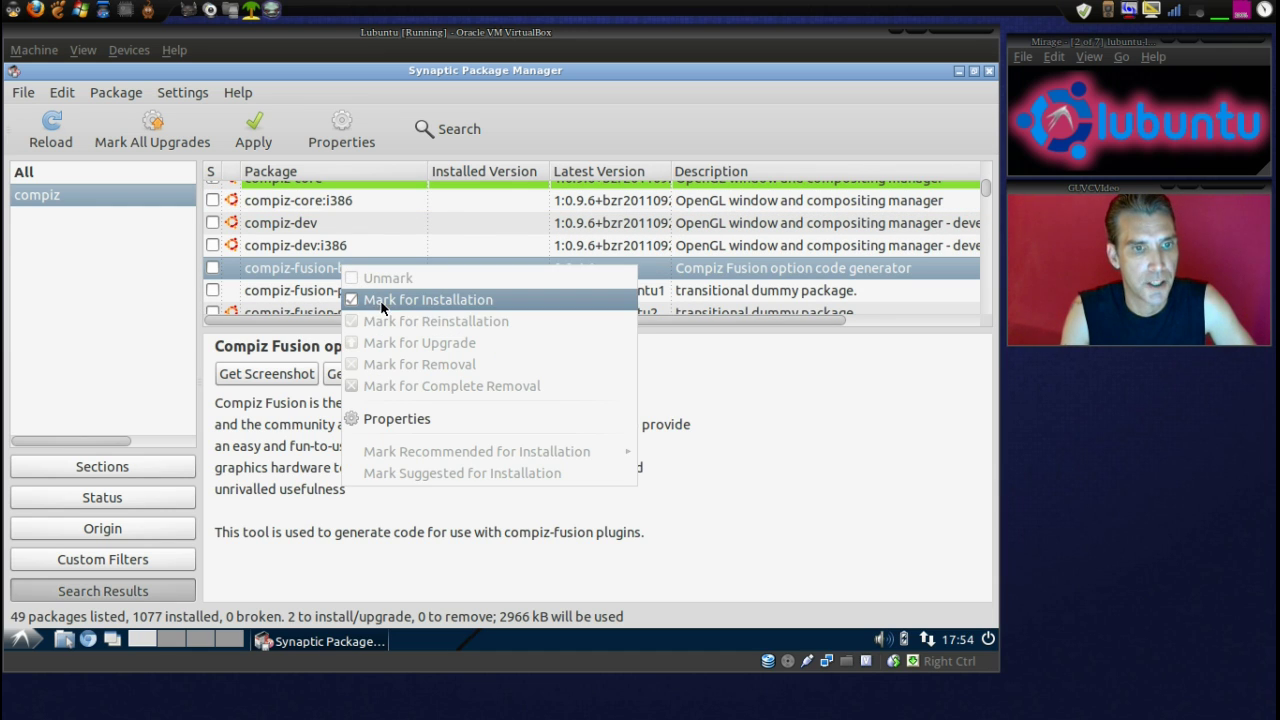
pyautogui.click(375, 301)
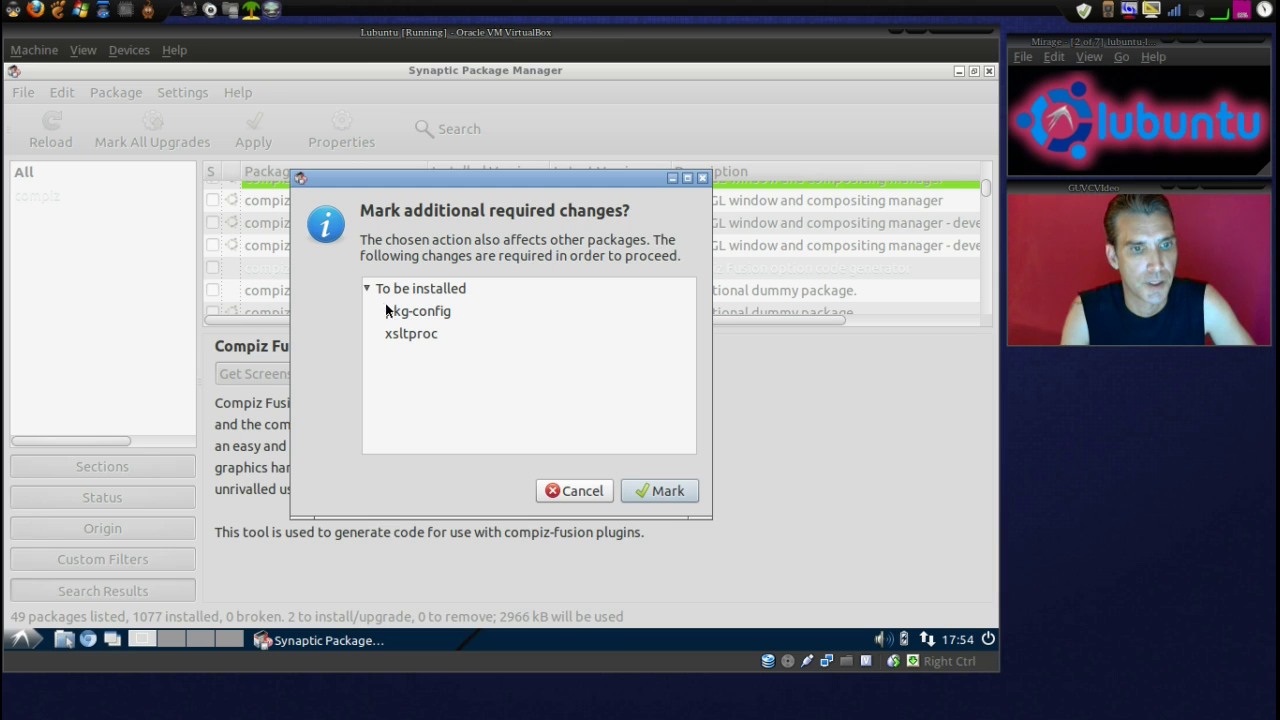
pyautogui.click(665, 492)
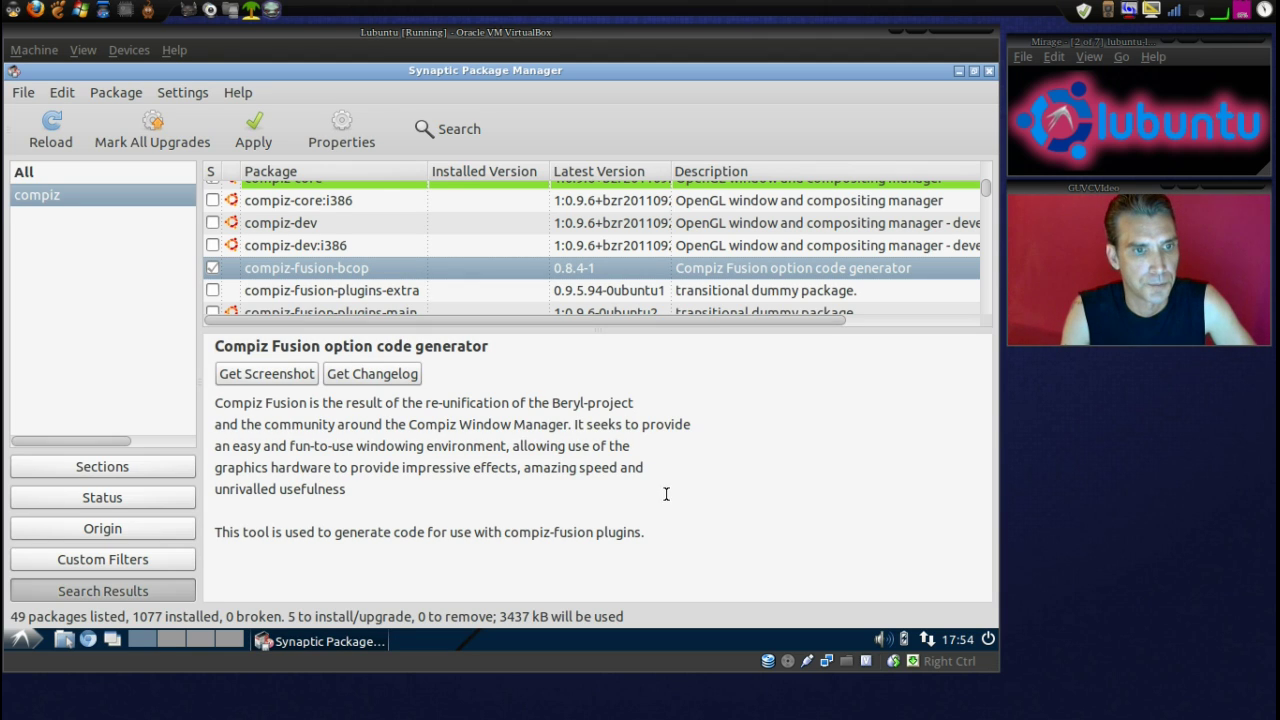
# Step: Mark compiz-fusion-plugins-extra for installation together with its additional required changes
pyautogui.rightClick(323, 293)
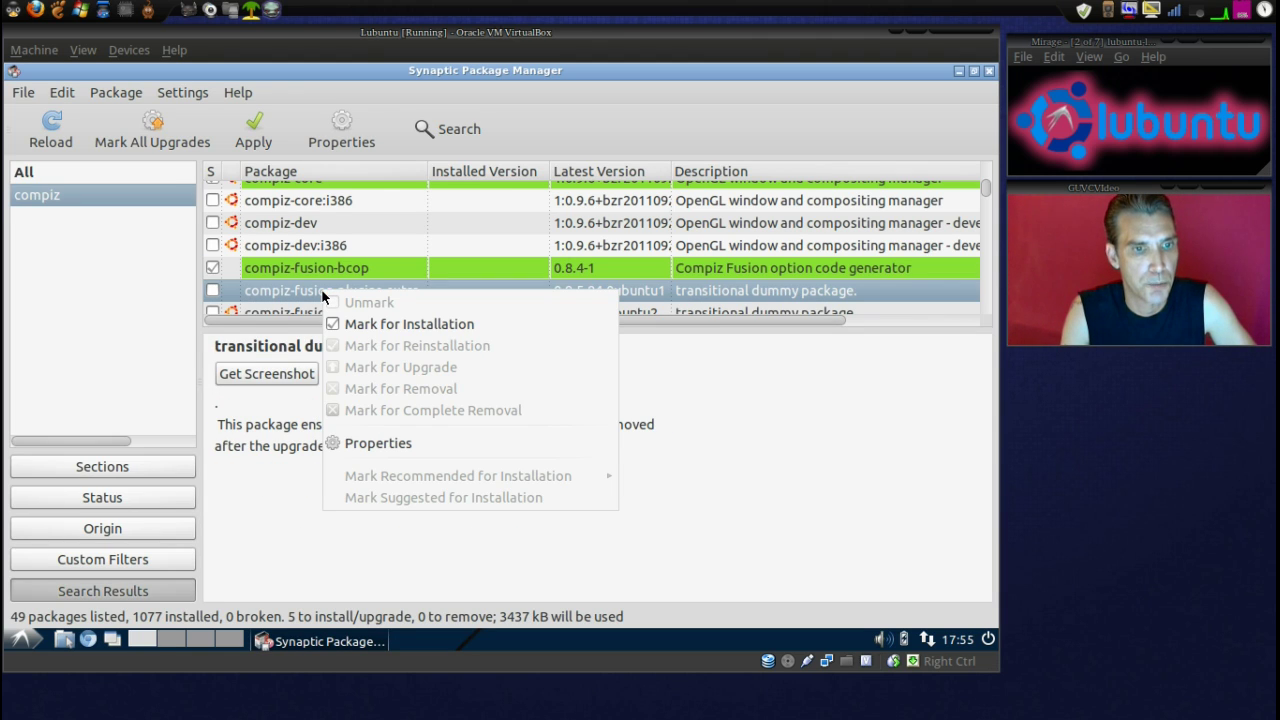
pyautogui.click(406, 325)
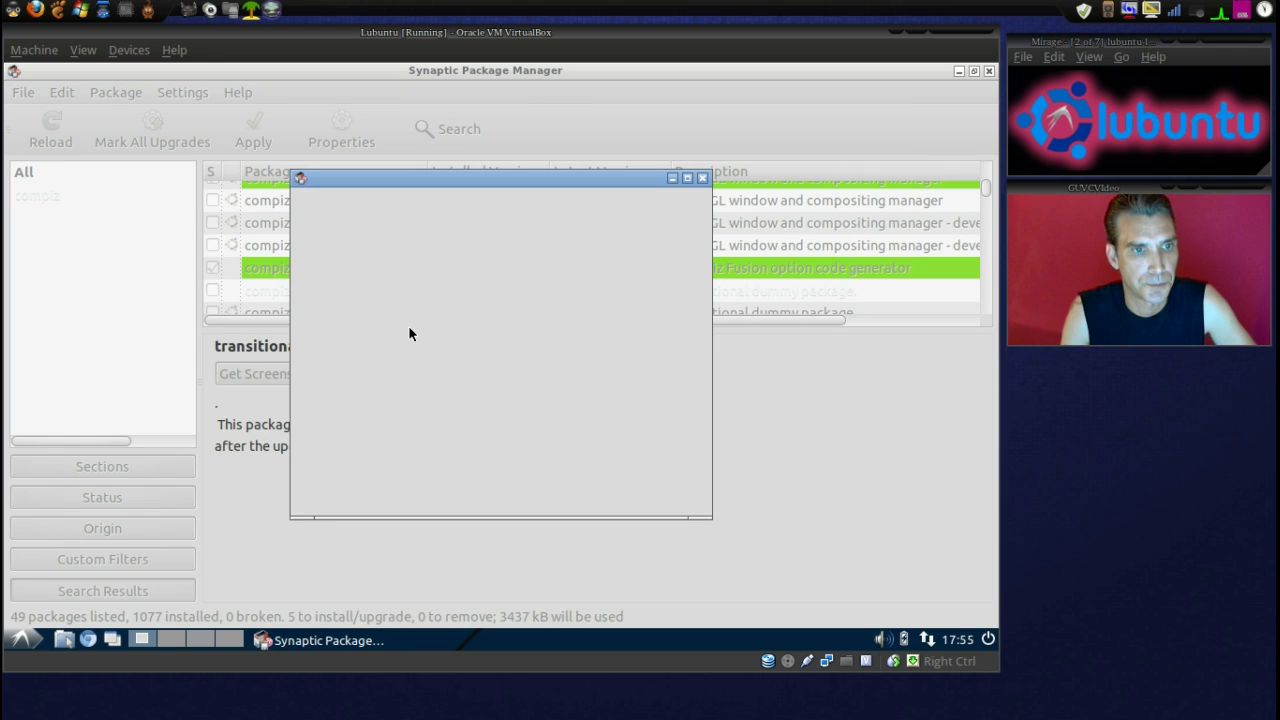
pyautogui.click(669, 494)
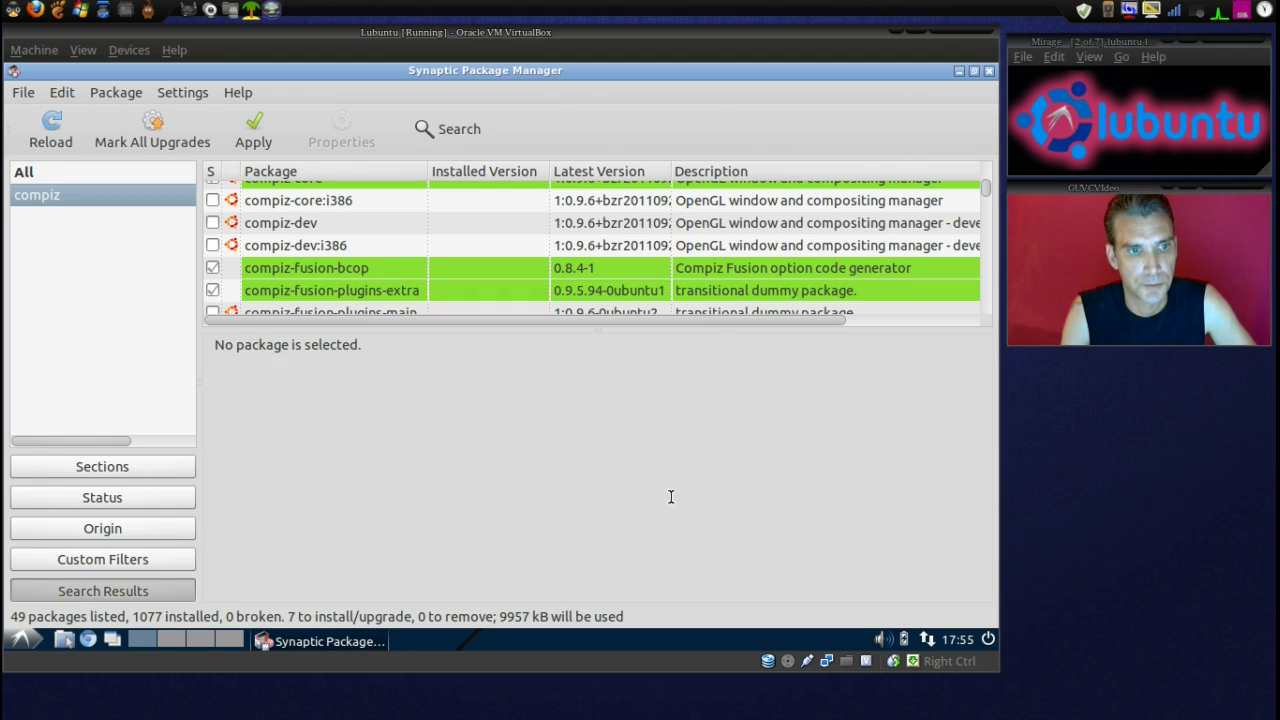
# Step: Mark the compiz metapackage for installation and accept its required packages, including compiz-gnome and compiz-plugins-main-default
pyautogui.scroll(3, 387, 262)
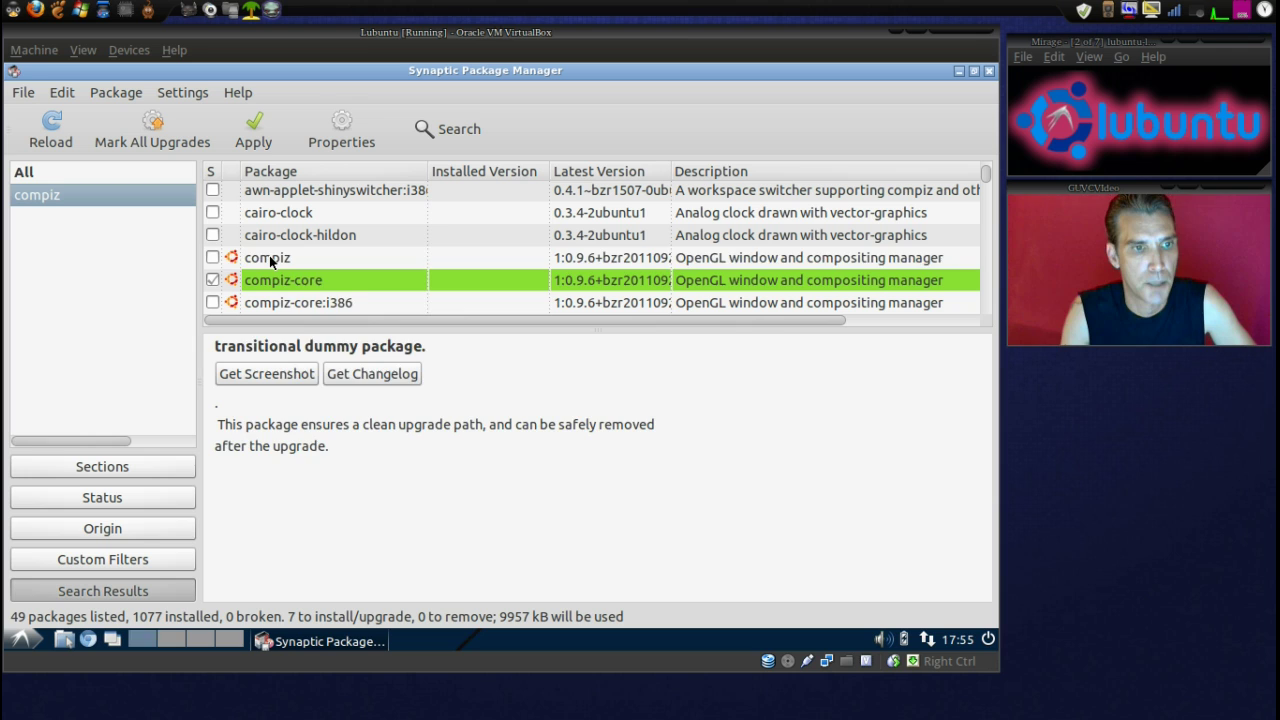
pyautogui.rightClick(269, 257)
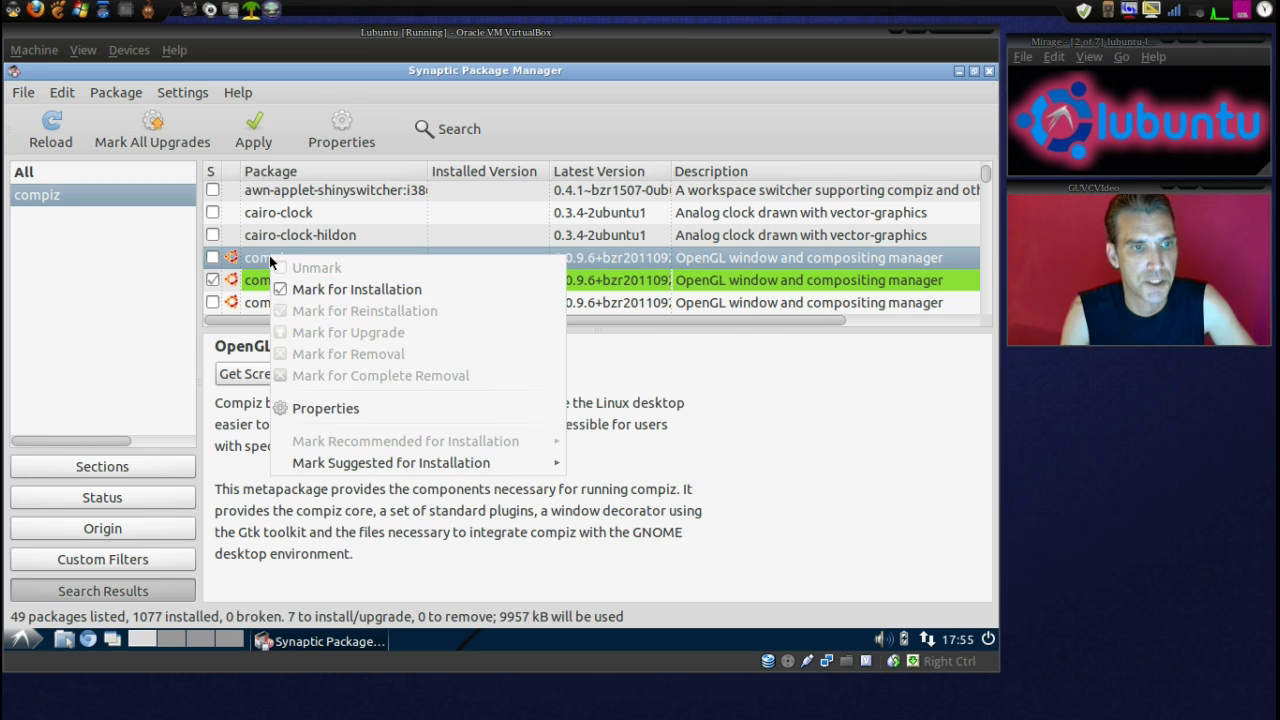
pyautogui.click(311, 290)
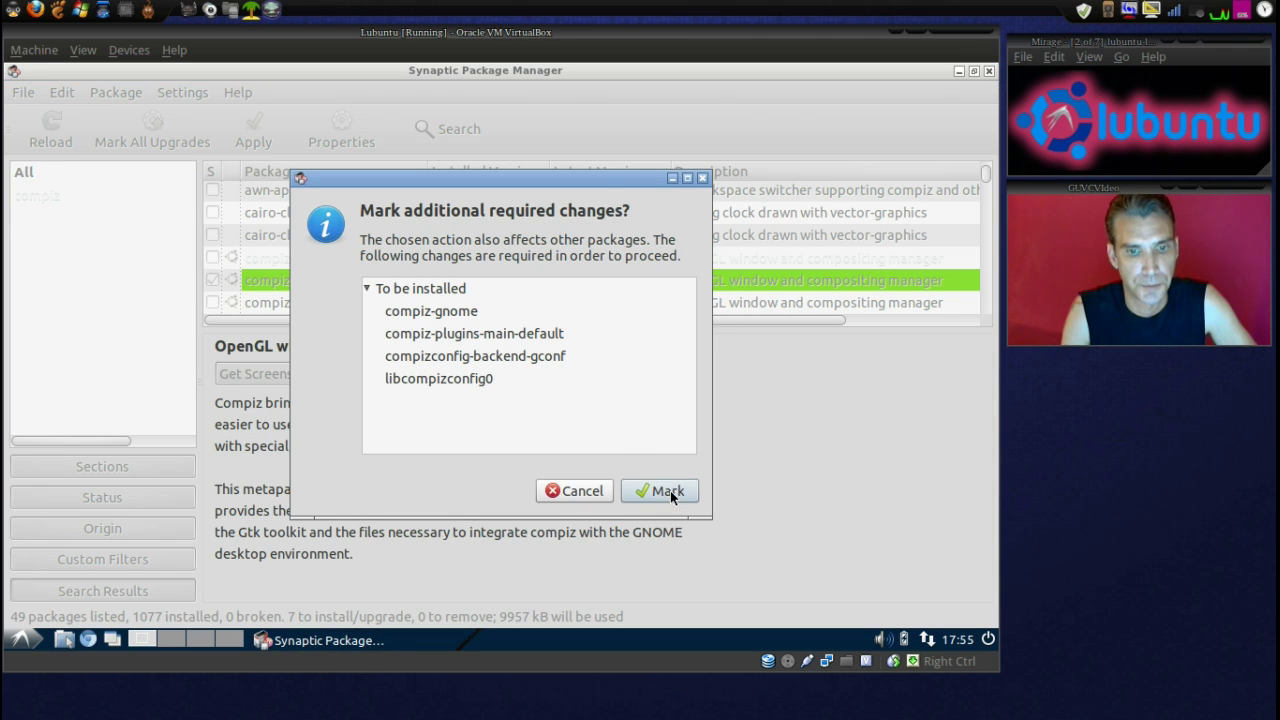
pyautogui.click(667, 492)
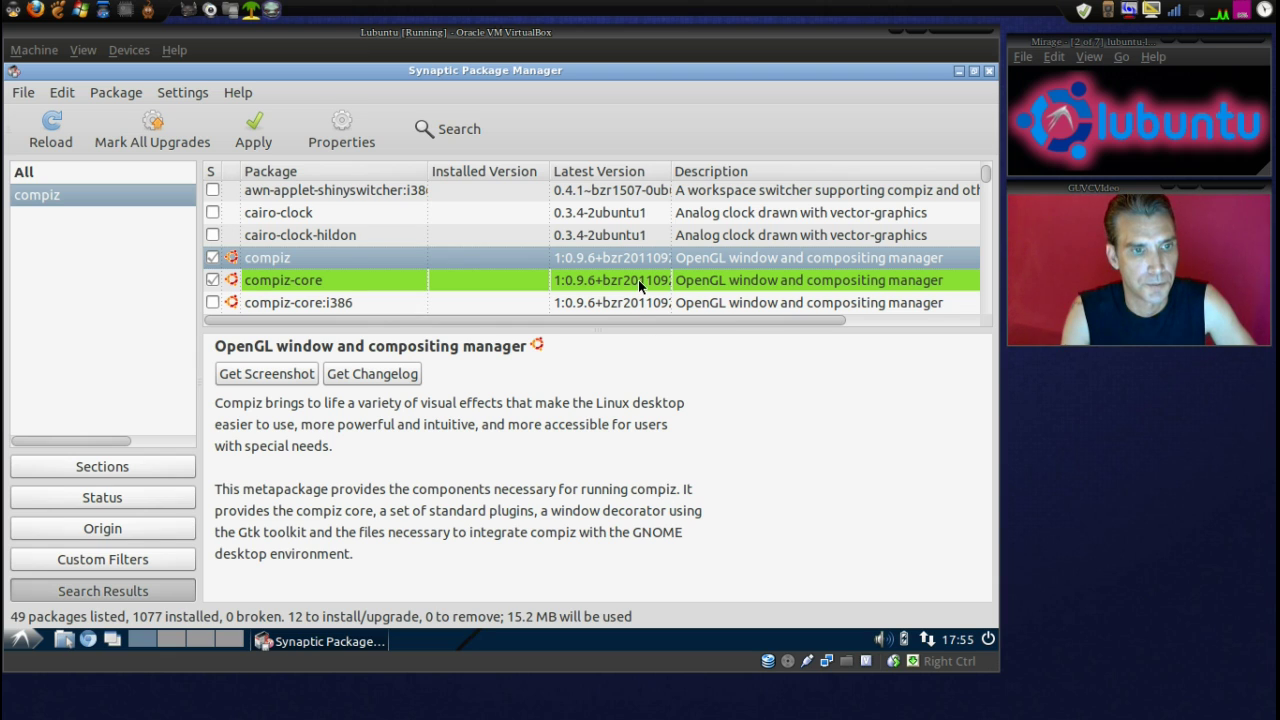
# Step: Mark the compiz-plugins package, which contains the standard compiz plugins, for installation
pyautogui.scroll(-2, 637, 279)
pyautogui.scroll(-1, 636, 278)
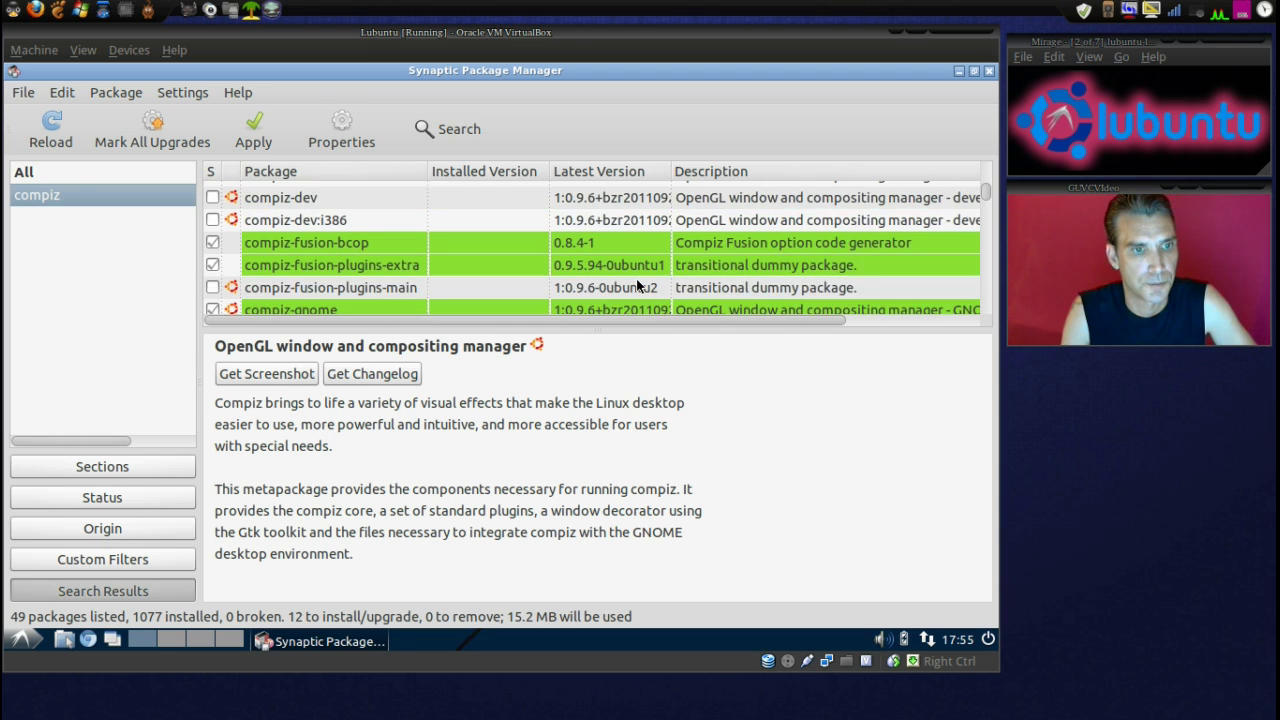
pyautogui.scroll(-3, 637, 285)
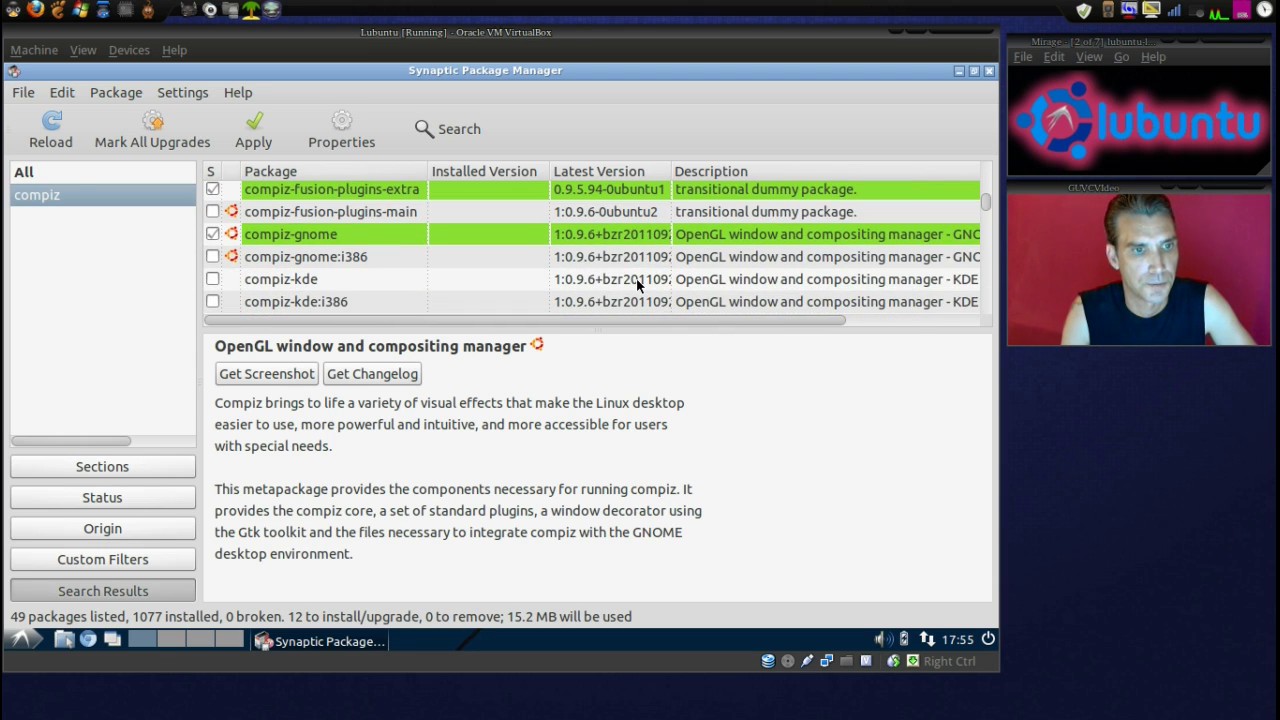
pyautogui.scroll(-1, 637, 285)
pyautogui.scroll(-1, 637, 285)
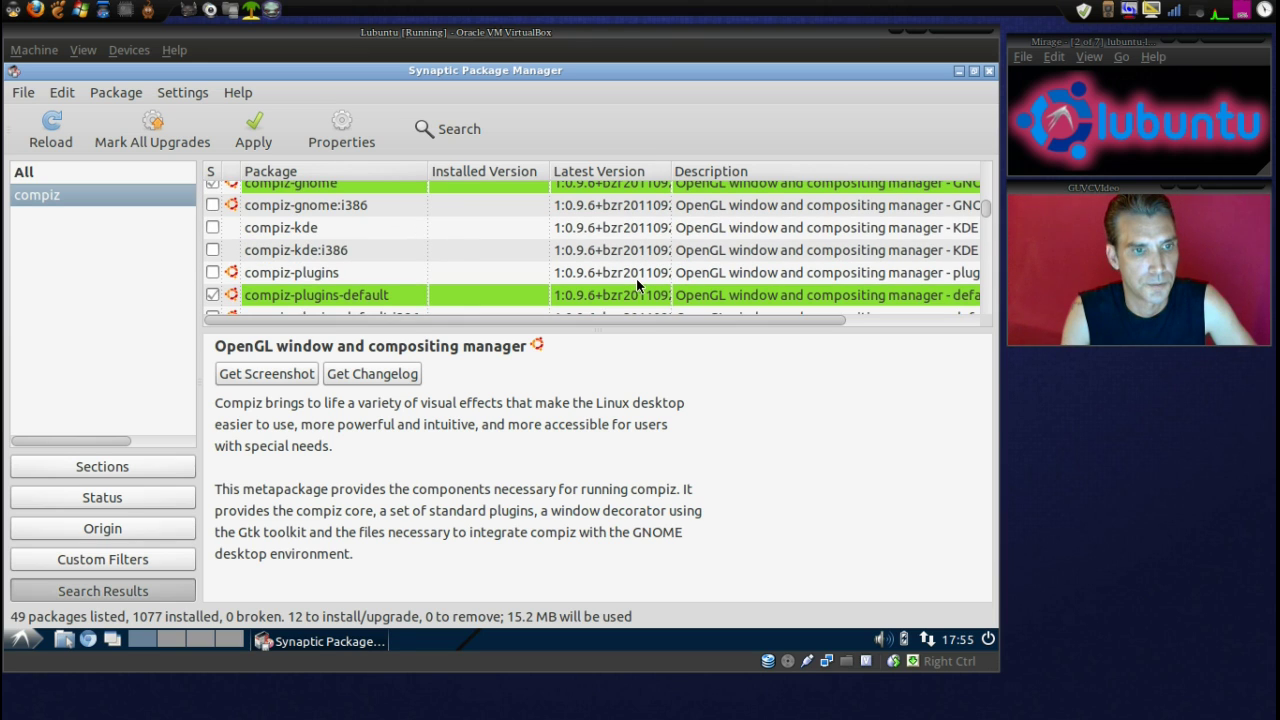
pyautogui.rightClick(268, 277)
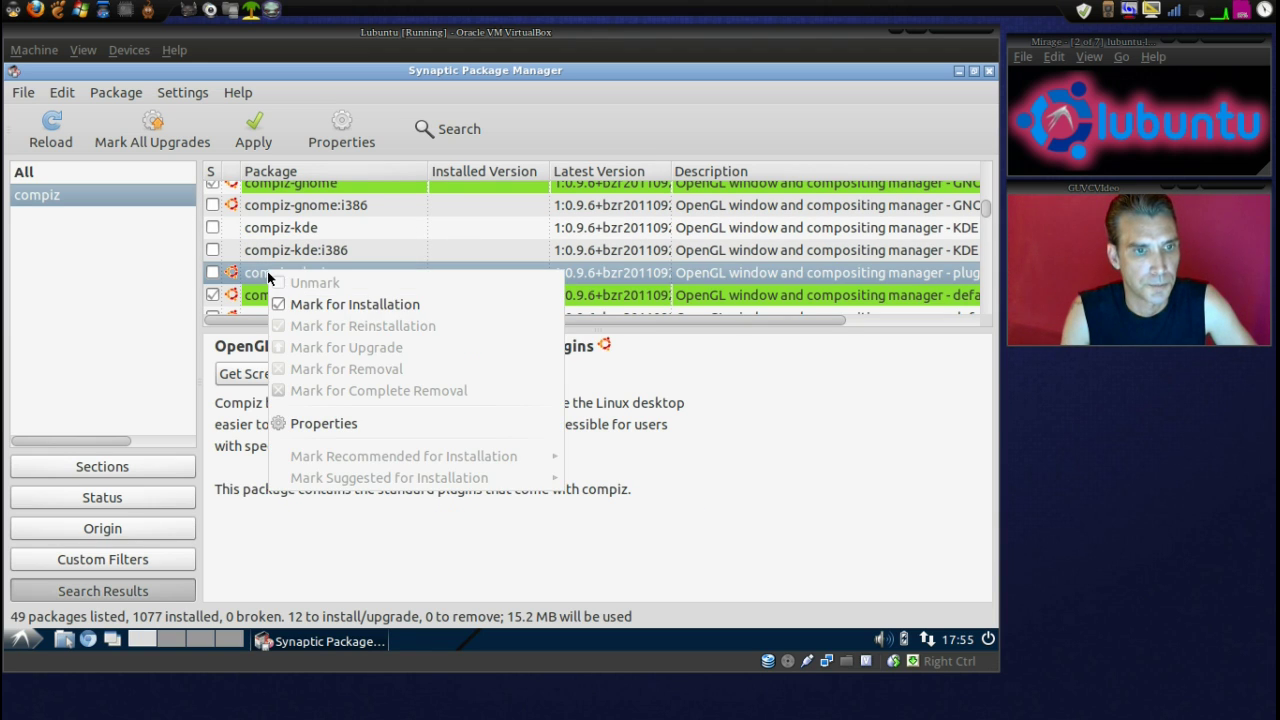
pyautogui.click(318, 304)
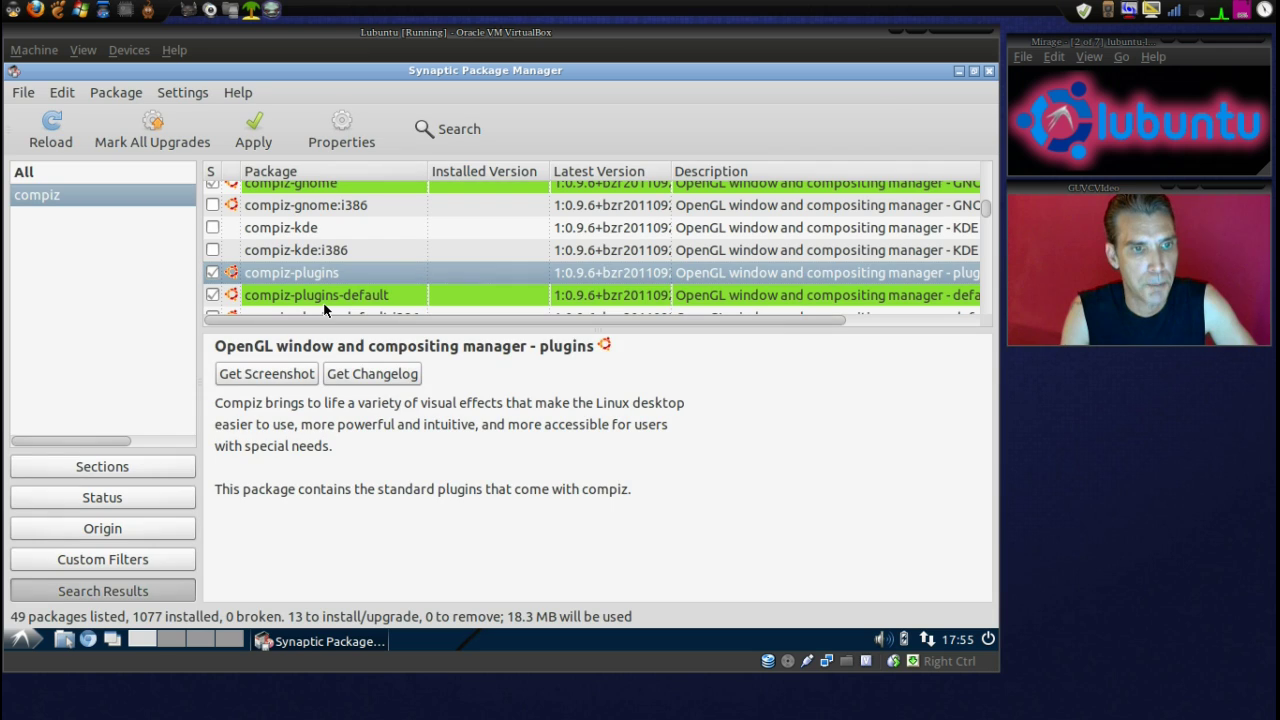
# Step: Mark compiz-plugins-main, the main collection of compiz plugins, for installation
pyautogui.scroll(-2, 367, 288)
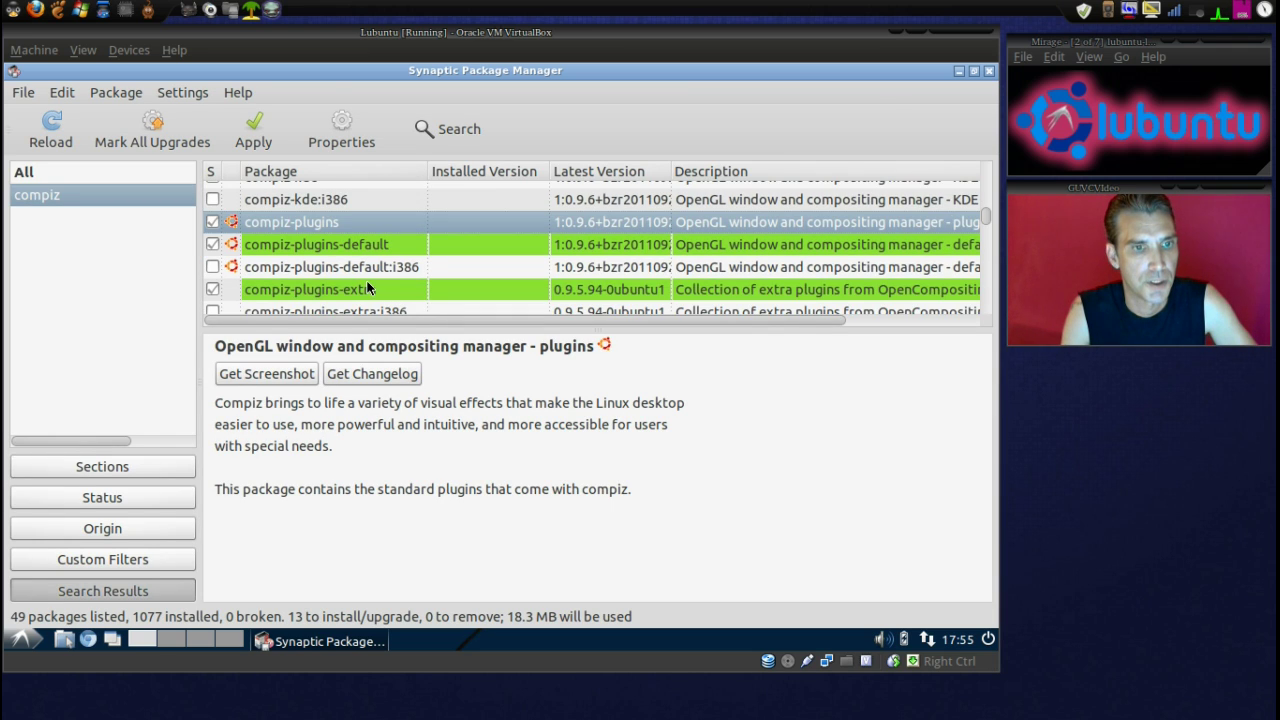
pyautogui.scroll(-2, 367, 288)
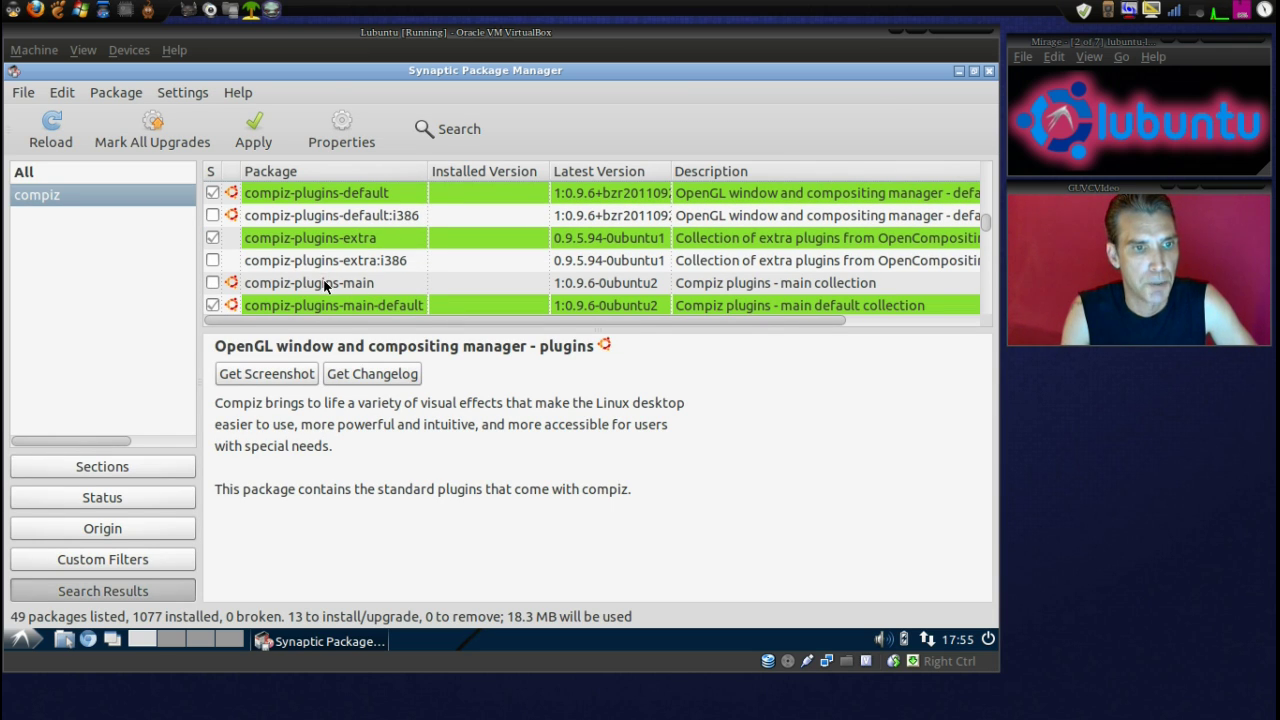
pyautogui.click(323, 281)
pyautogui.rightClick(323, 280)
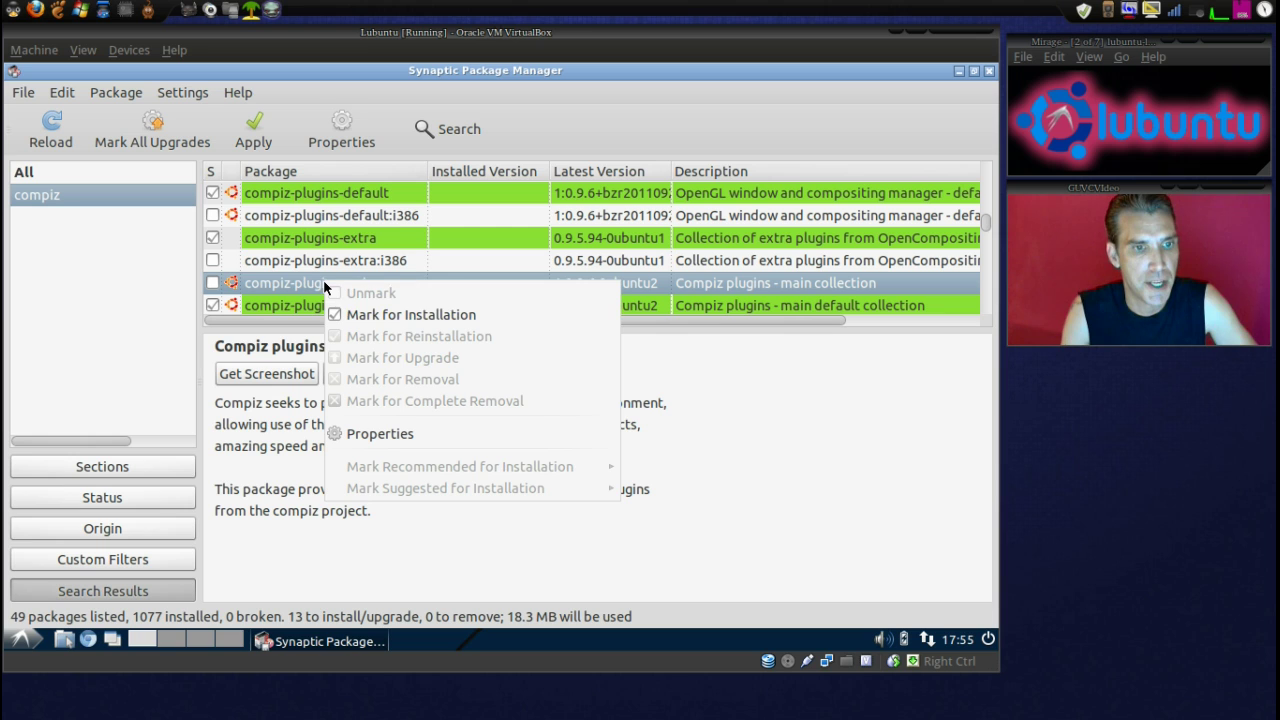
pyautogui.click(383, 318)
# Step: Try to mark the compiz-plugins-main-default:i386 package for installation, reviewing and accepting its additional required changes
pyautogui.scroll(-1, 391, 284)
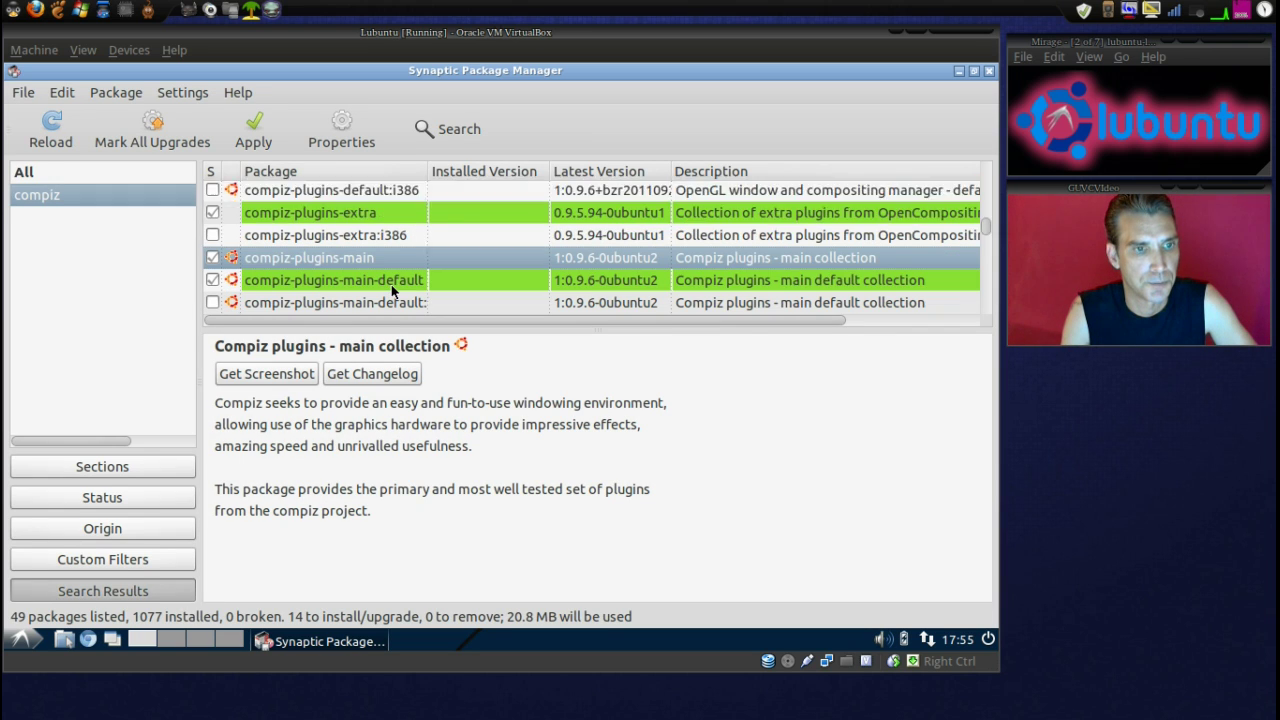
pyautogui.scroll(-2, 391, 286)
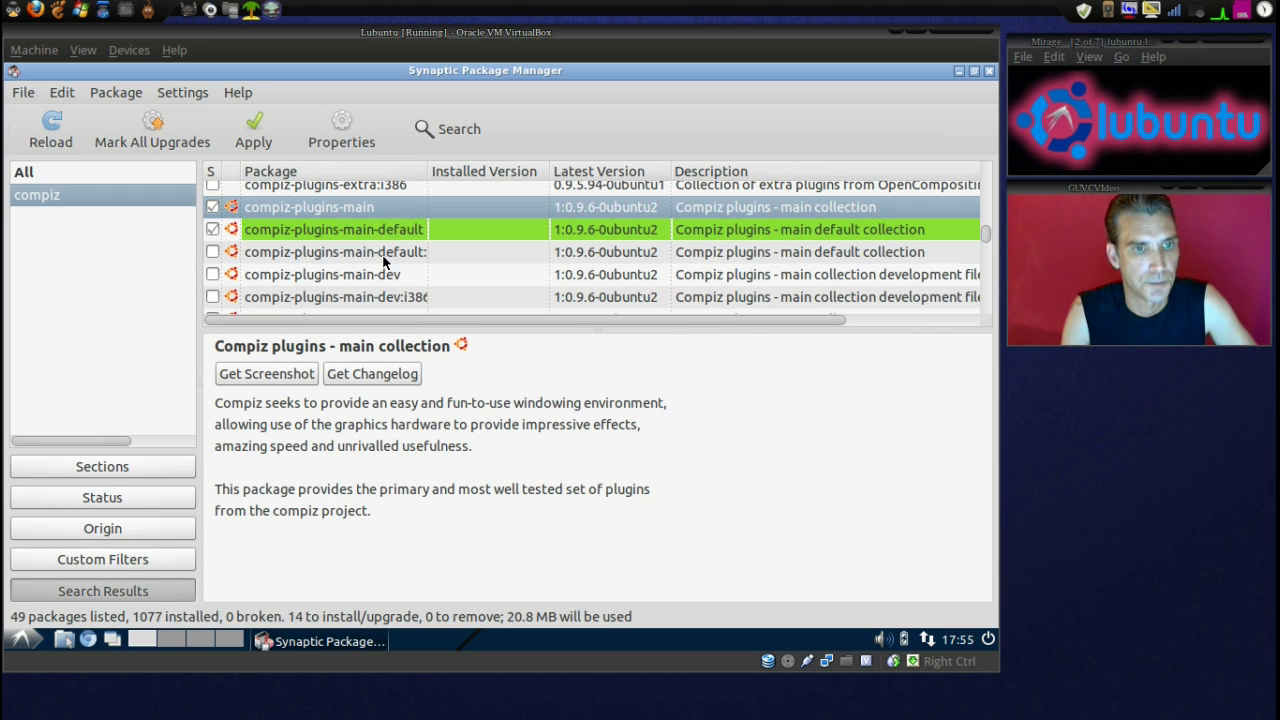
pyautogui.rightClick(383, 260)
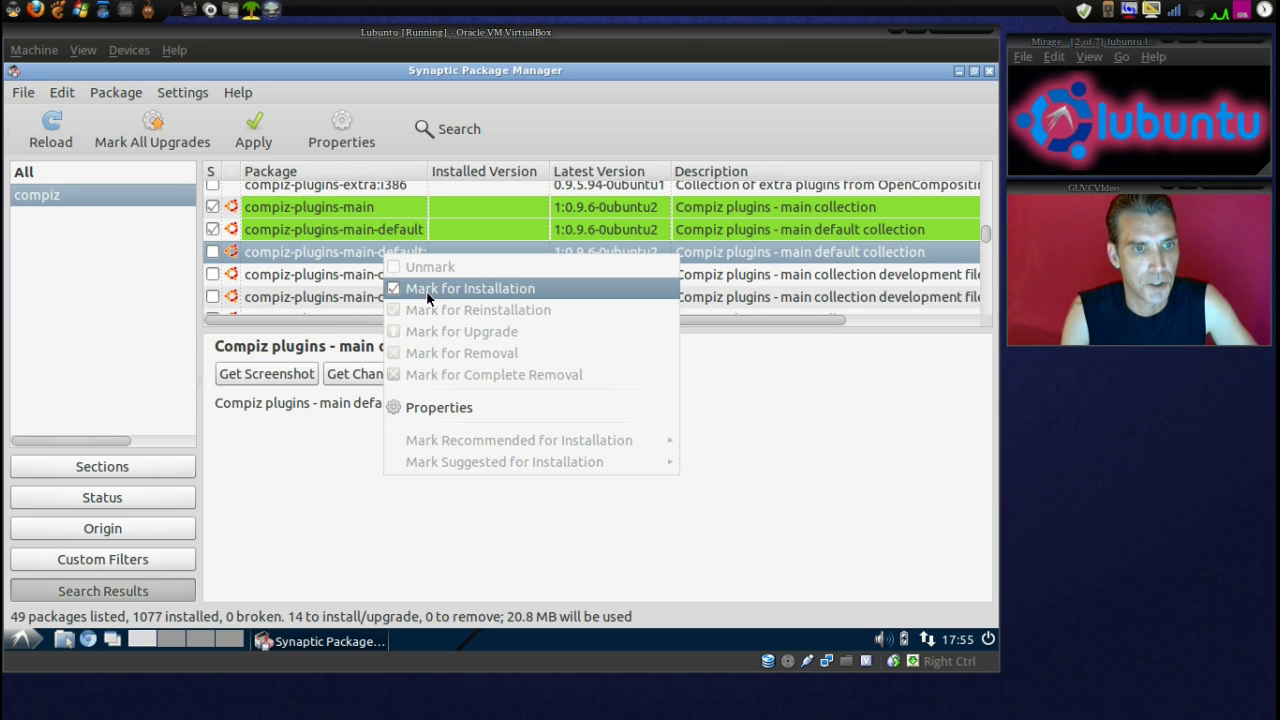
pyautogui.click(425, 292)
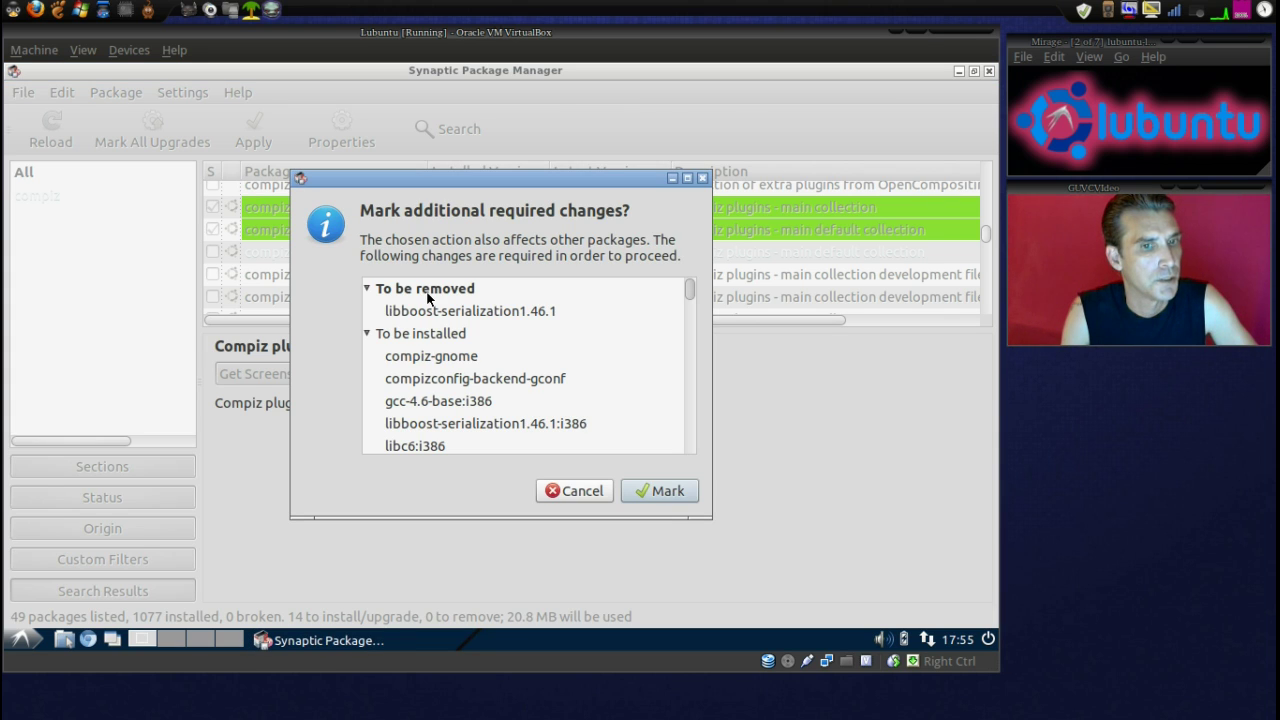
pyautogui.scroll(-6, 564, 330)
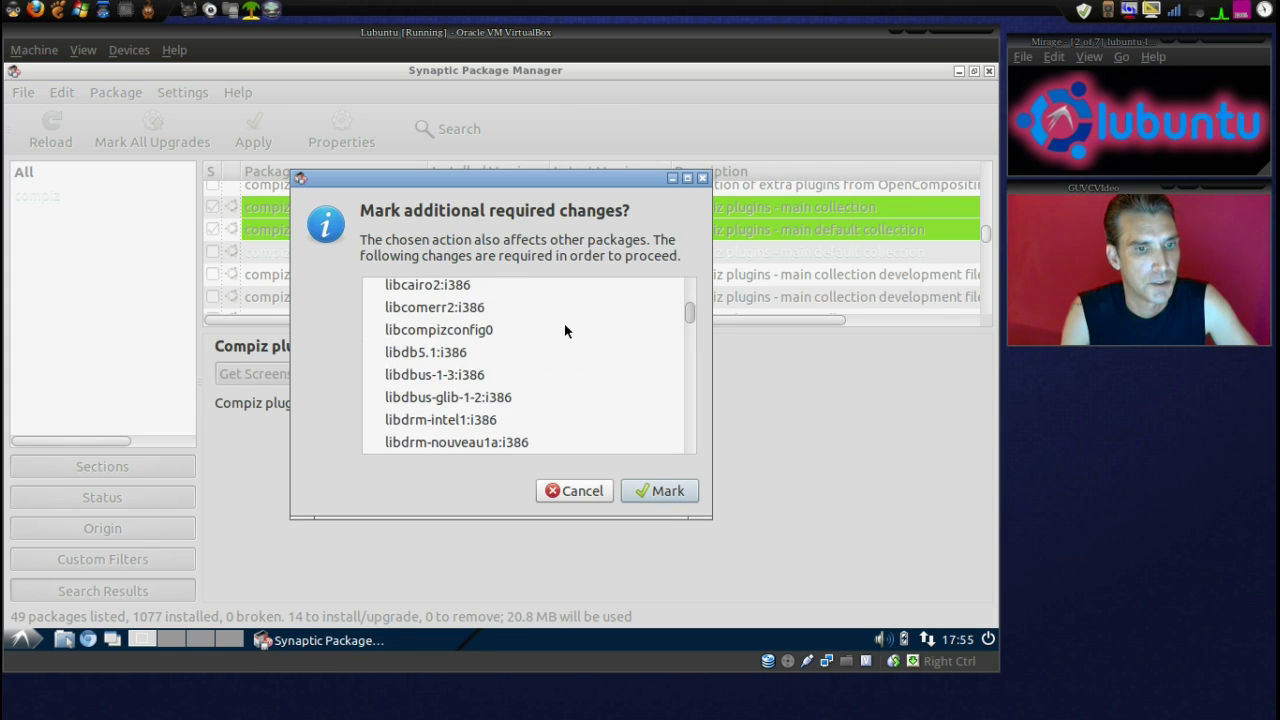
pyautogui.scroll(-12, 564, 330)
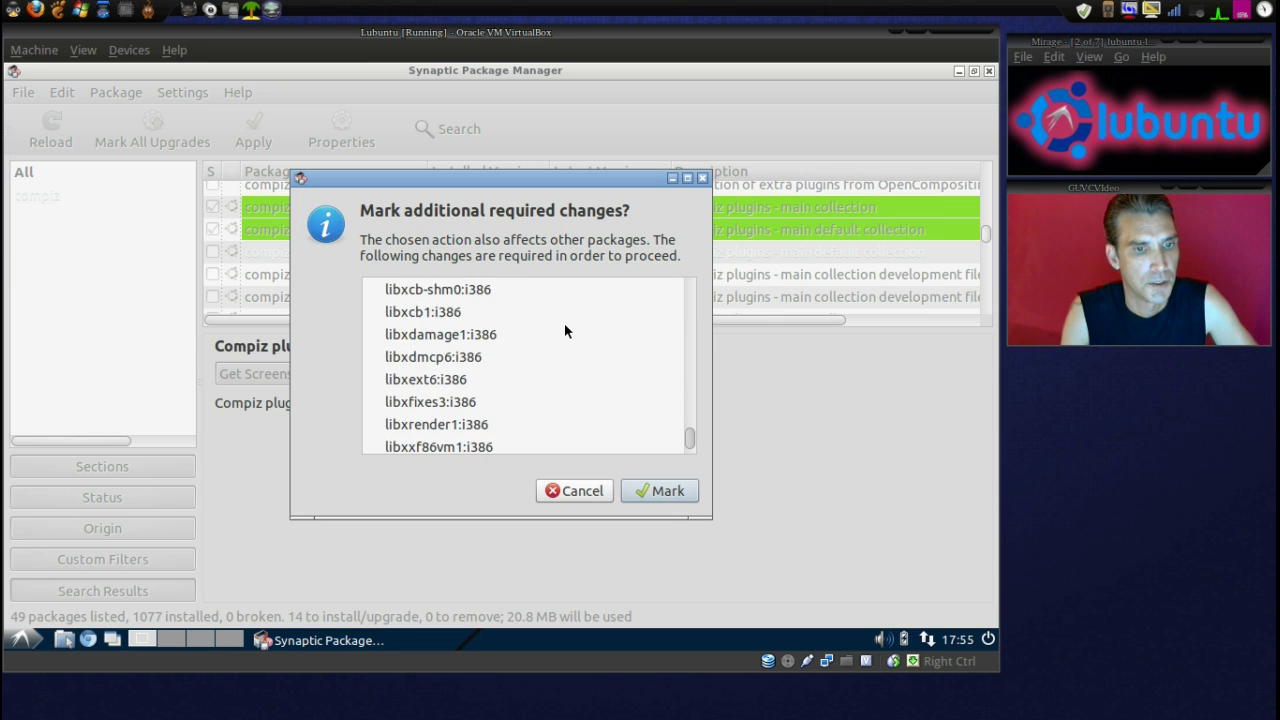
pyautogui.click(664, 491)
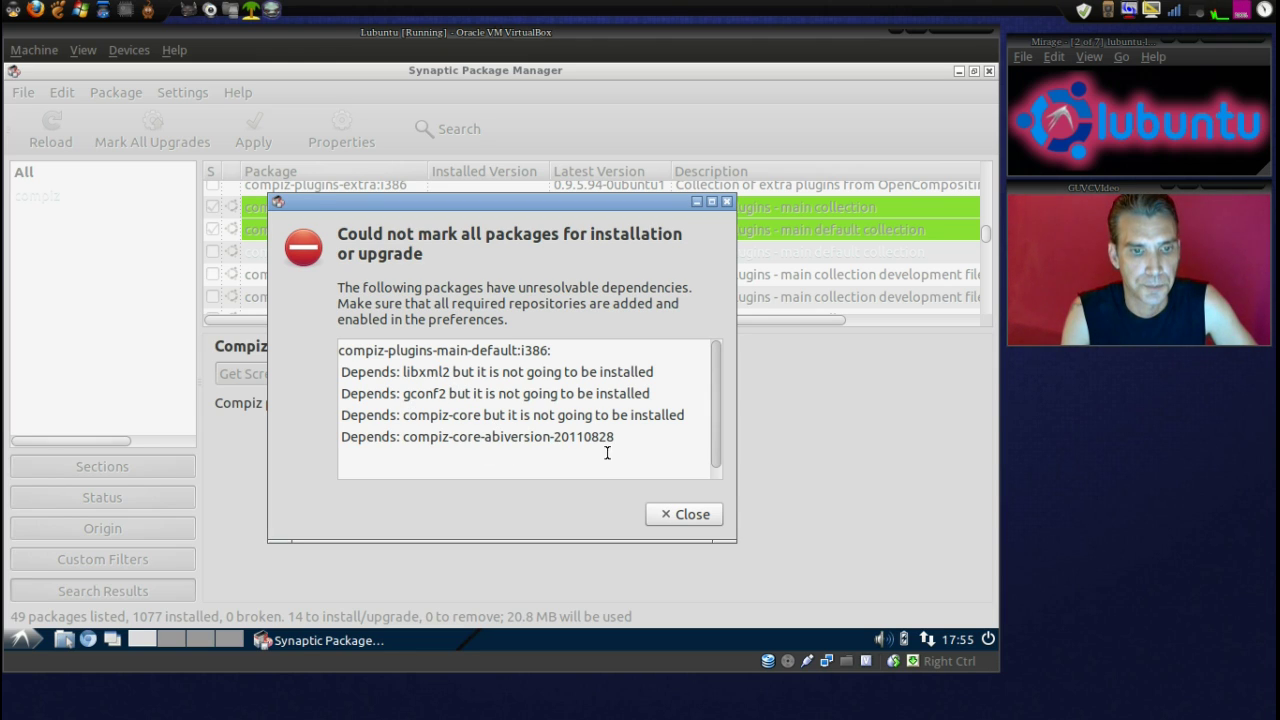
pyautogui.click(676, 513)
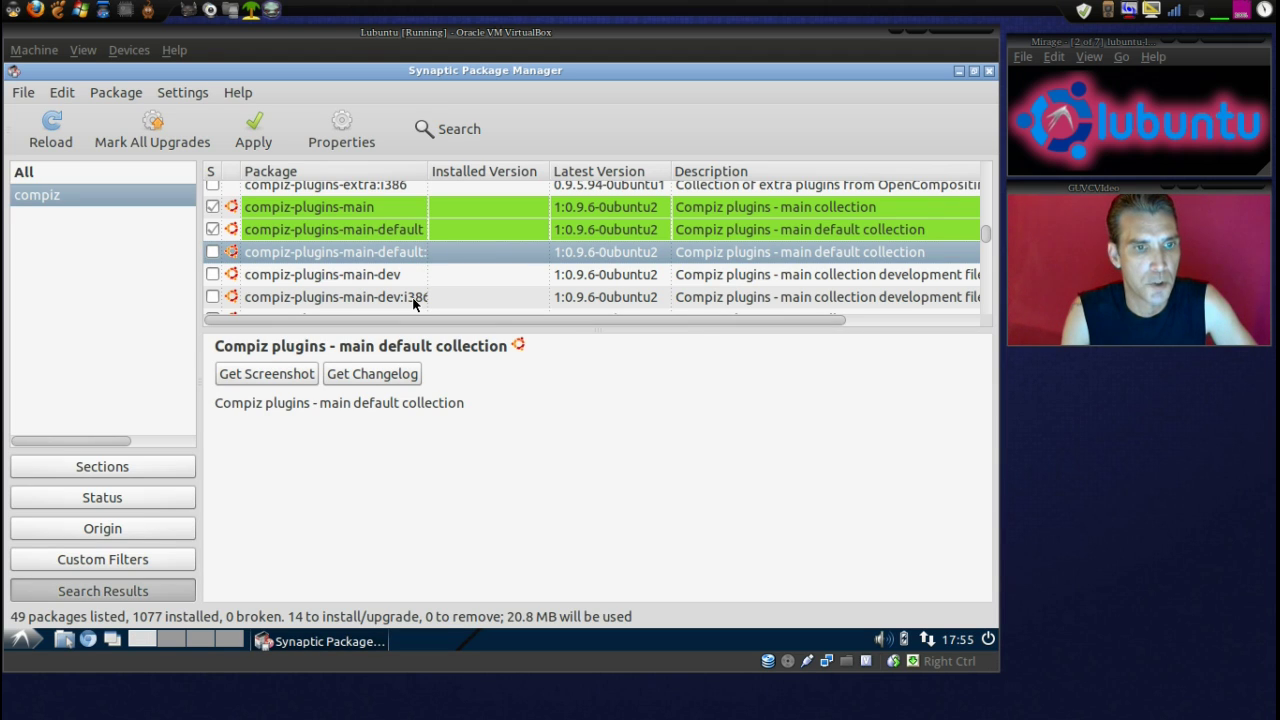
# Step: Widen the package name column and mark compizconfig-settings-manager for installation together with the required python-compizconfig
pyautogui.scroll(-1, 413, 303)
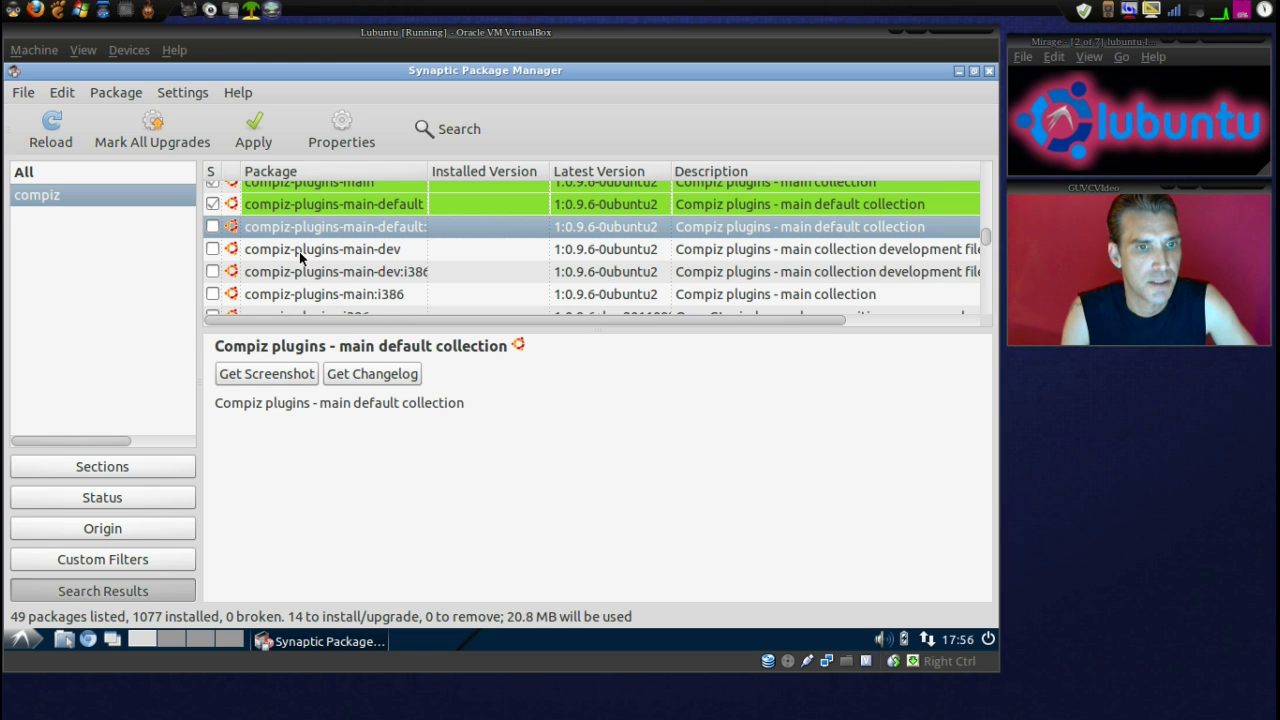
pyautogui.scroll(-1, 300, 257)
pyautogui.scroll(-3, 305, 256)
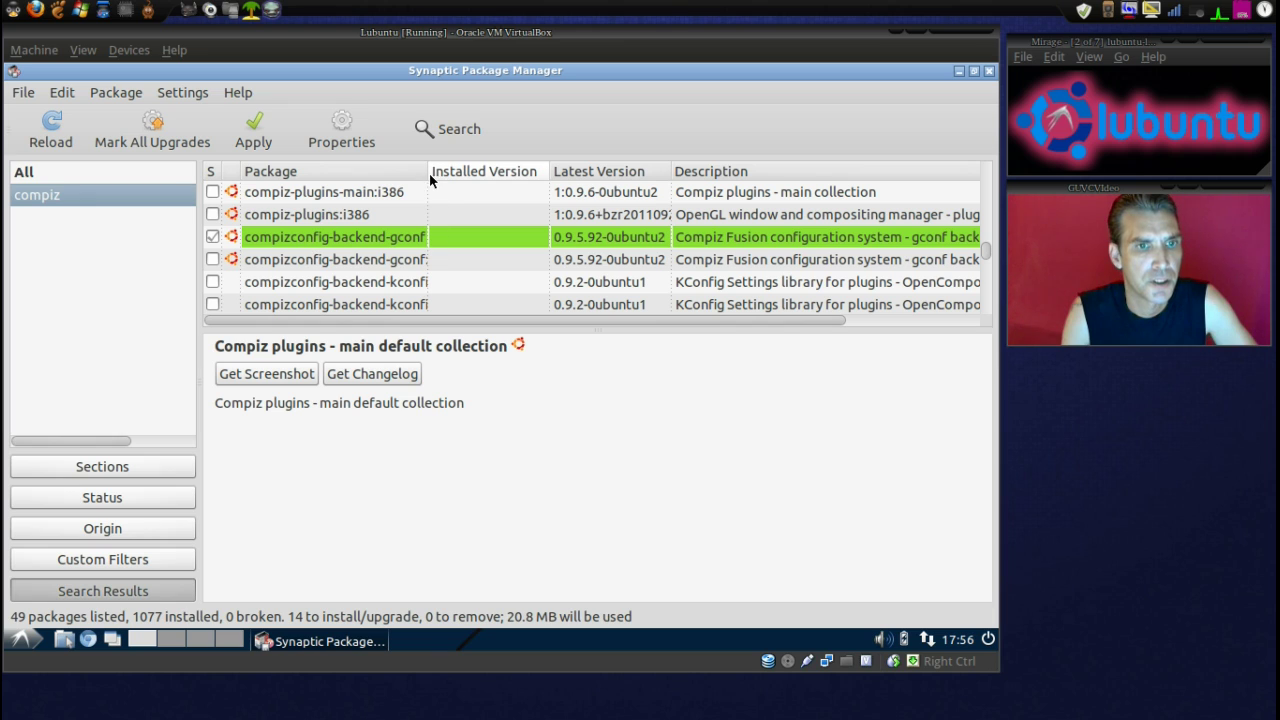
pyautogui.moveTo(427, 172); pyautogui.dragTo(486, 176)
pyautogui.scroll(-3, 452, 230)
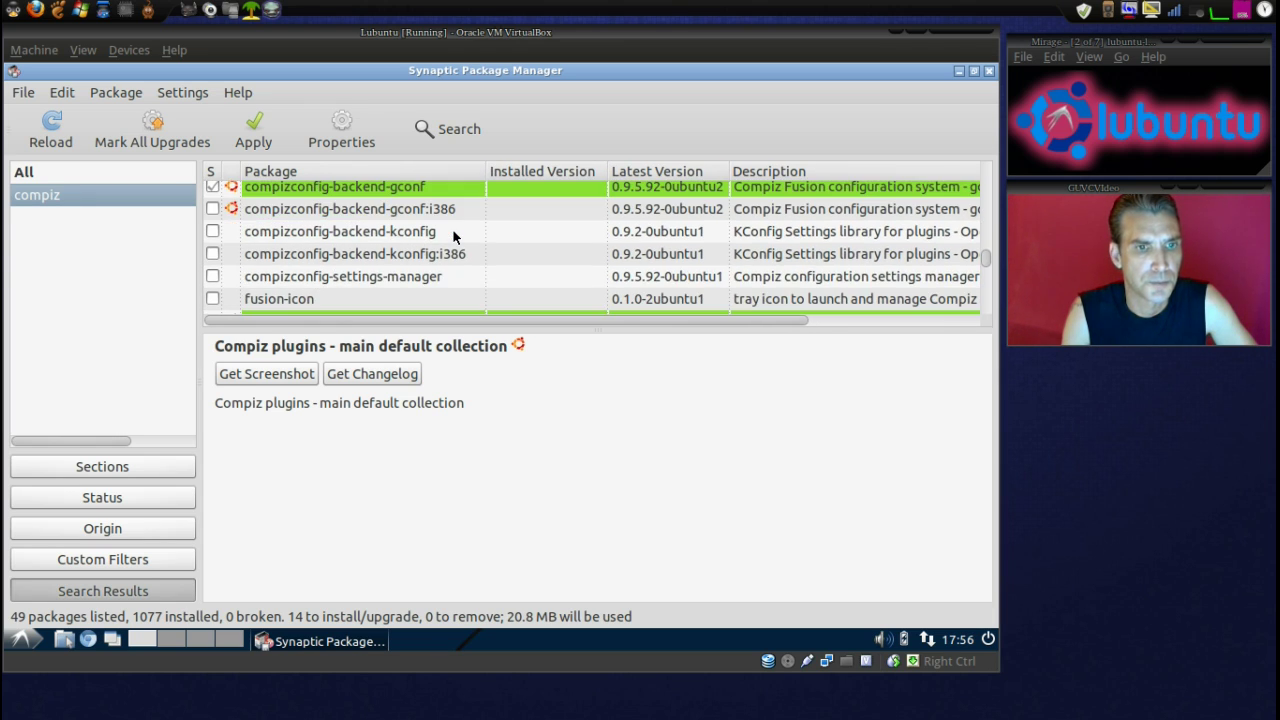
pyautogui.click(320, 253)
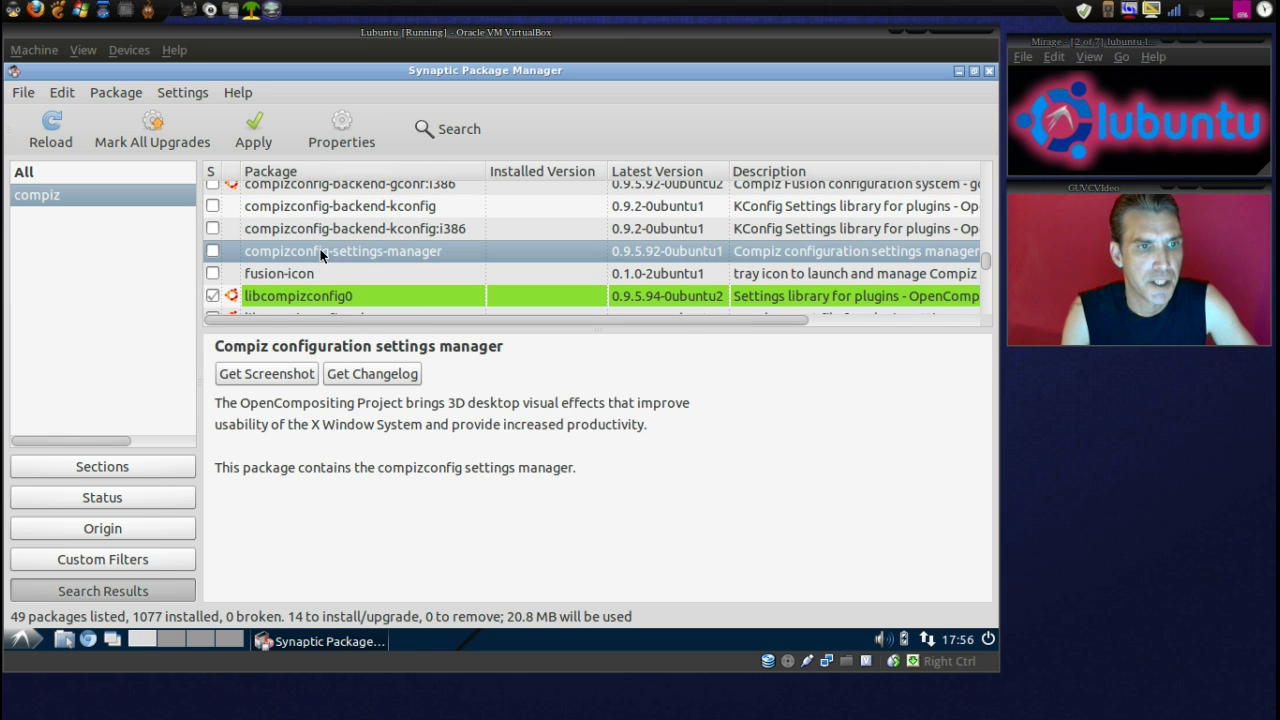
pyautogui.rightClick(320, 251)
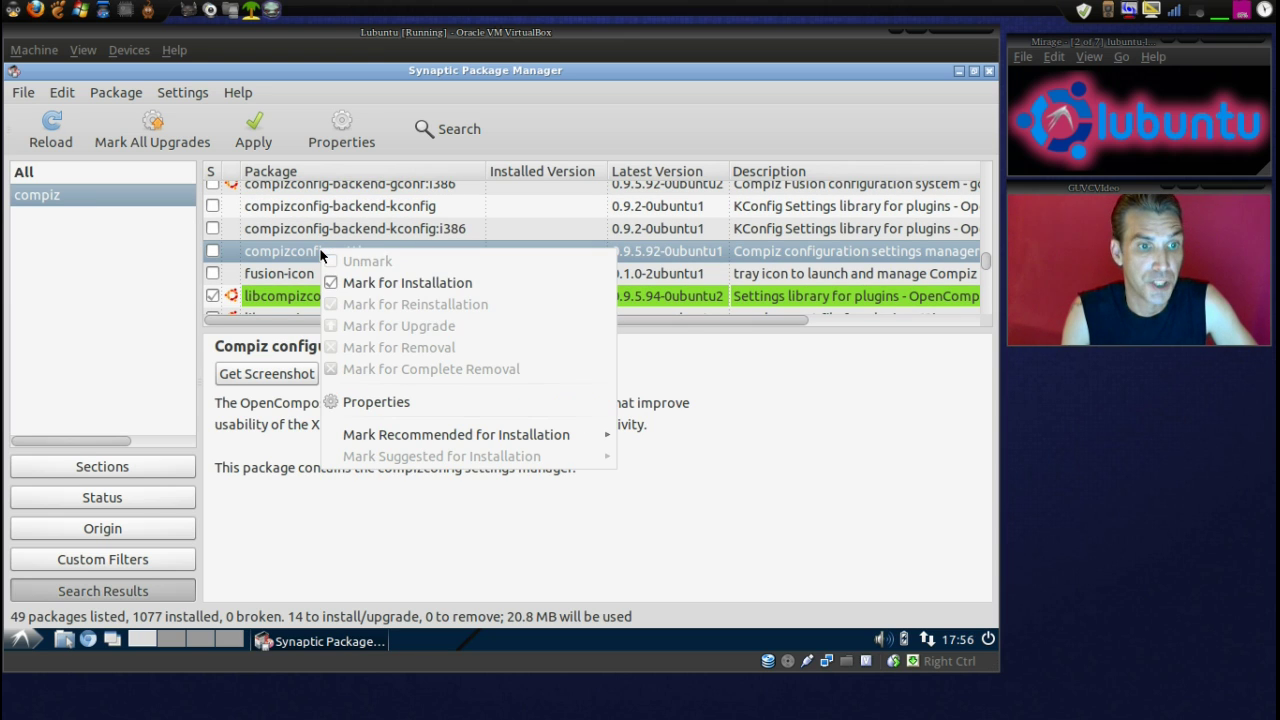
pyautogui.click(380, 279)
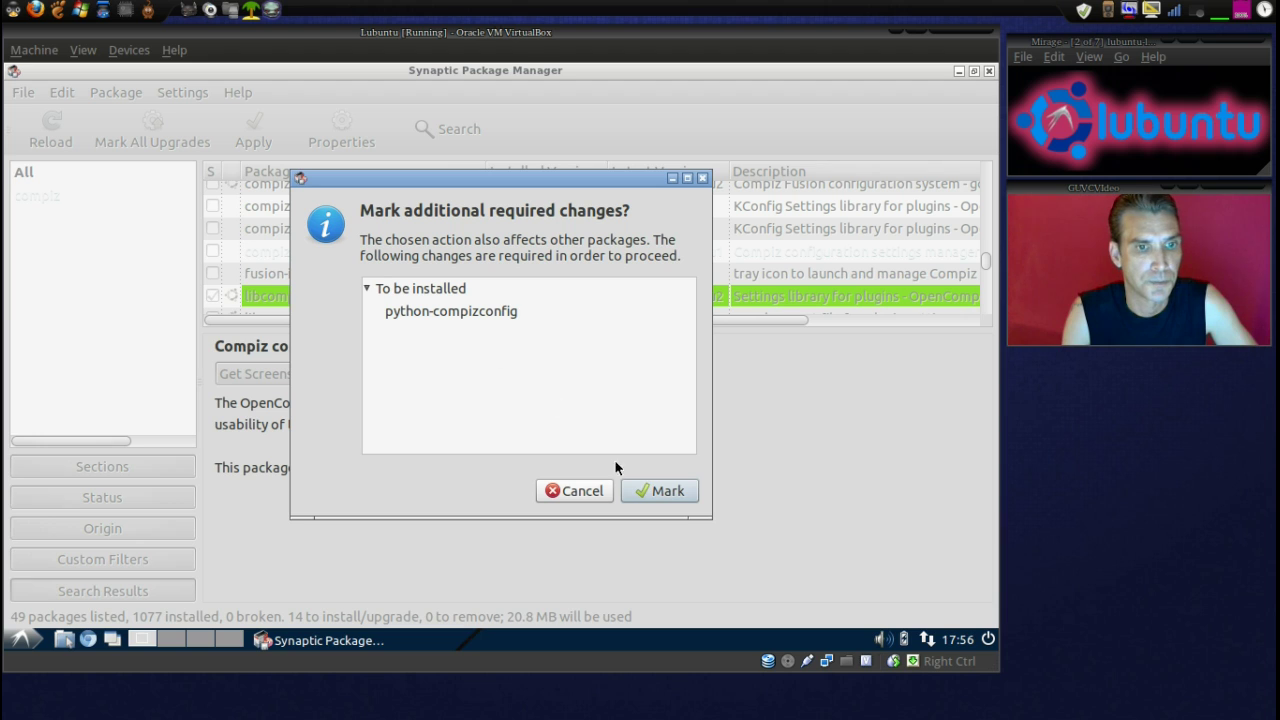
pyautogui.click(653, 496)
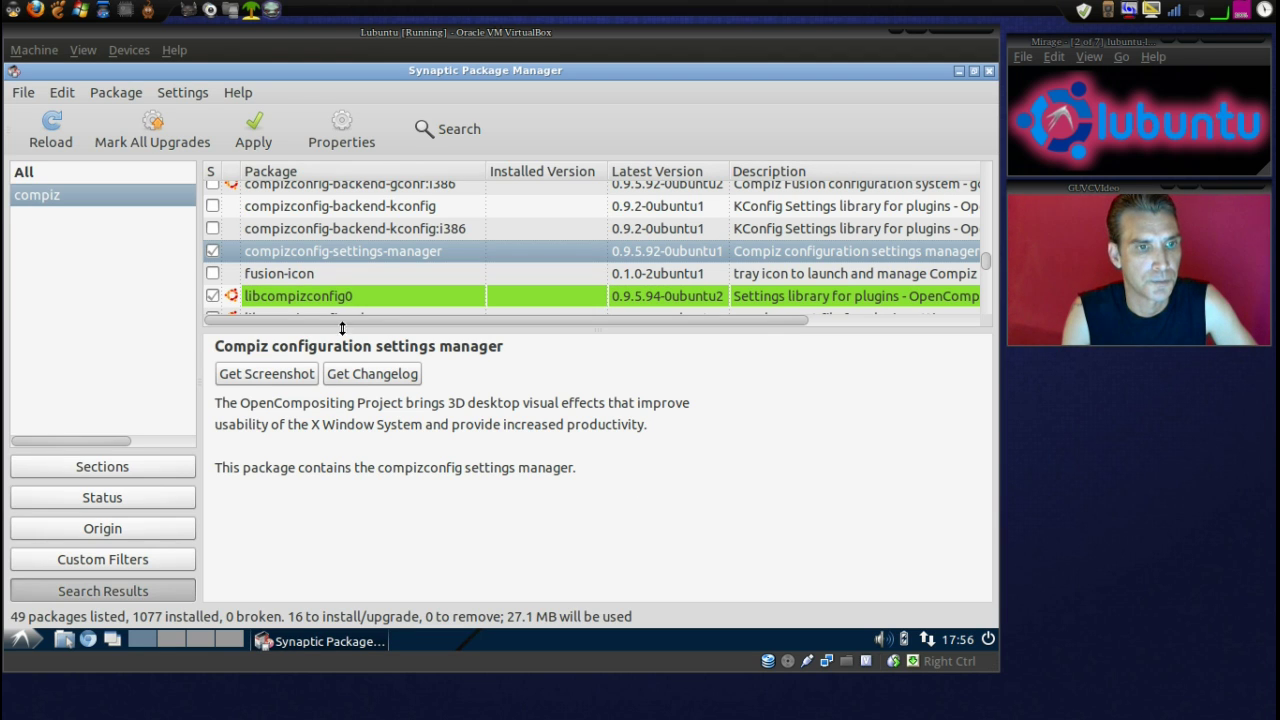
# Step: Mark the fusion-icon package for installation and review the rest of the compiz search results
pyautogui.rightClick(262, 273)
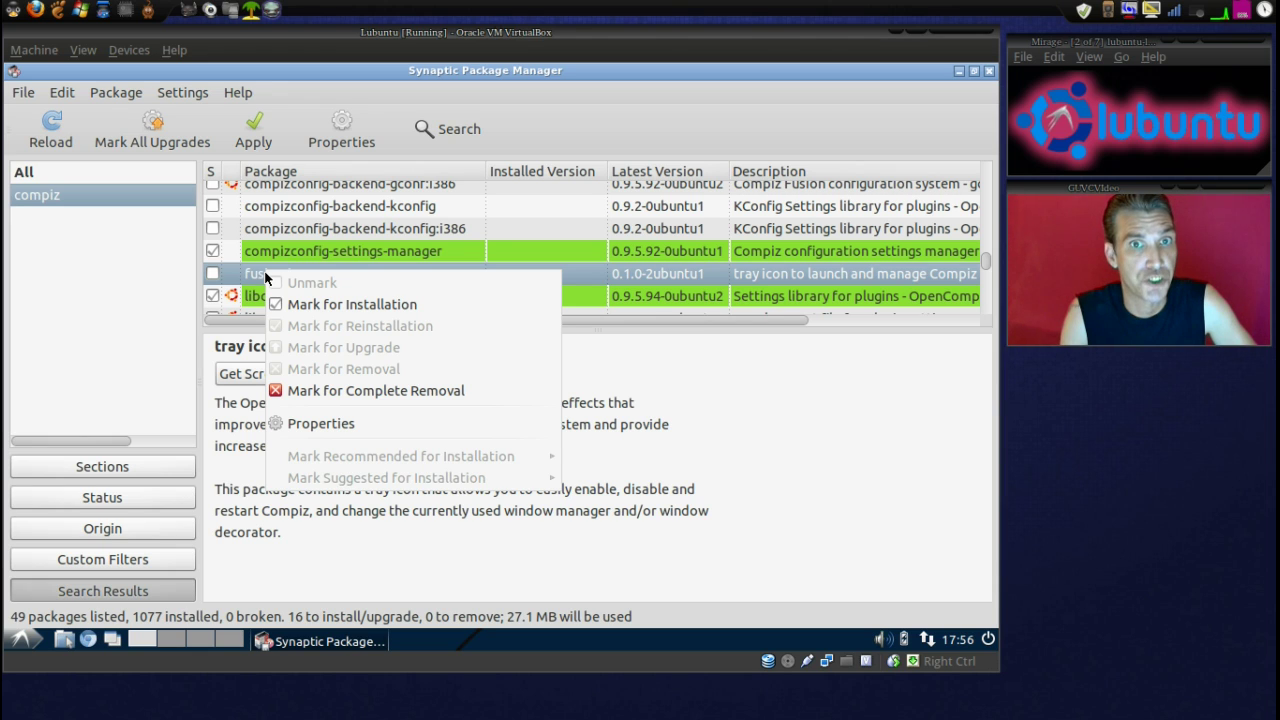
pyautogui.click(305, 305)
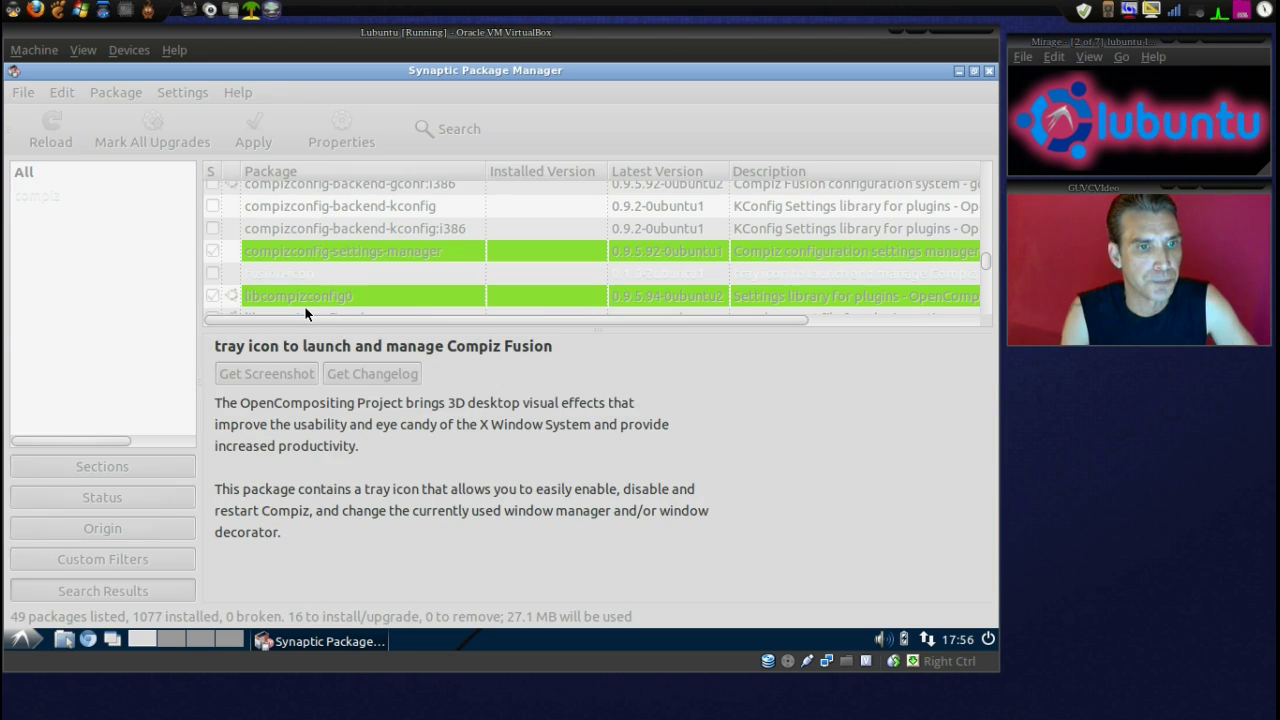
pyautogui.scroll(-2, 343, 249)
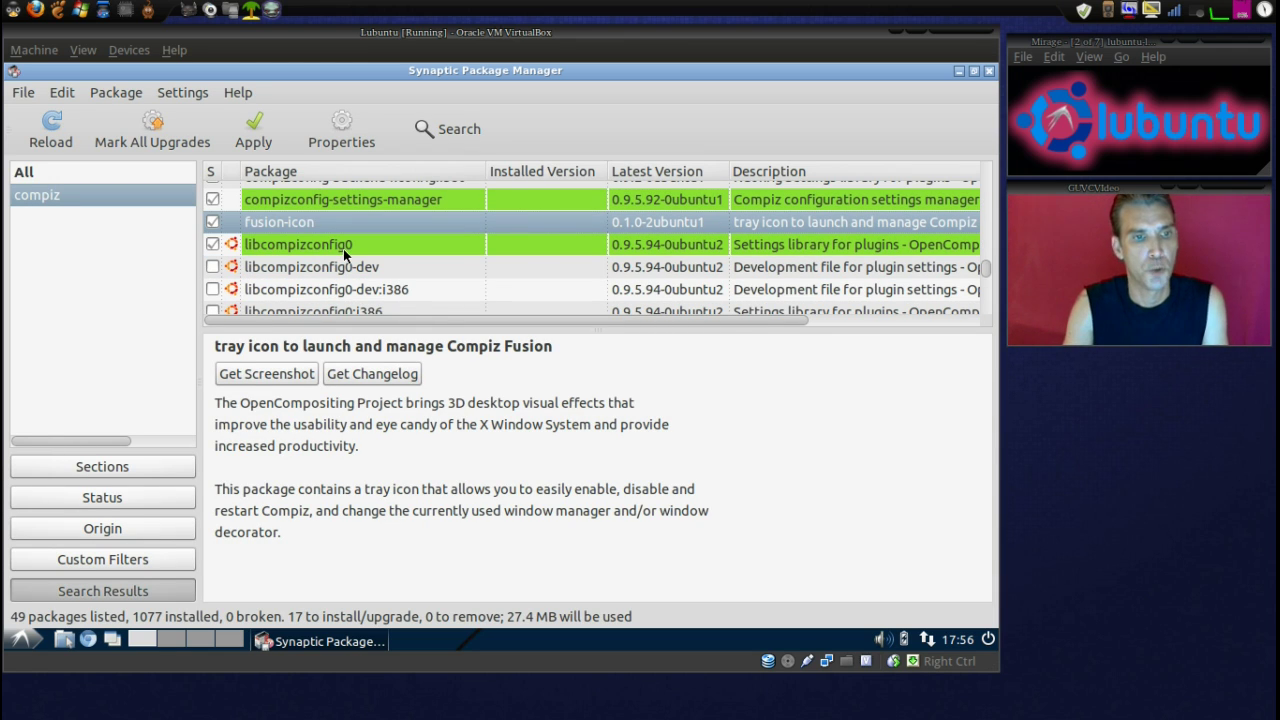
pyautogui.scroll(-3, 343, 254)
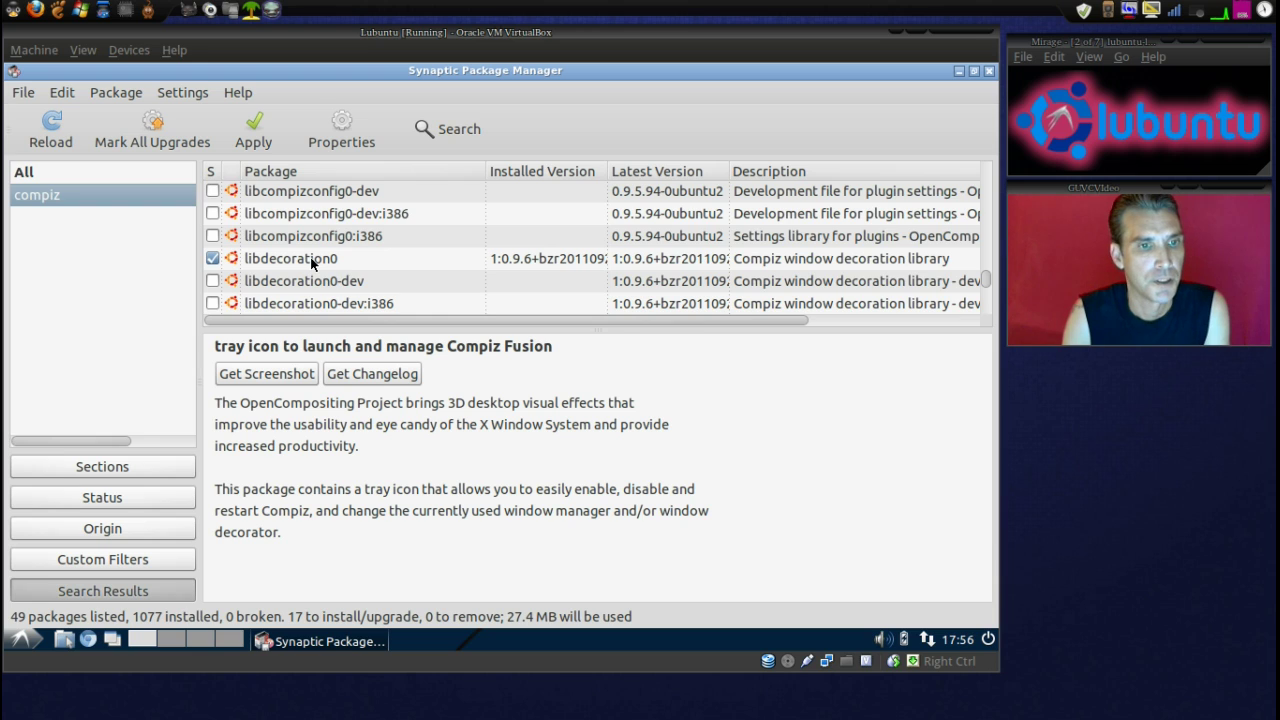
pyautogui.scroll(-3, 310, 257)
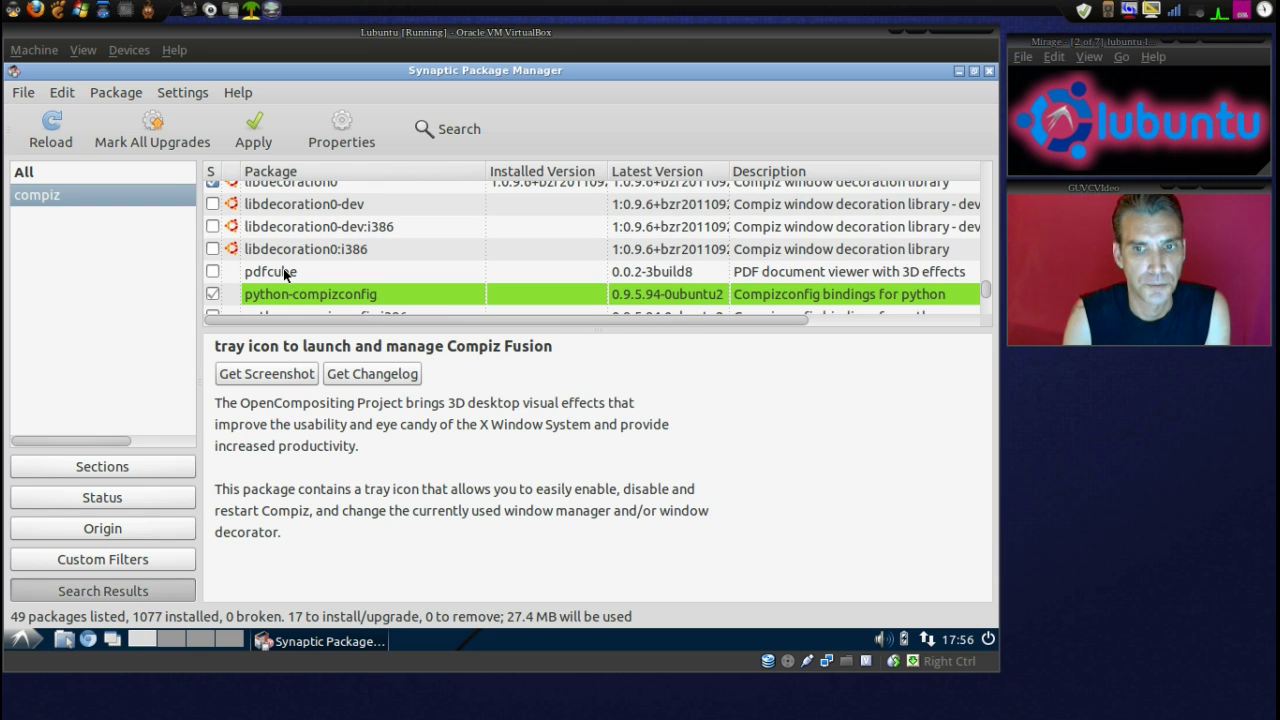
pyautogui.scroll(-2, 283, 268)
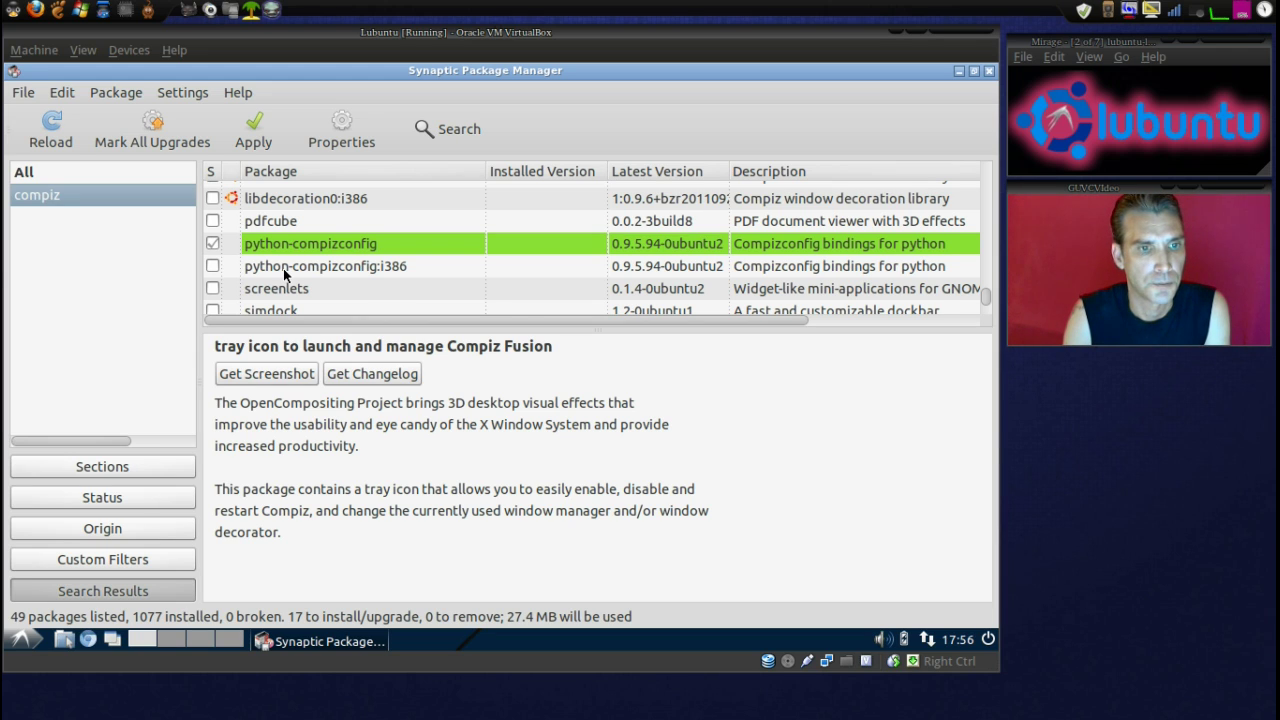
pyautogui.scroll(-2, 284, 272)
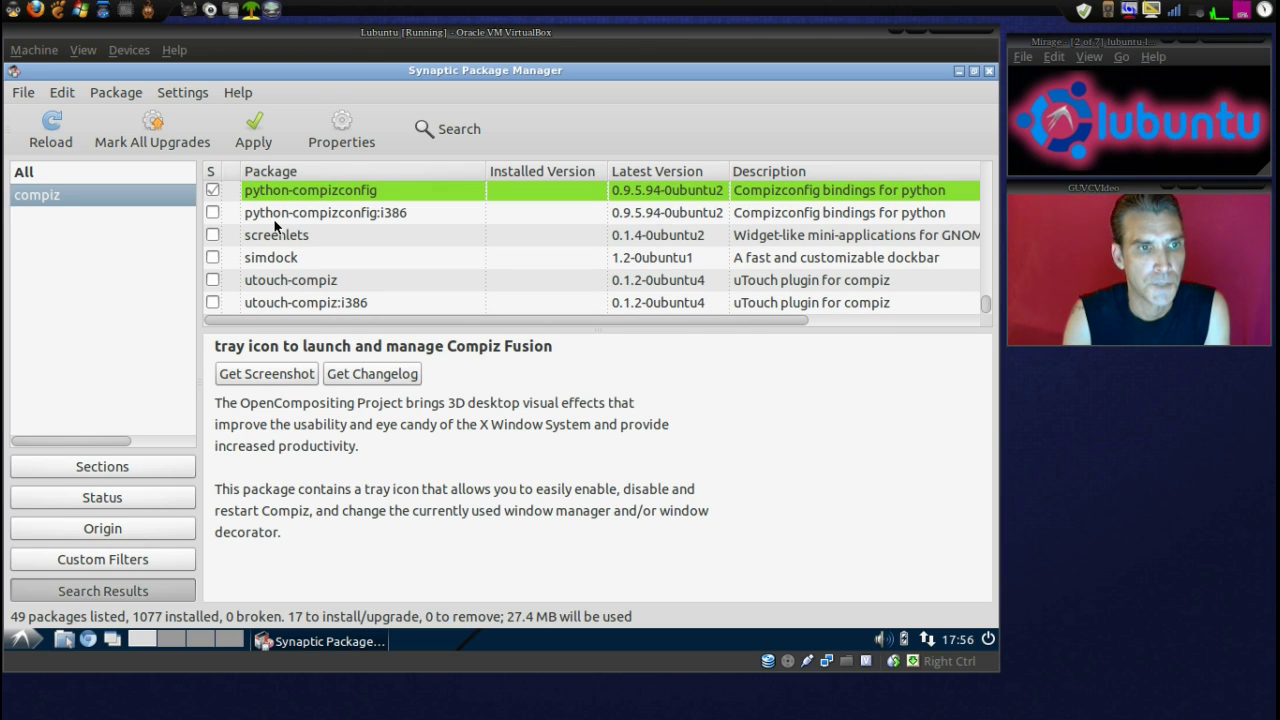
# Step: Apply all marked package changes, dismiss the completion notice, and close Synaptic Package Manager
pyautogui.click(254, 135)
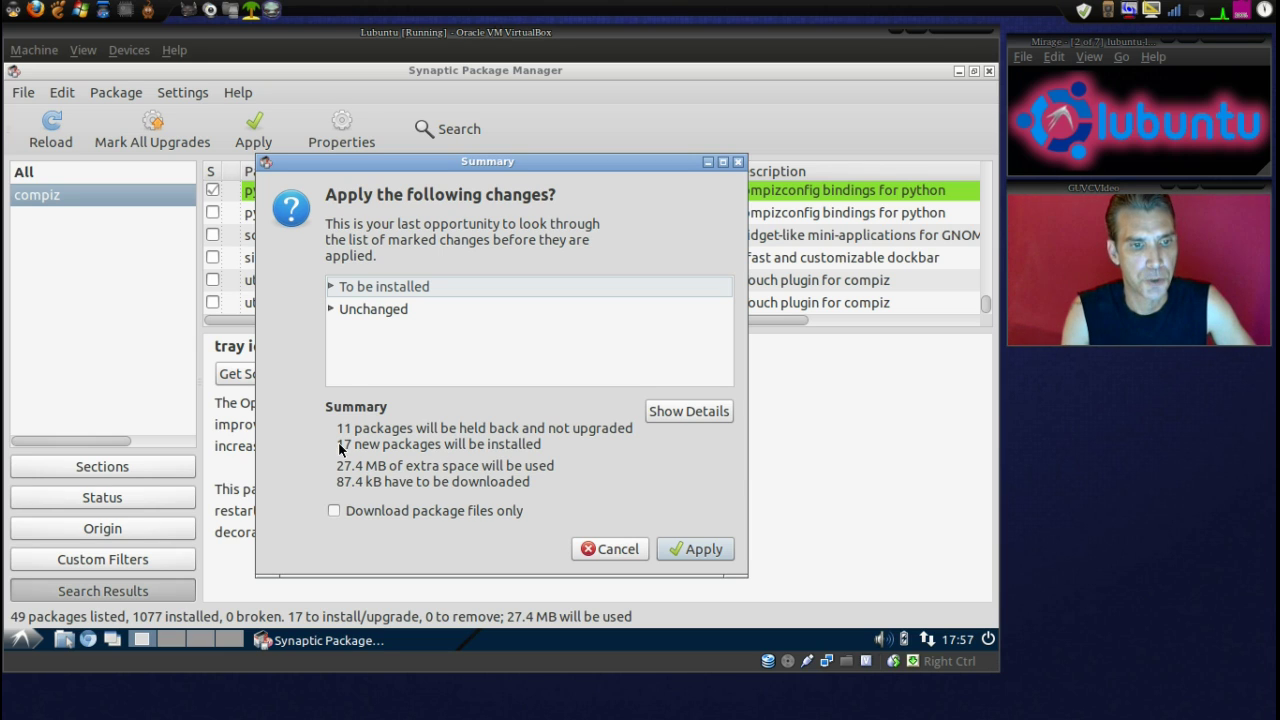
pyautogui.click(695, 549)
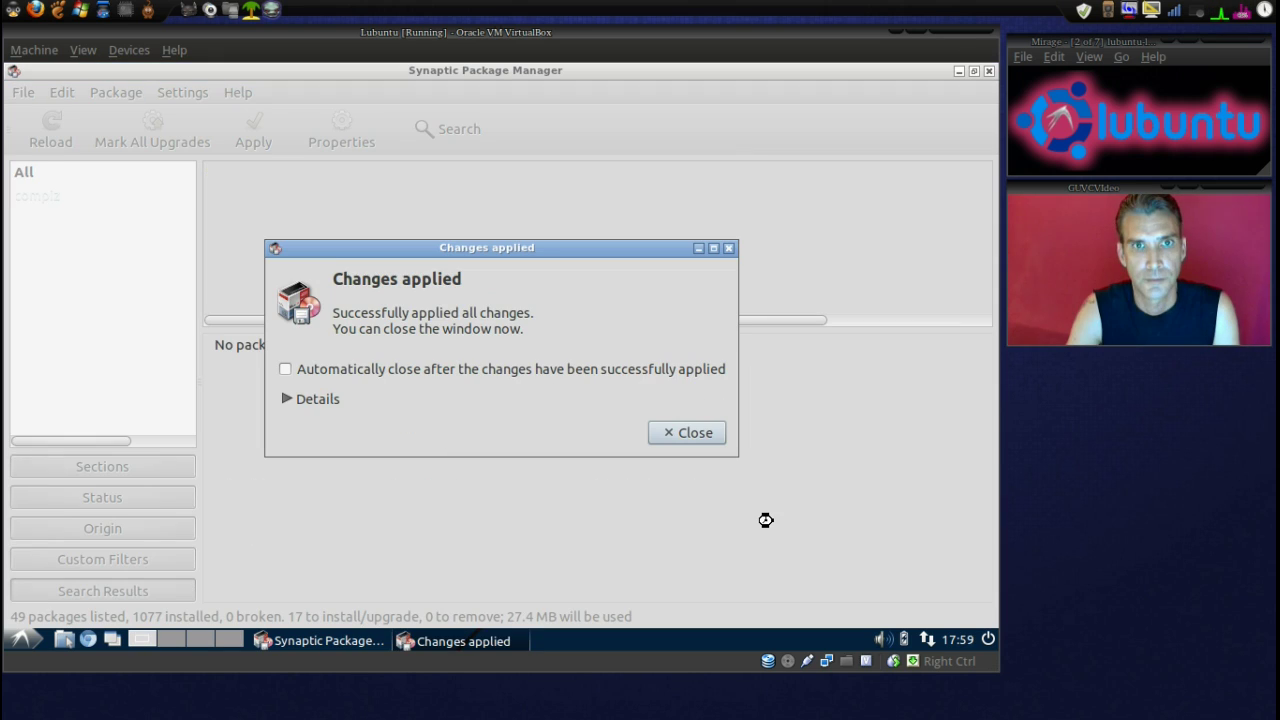
pyautogui.click(696, 433)
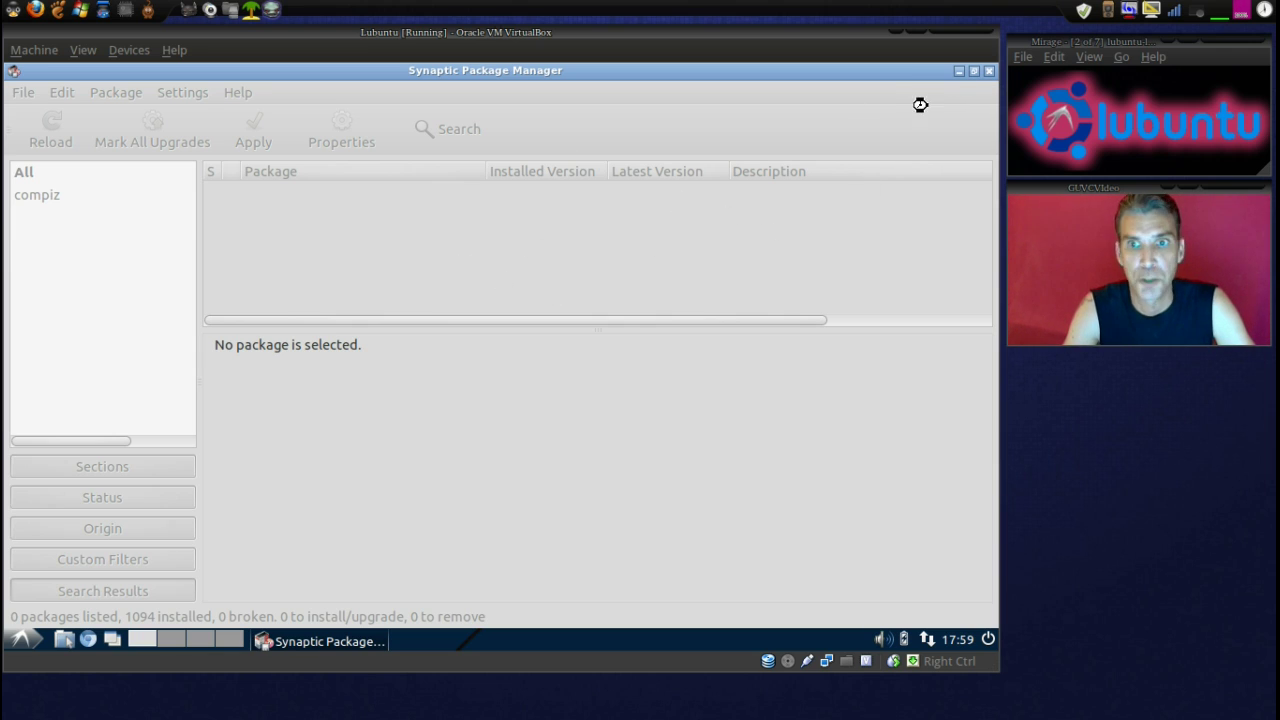
pyautogui.click(959, 71)
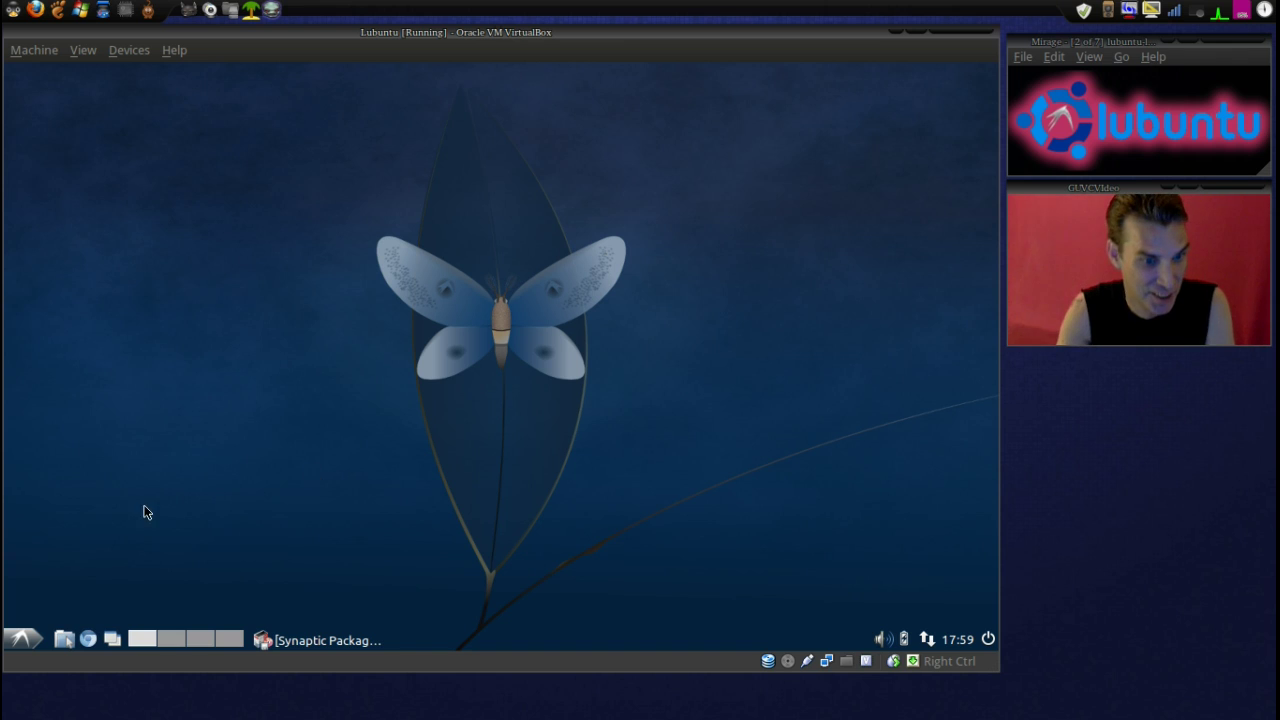
pyautogui.rightClick(309, 650)
pyautogui.click(315, 615)
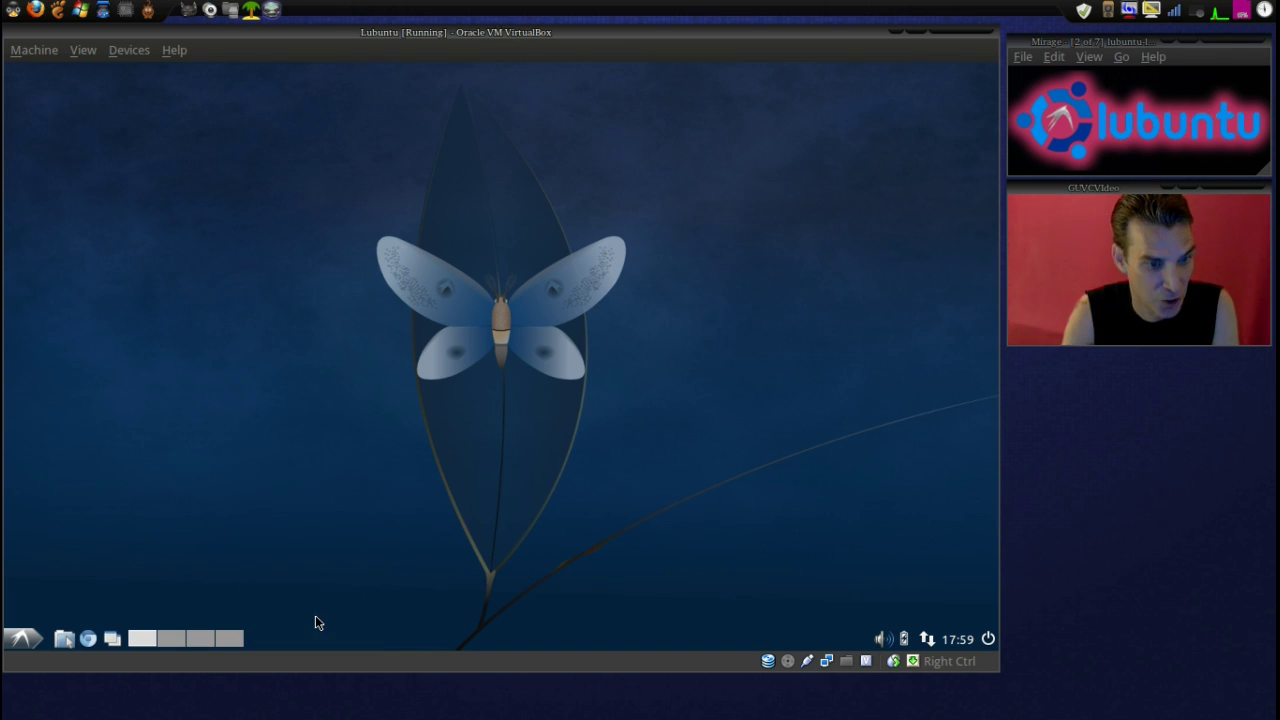
# Step: Launch Compiz Fusion Icon from the system tools applications
pyautogui.click(30, 637)
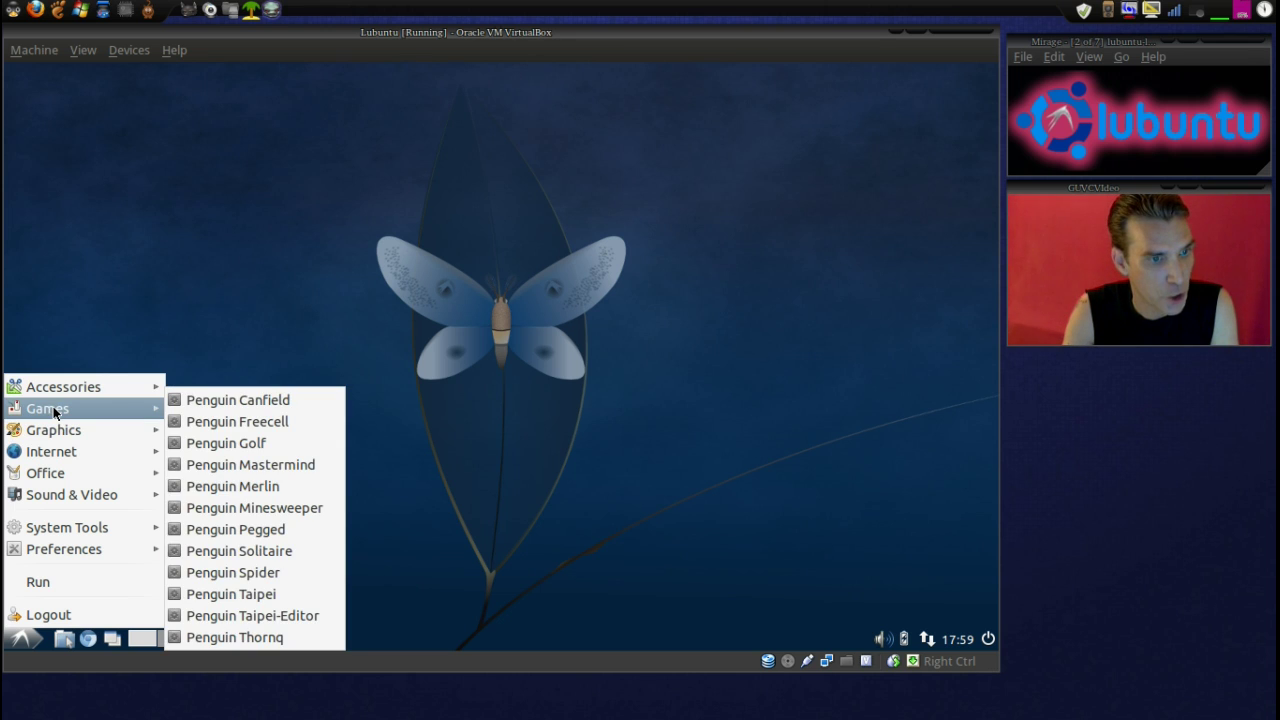
pyautogui.moveTo(68, 390)
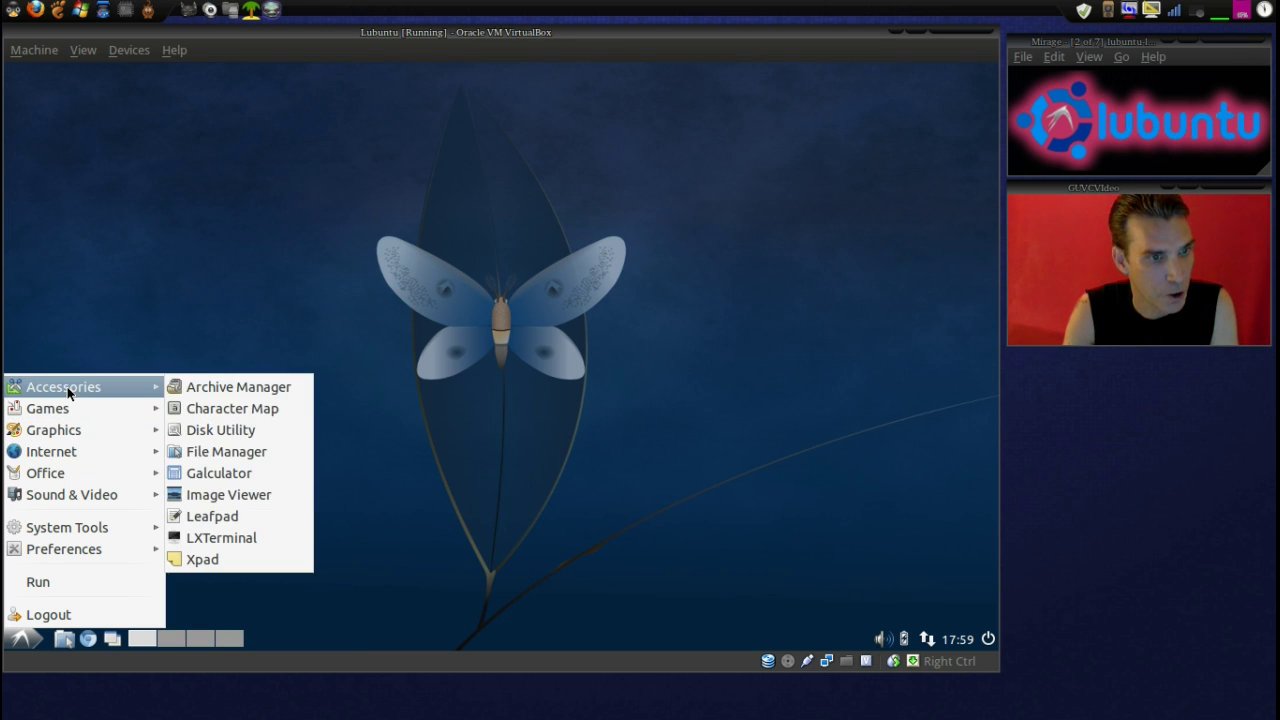
pyautogui.moveTo(84, 519)
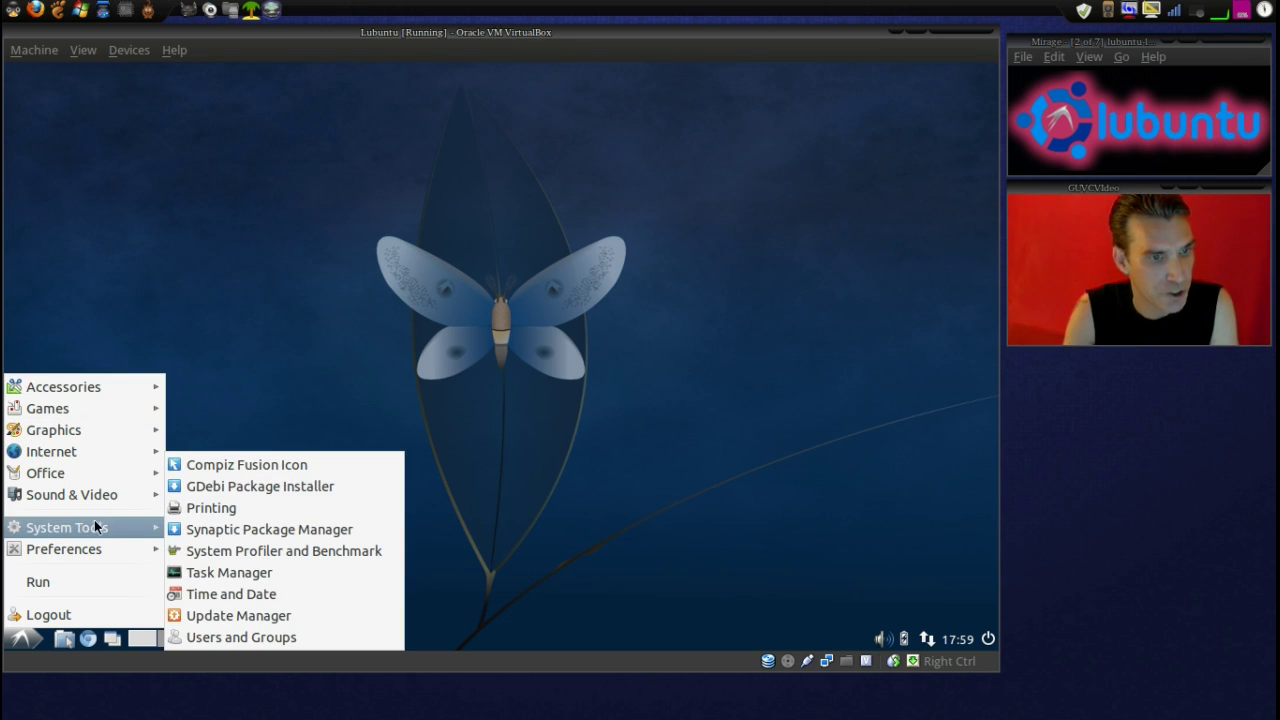
pyautogui.click(234, 467)
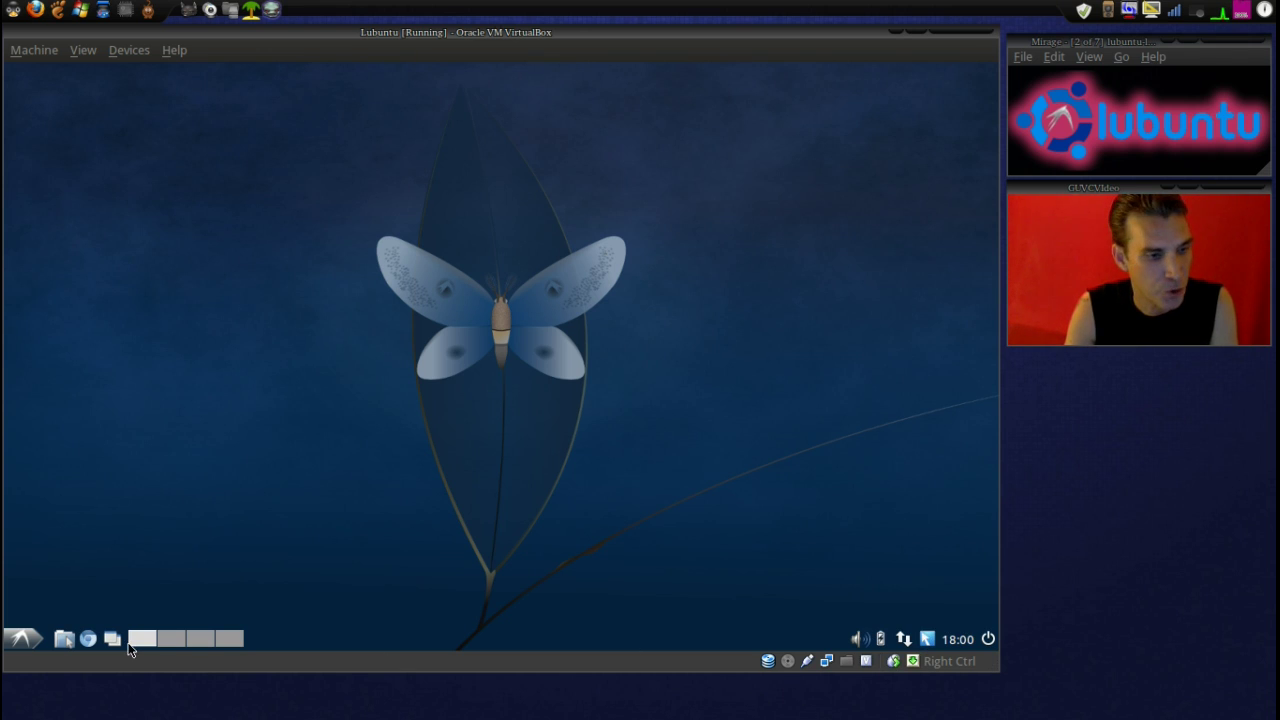
# Step: Open CompizConfig Settings Manager from the desktop's preferences
pyautogui.click(22, 640)
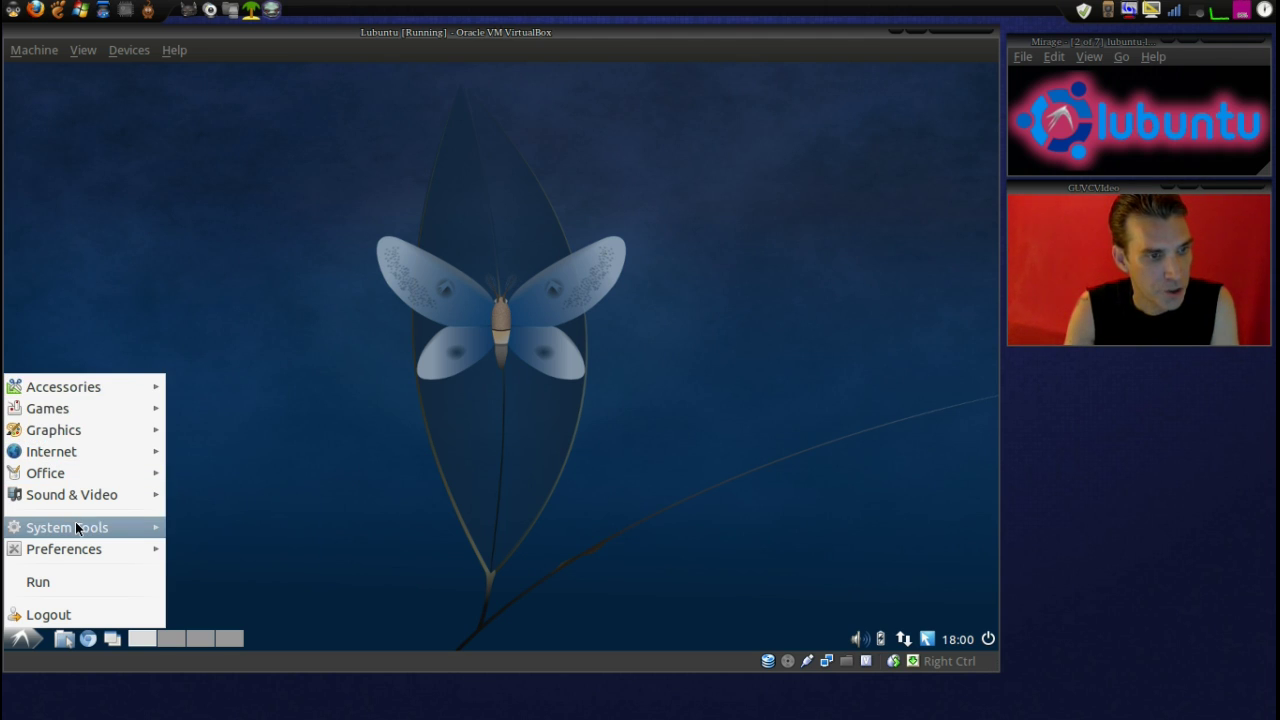
pyautogui.moveTo(76, 527)
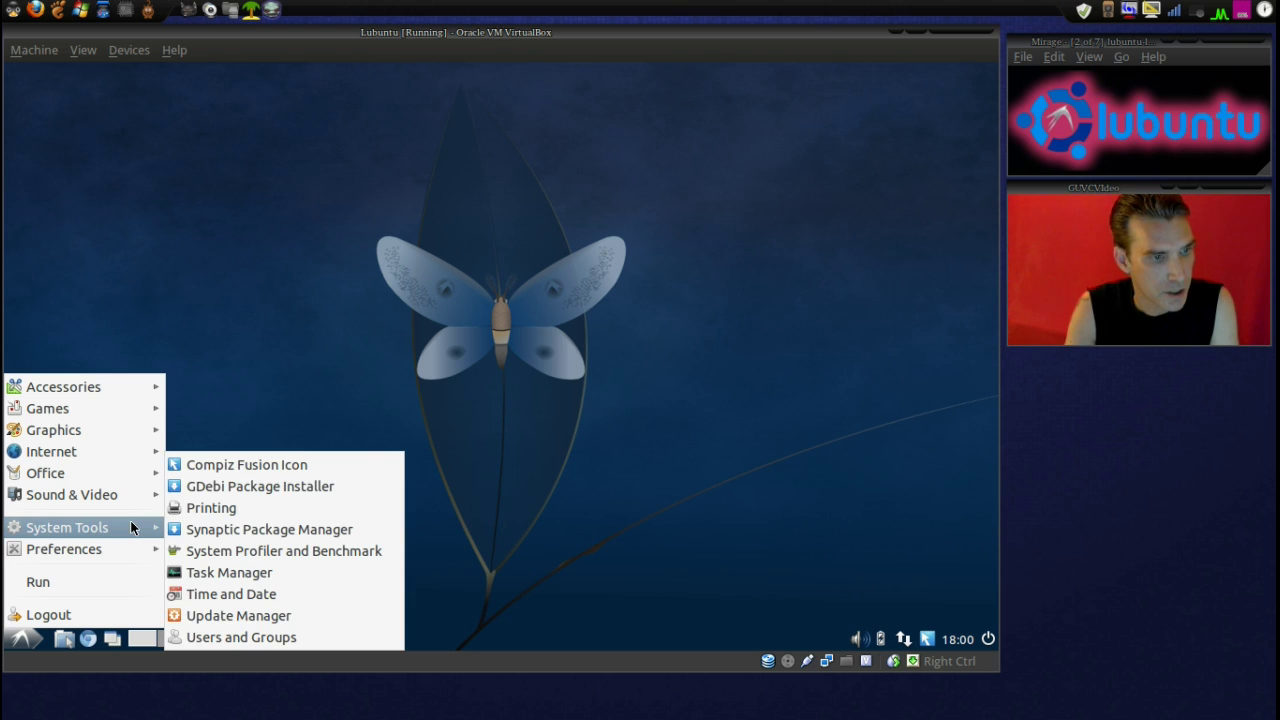
pyautogui.moveTo(126, 546)
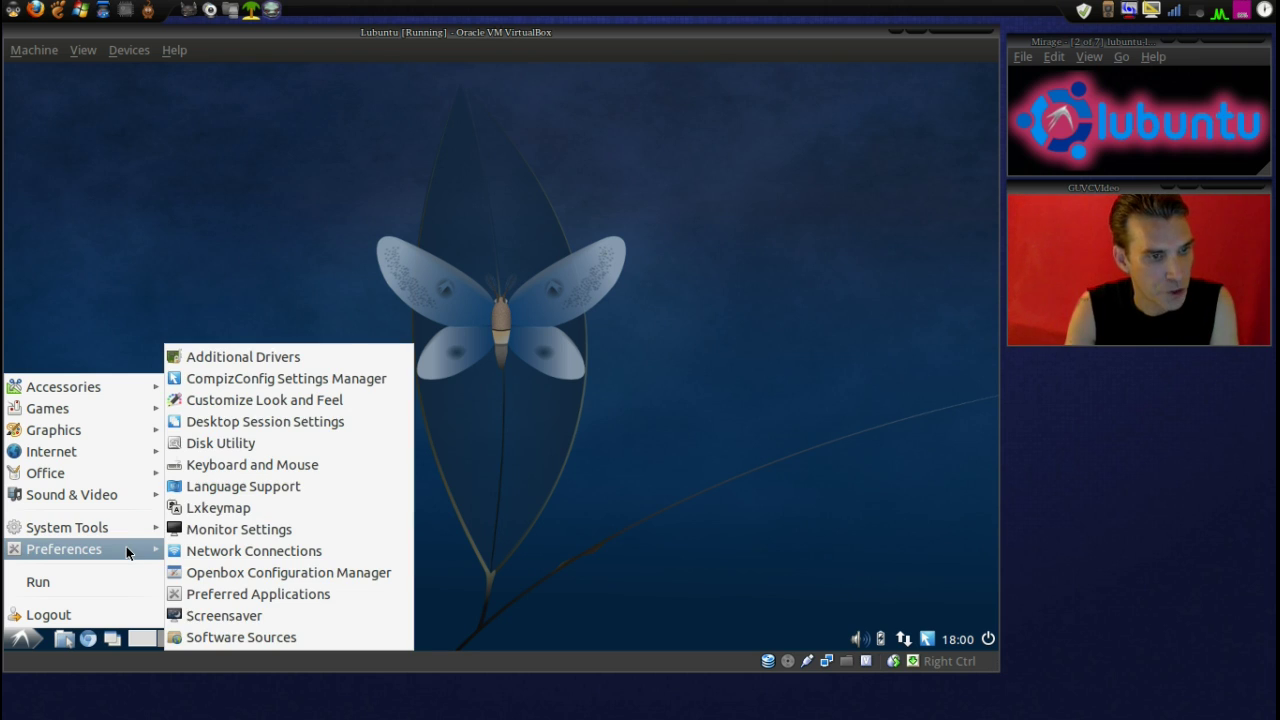
pyautogui.click(289, 380)
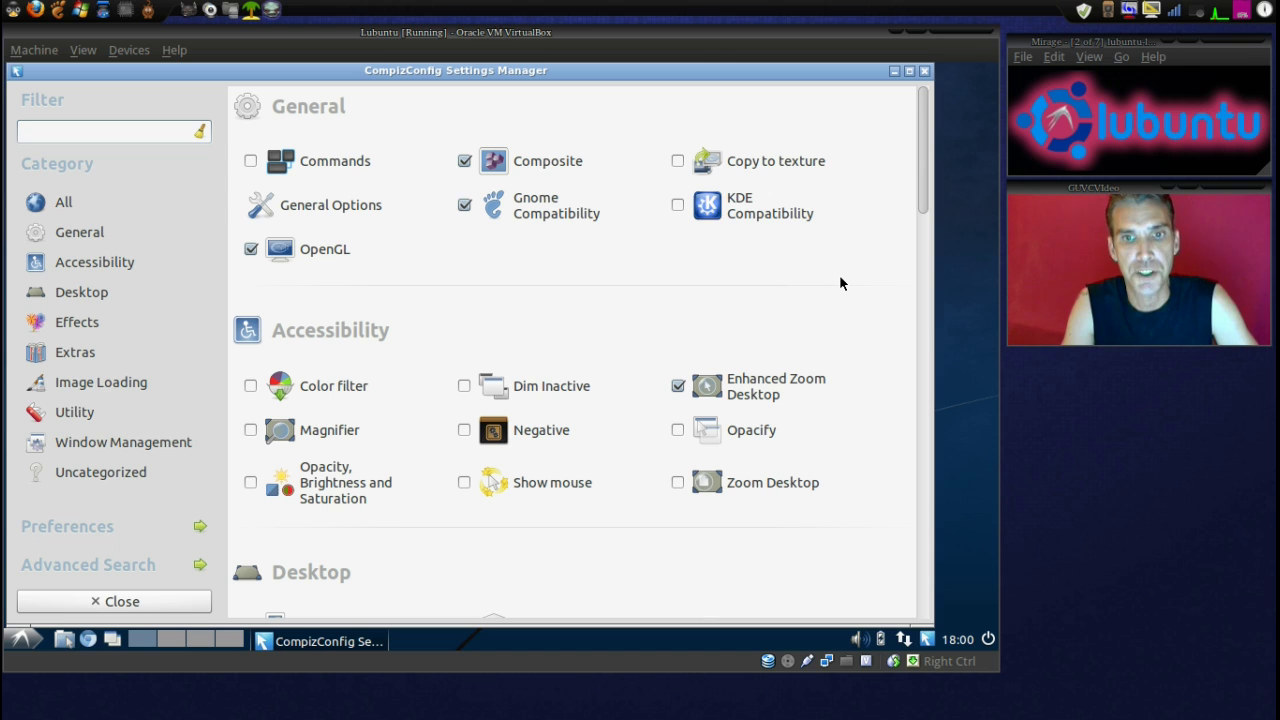
# Step: Review the available plugins in every CompizConfig category, from General through Uncategorized, and close the settings manager
pyautogui.scroll(-2, 839, 274)
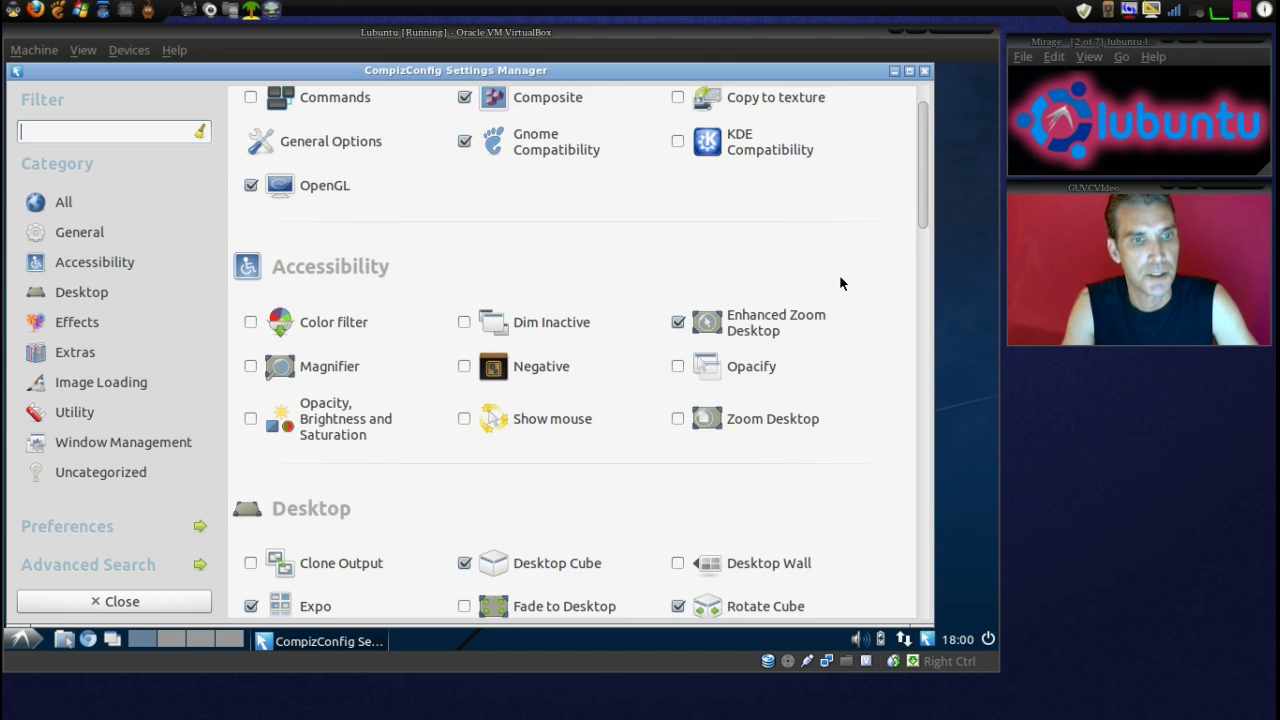
pyautogui.scroll(2, 839, 274)
pyautogui.scroll(-4, 839, 280)
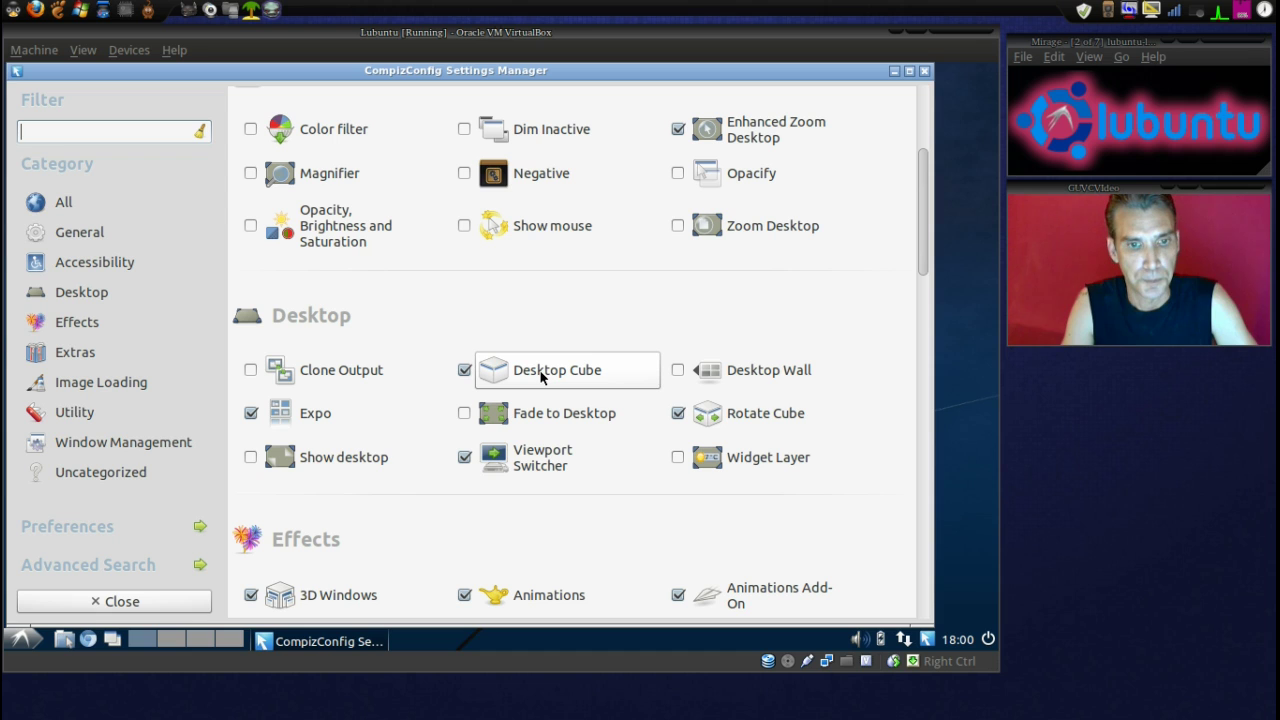
pyautogui.scroll(-4, 556, 460)
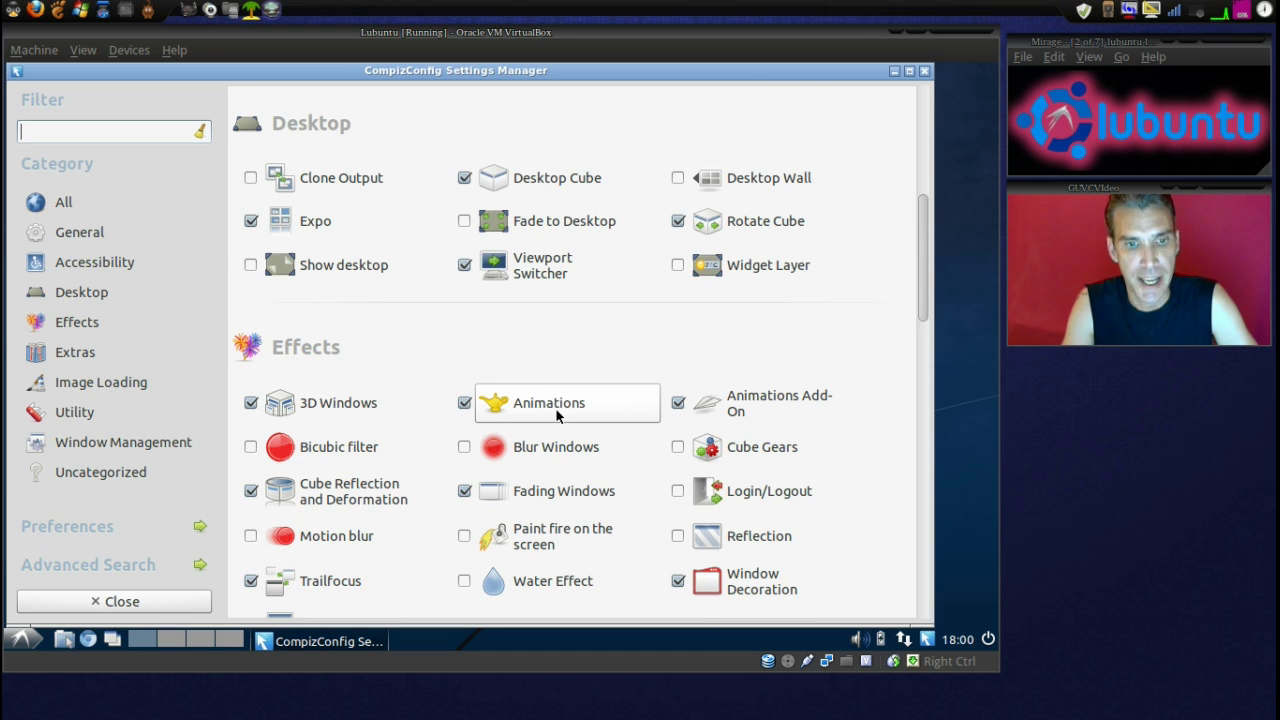
pyautogui.scroll(-1, 677, 428)
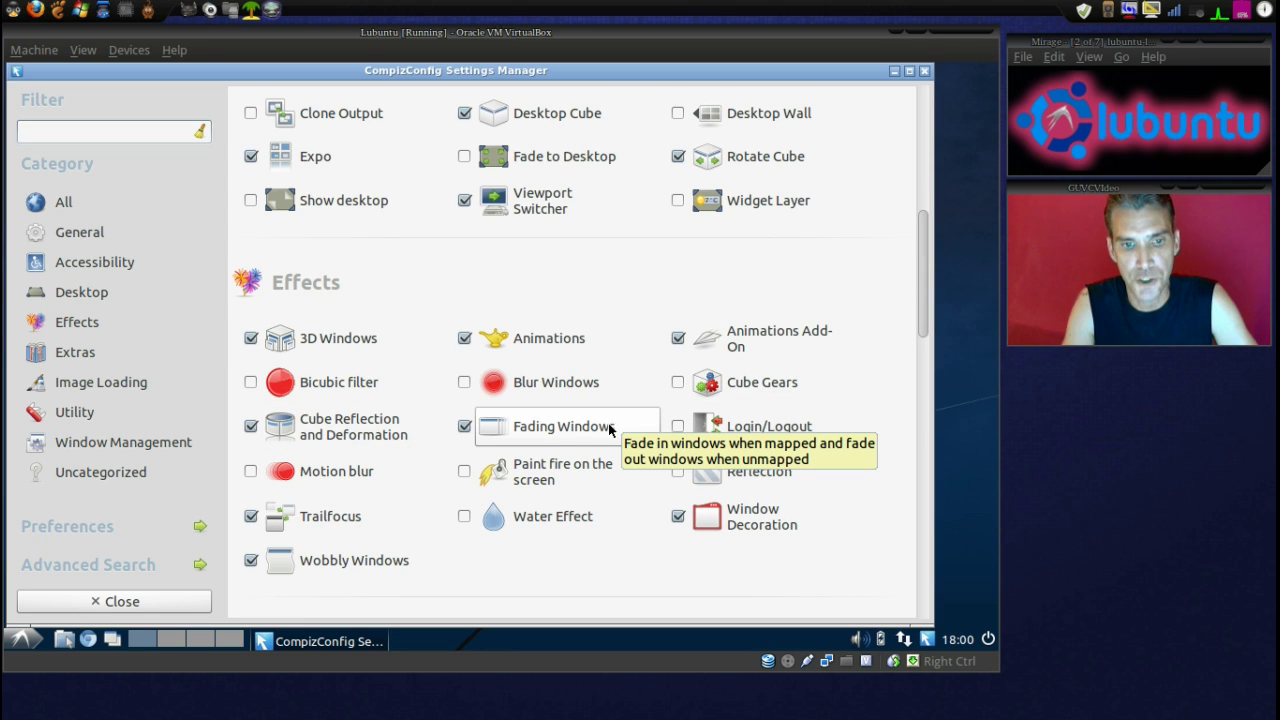
pyautogui.scroll(-1, 588, 433)
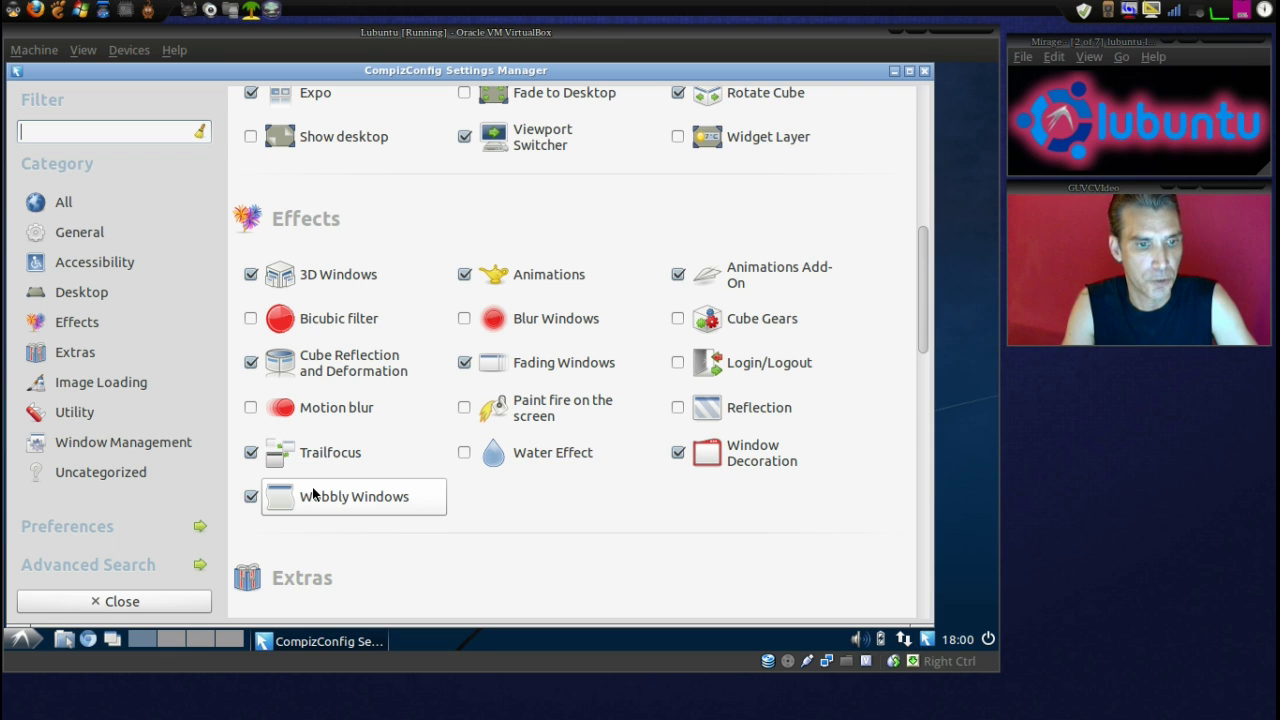
pyautogui.scroll(-8, 595, 525)
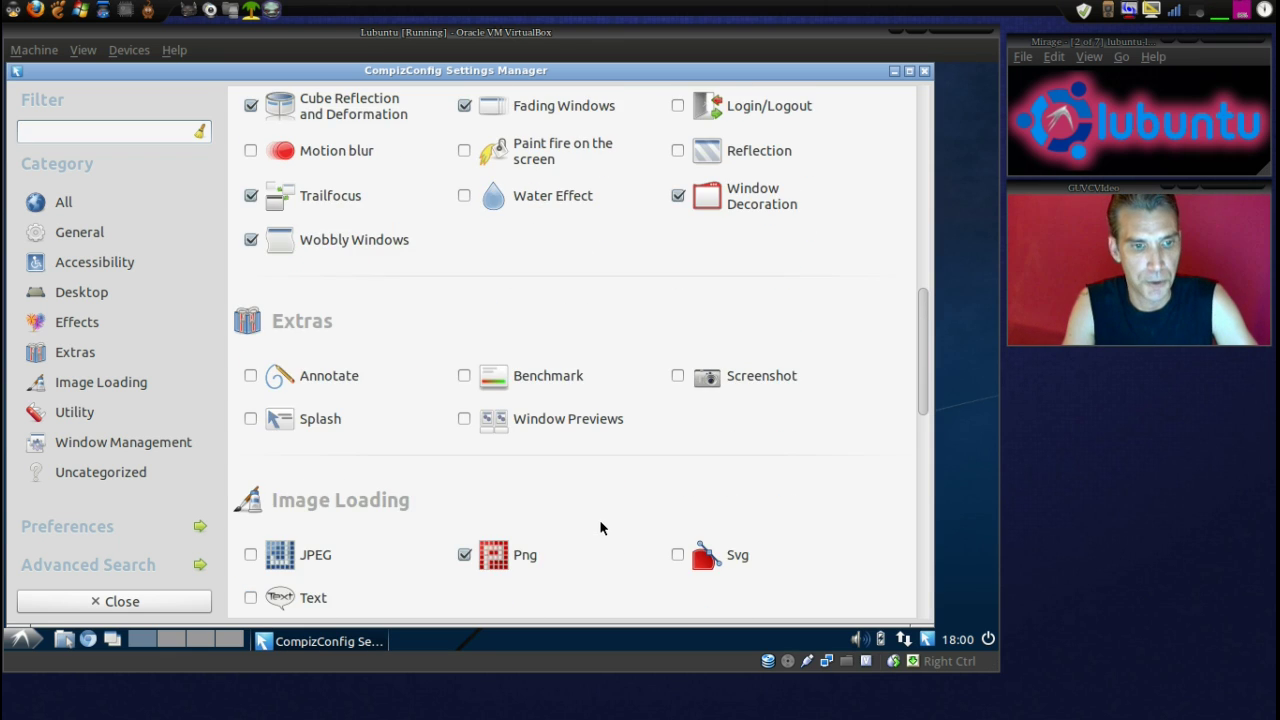
pyautogui.scroll(-2, 600, 527)
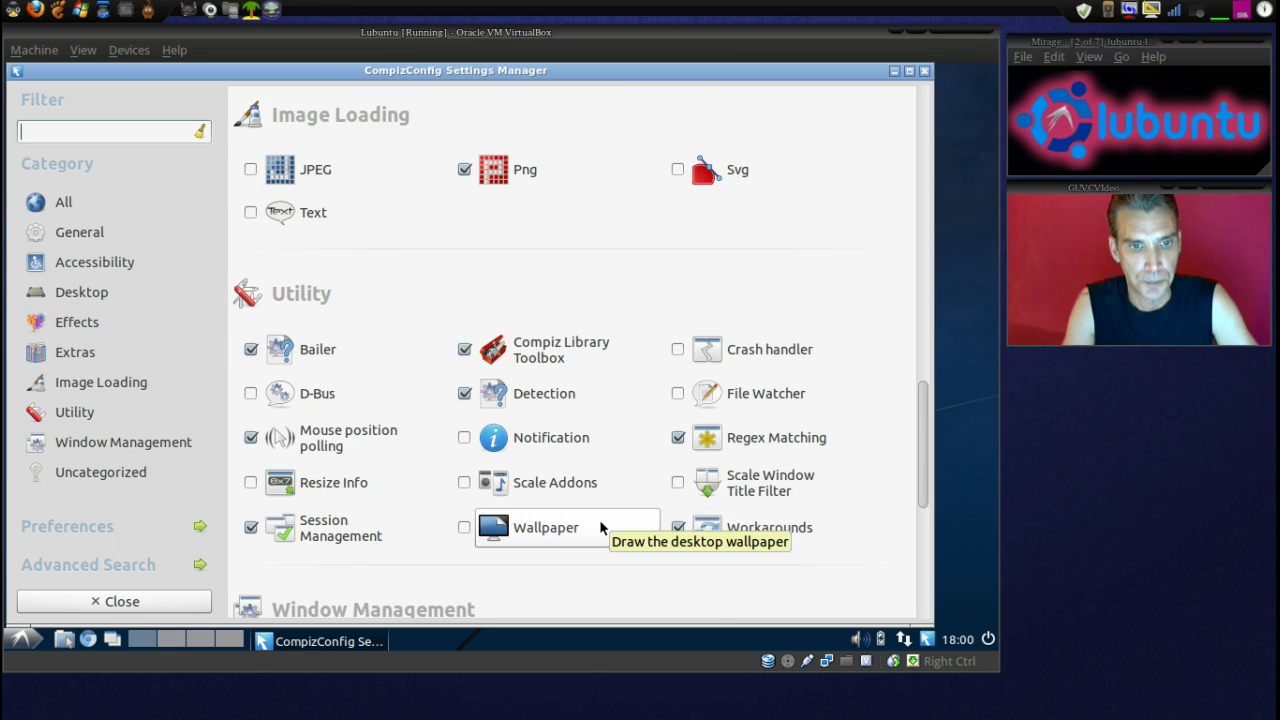
pyautogui.scroll(-5, 600, 527)
pyautogui.scroll(-2, 600, 527)
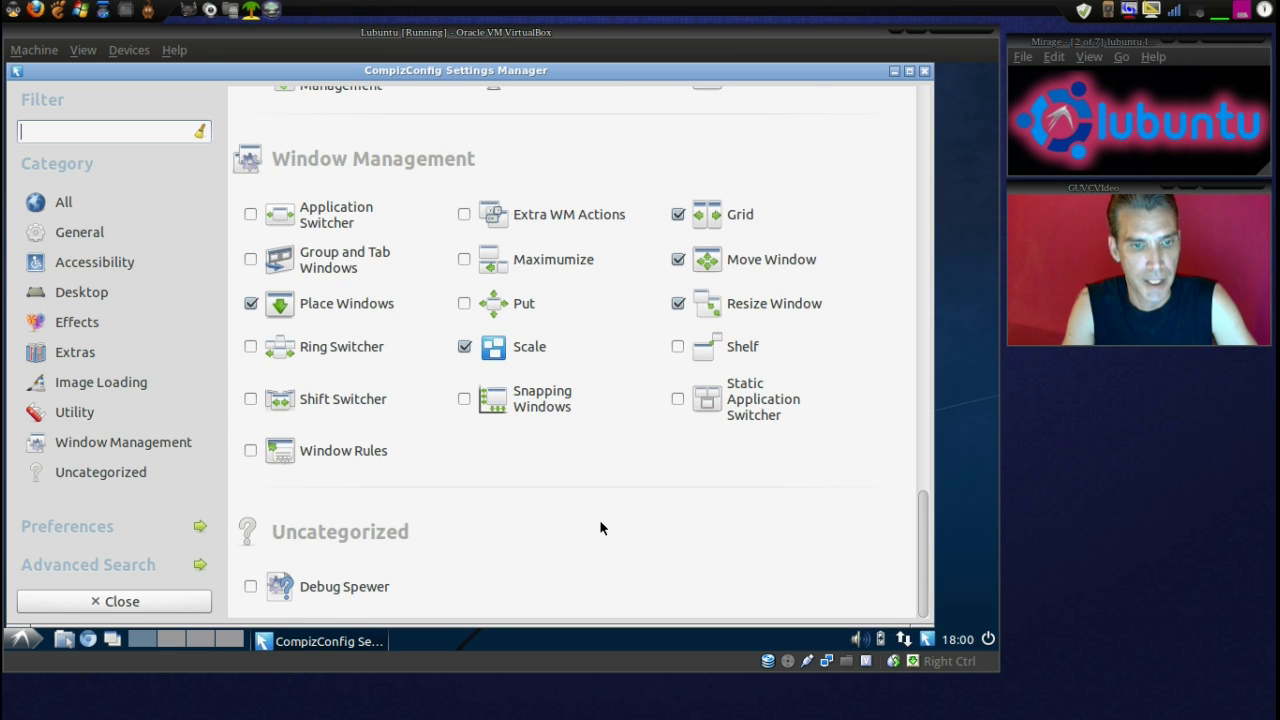
pyautogui.scroll(14, 600, 527)
pyautogui.scroll(20, 600, 527)
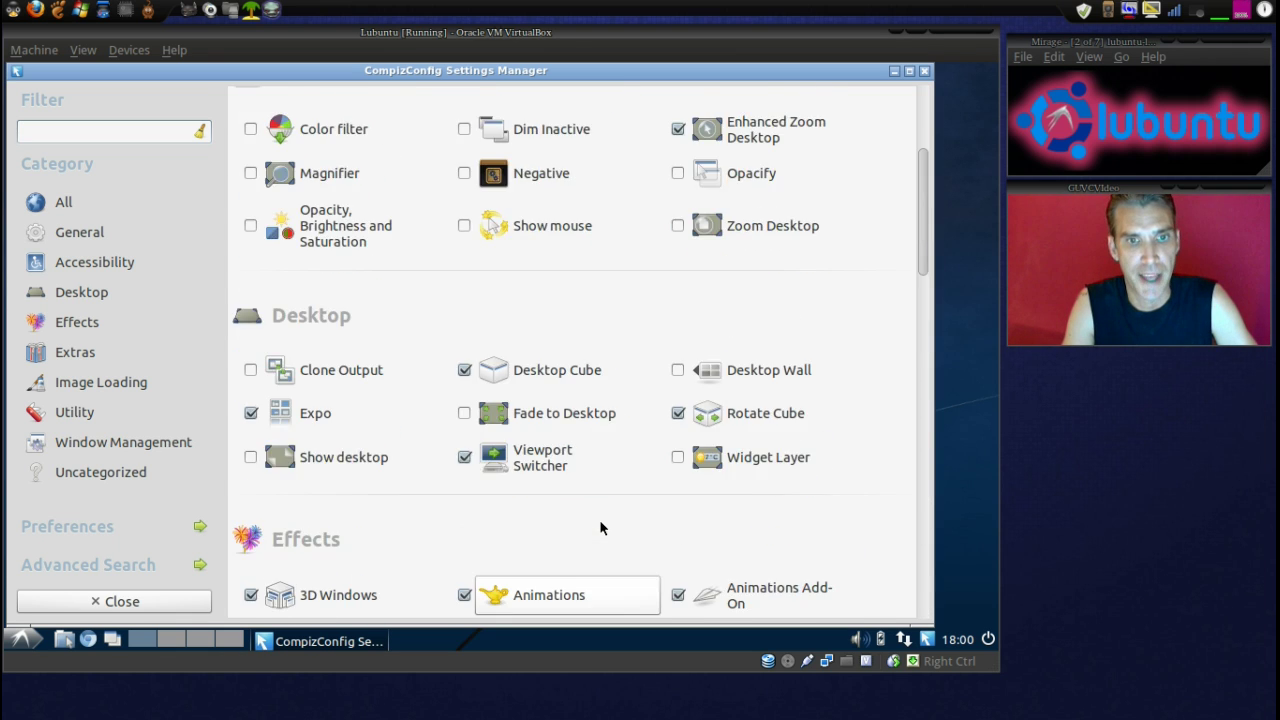
pyautogui.click(925, 73)
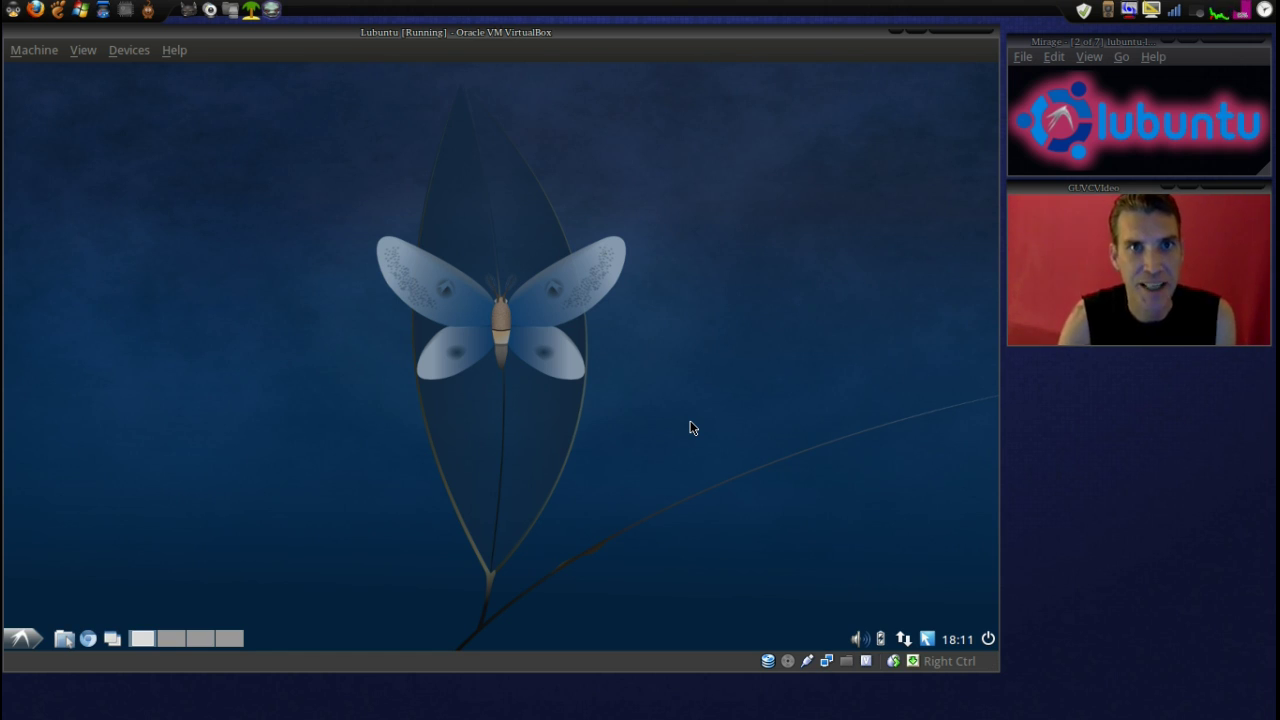
# Step: Launch Synaptic Package Manager from the system tools applications and authenticate with the account password
pyautogui.click(22, 639)
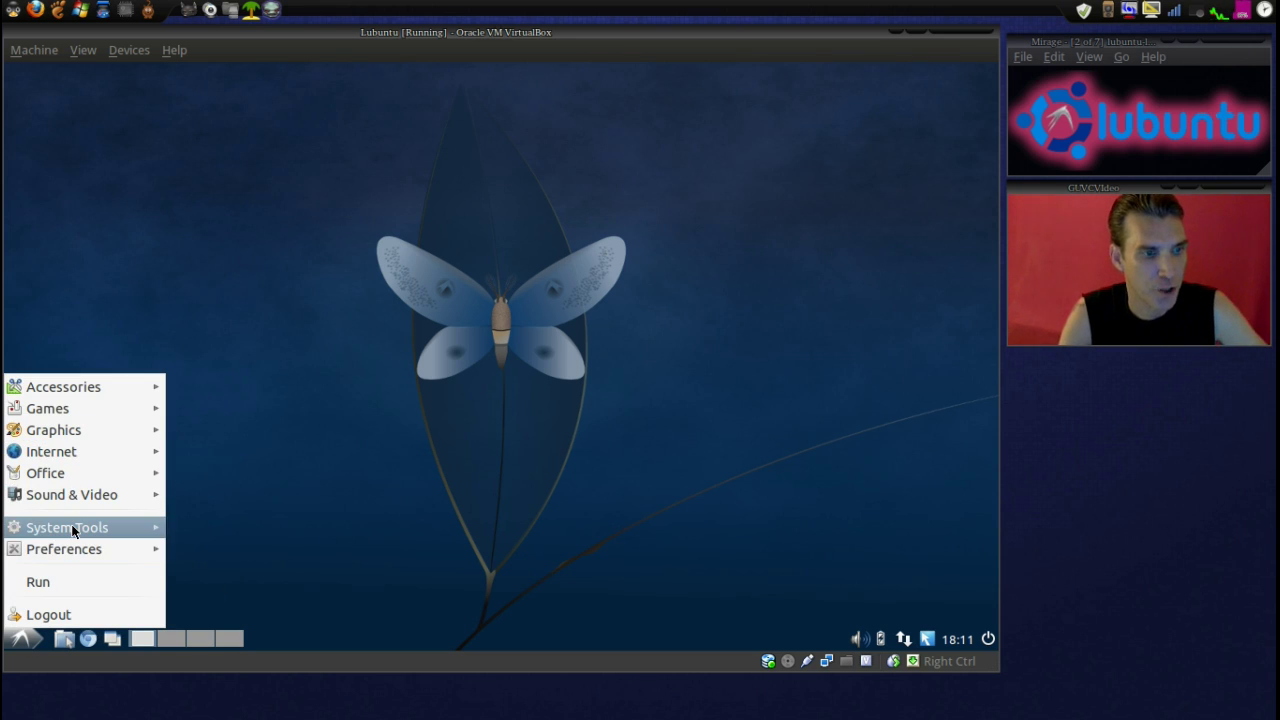
pyautogui.moveTo(72, 530)
pyautogui.click(272, 530)
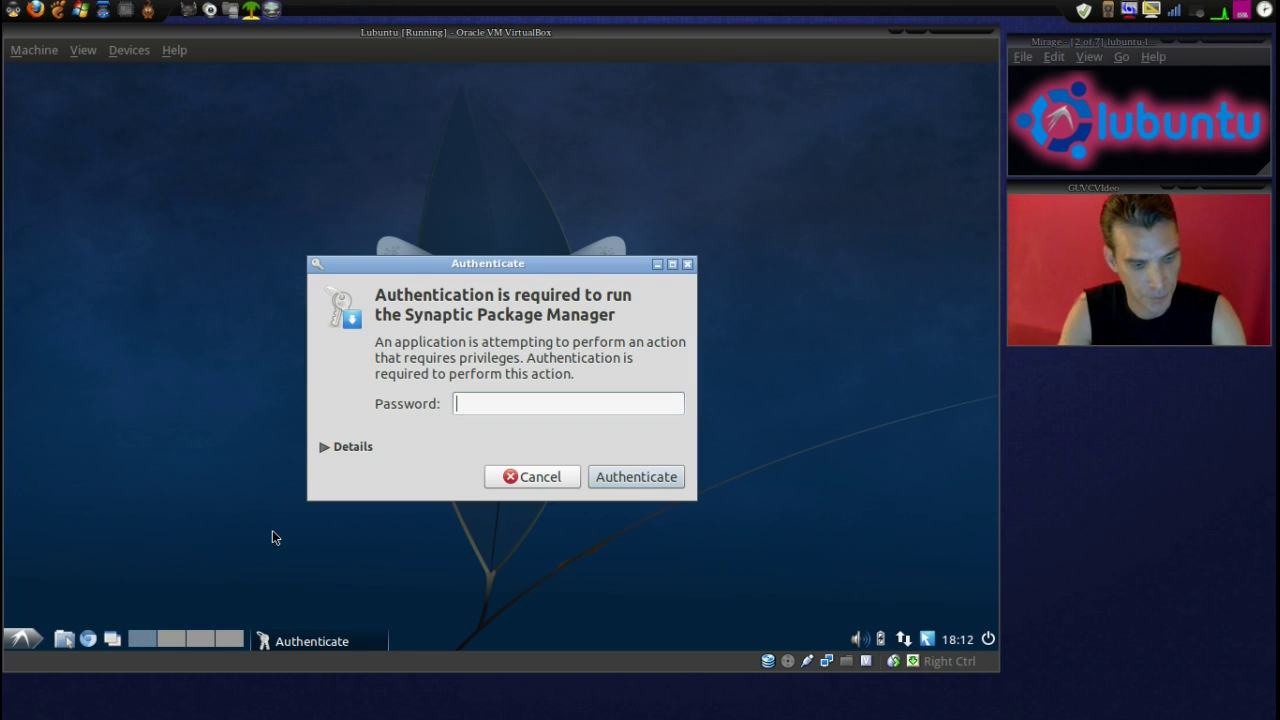
pyautogui.write('********')
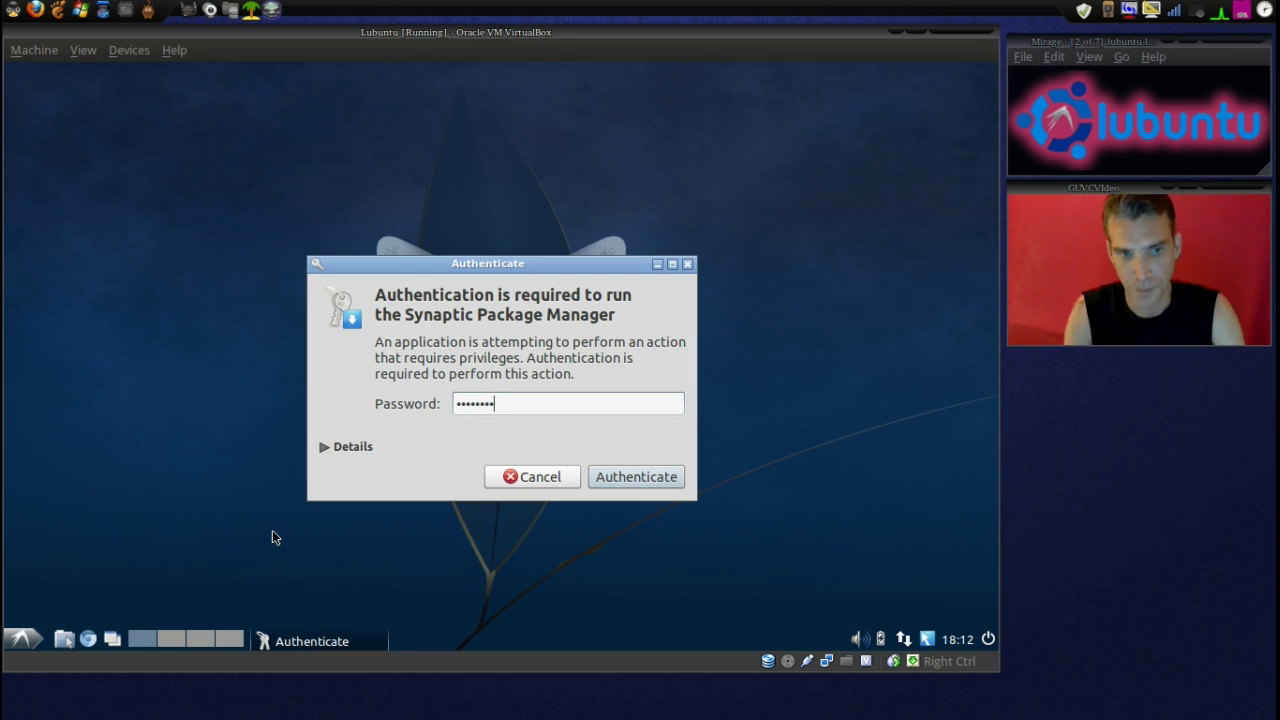
pyautogui.press('Return')
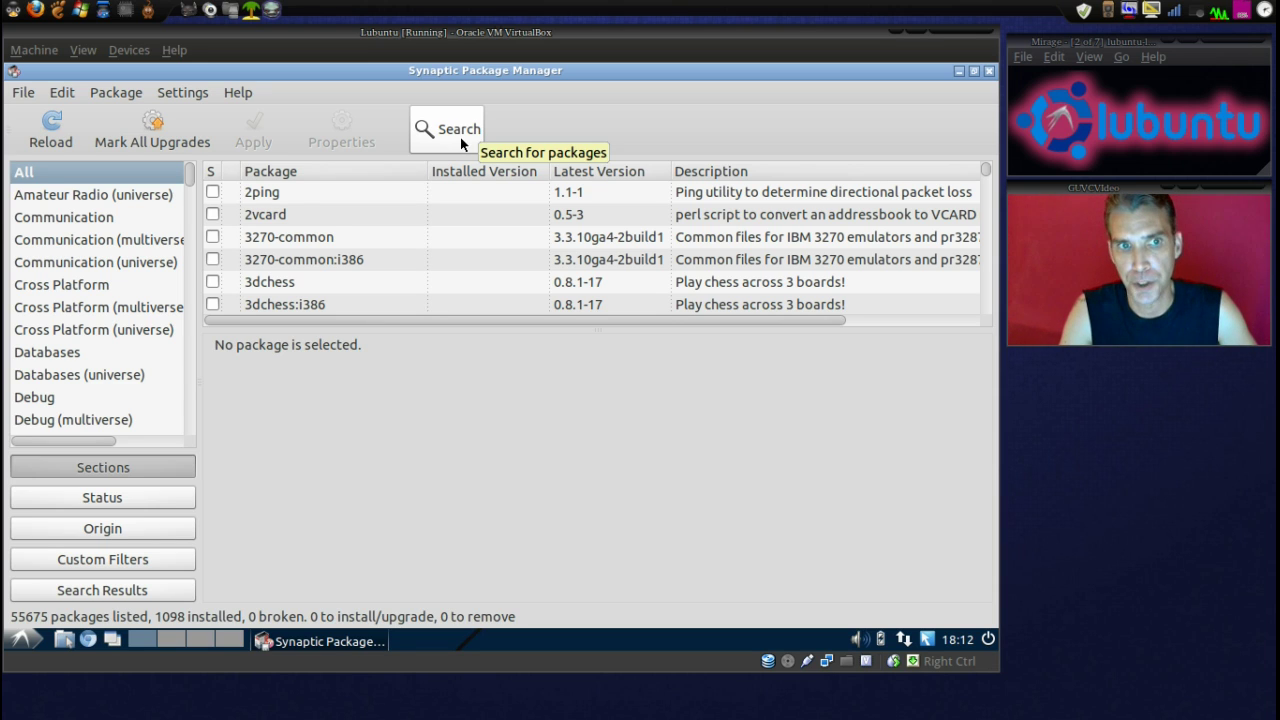
# Step: Search the packages for metacity and check the metacity and metacity-common entries in the results
pyautogui.click(460, 136)
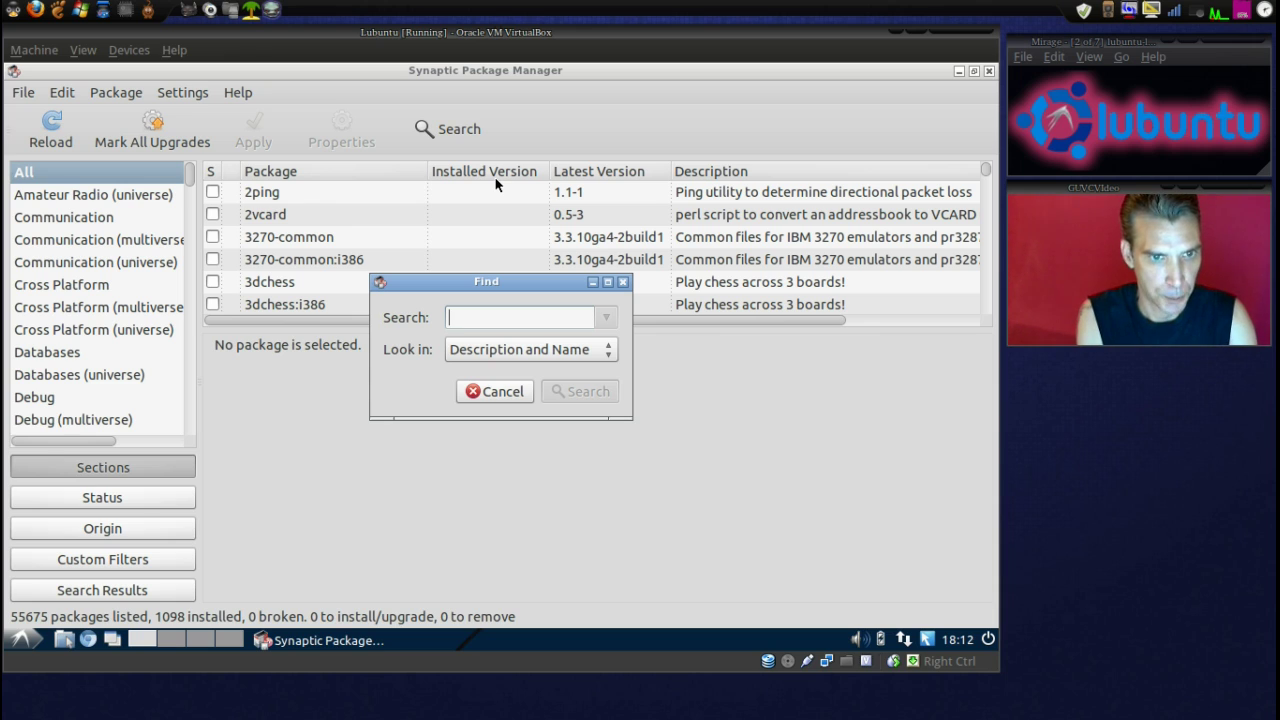
pyautogui.write('metac')
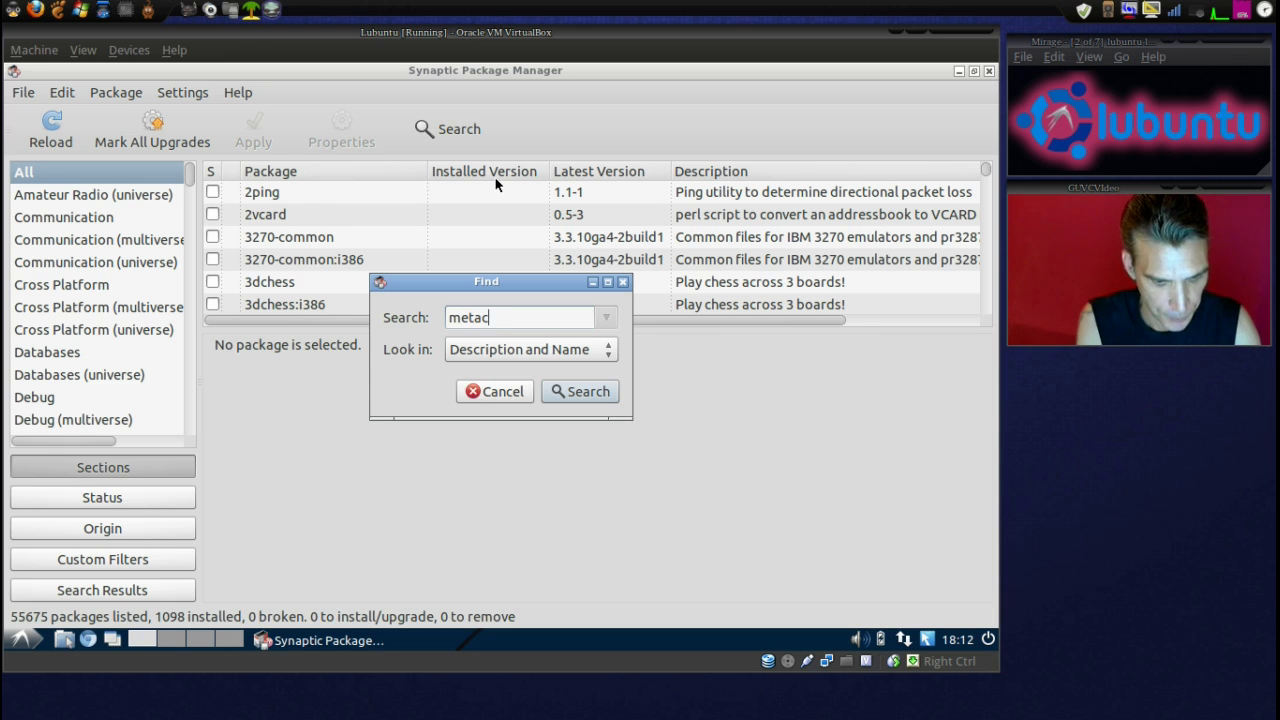
pyautogui.write('ity')
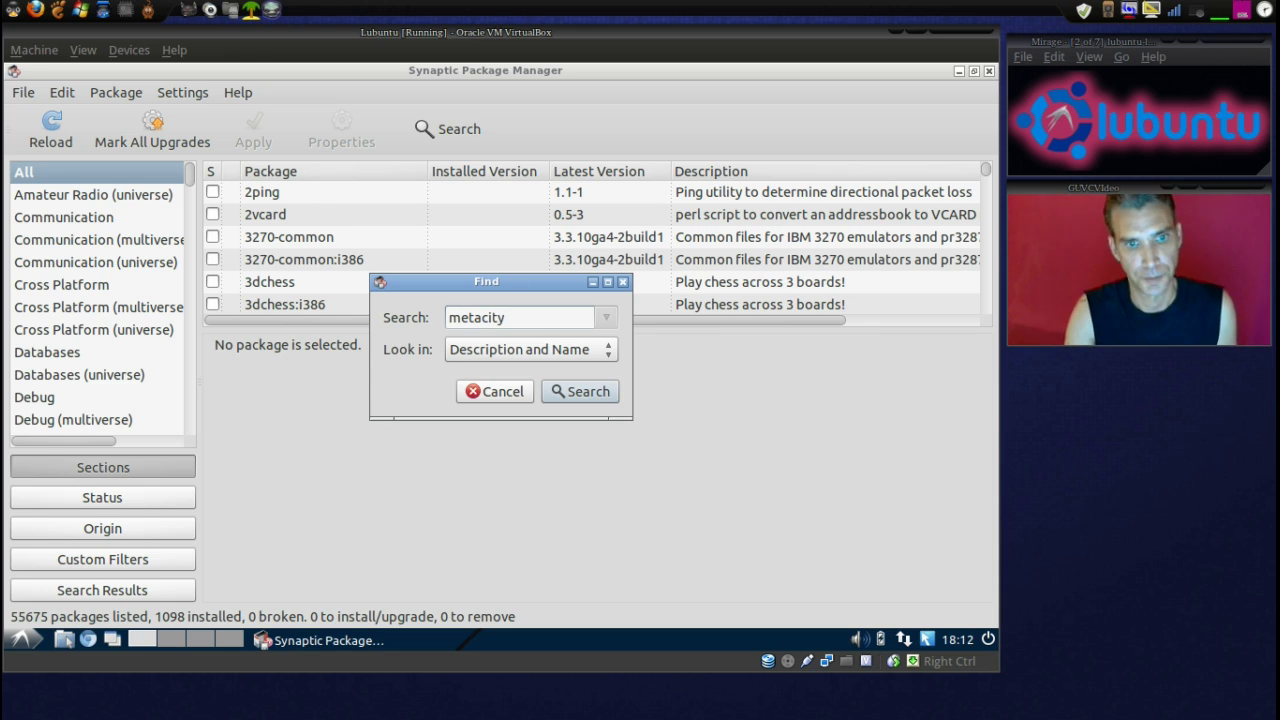
pyautogui.click(575, 392)
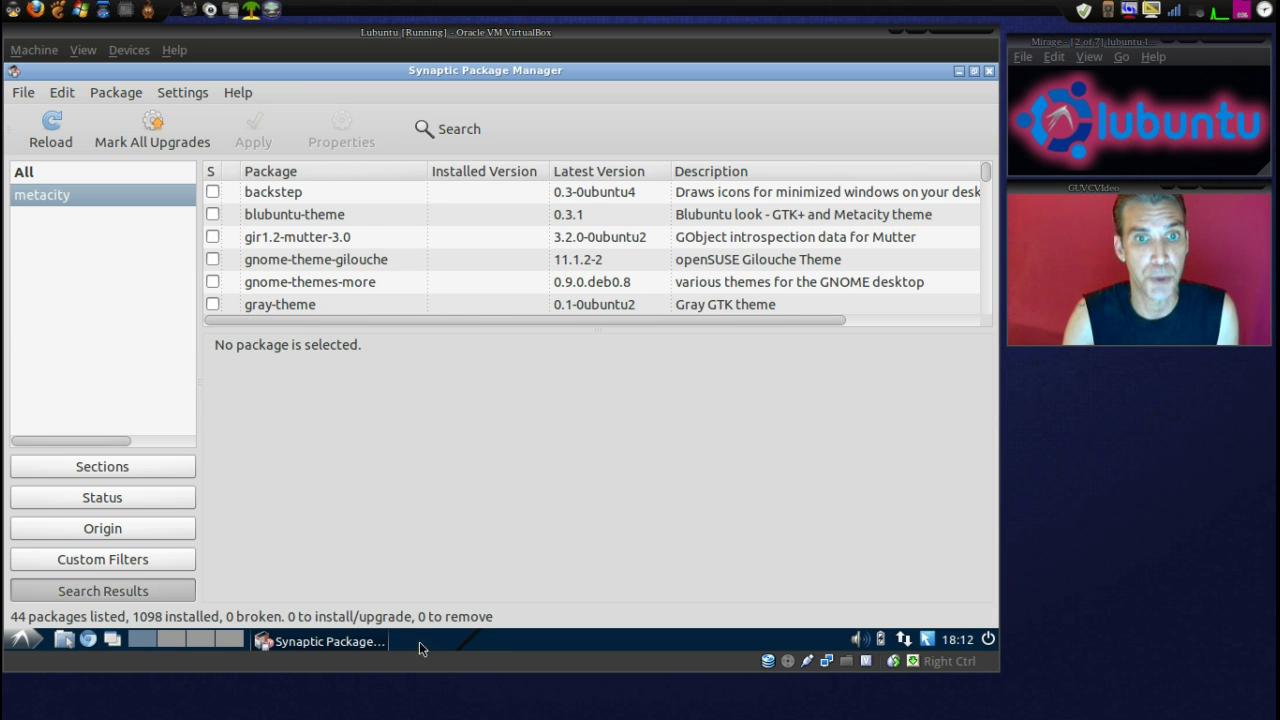
pyautogui.scroll(-5, 355, 262)
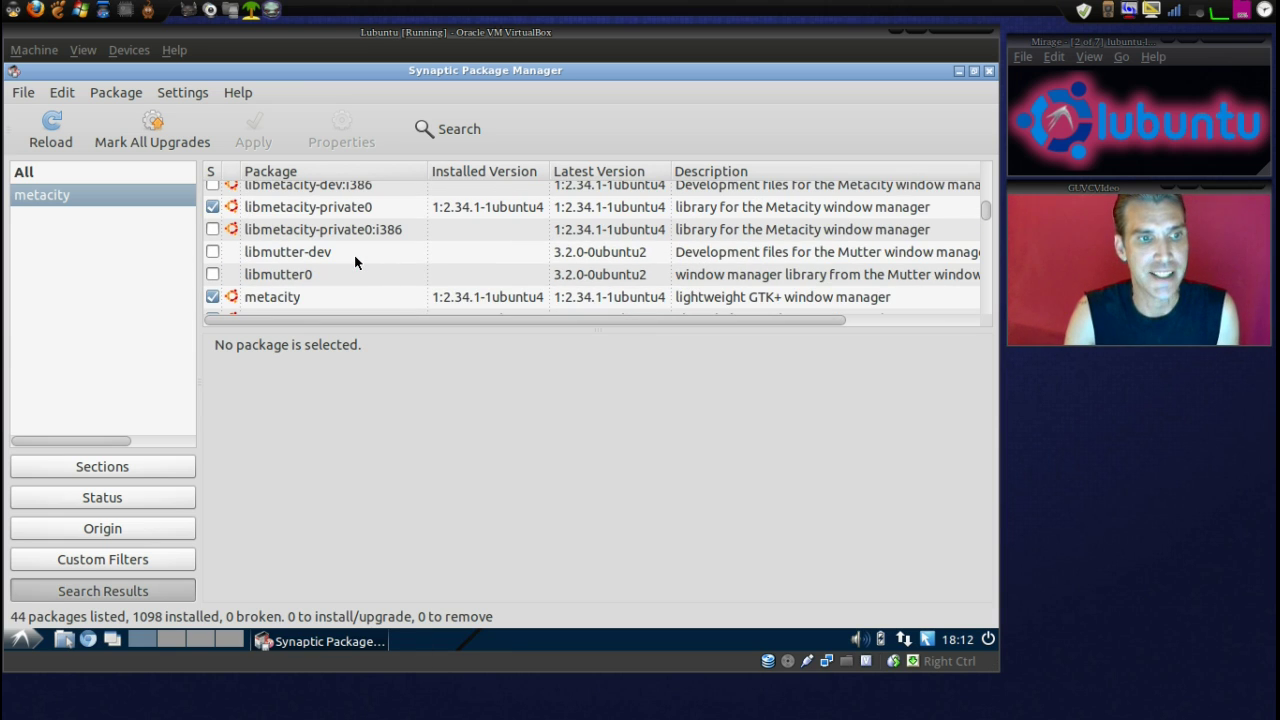
pyautogui.scroll(-2, 355, 262)
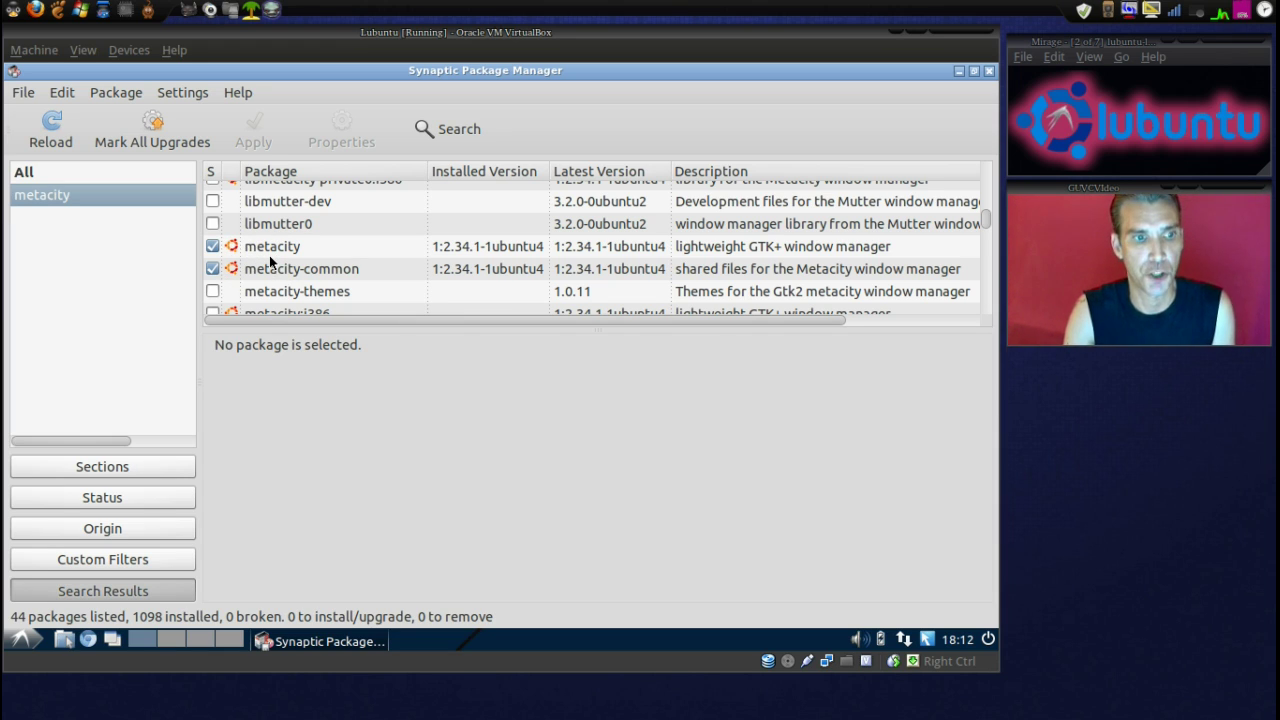
# Step: Restore the Synaptic window from full size, shrink it, and place it with desktop space around it
pyautogui.click(975, 72)
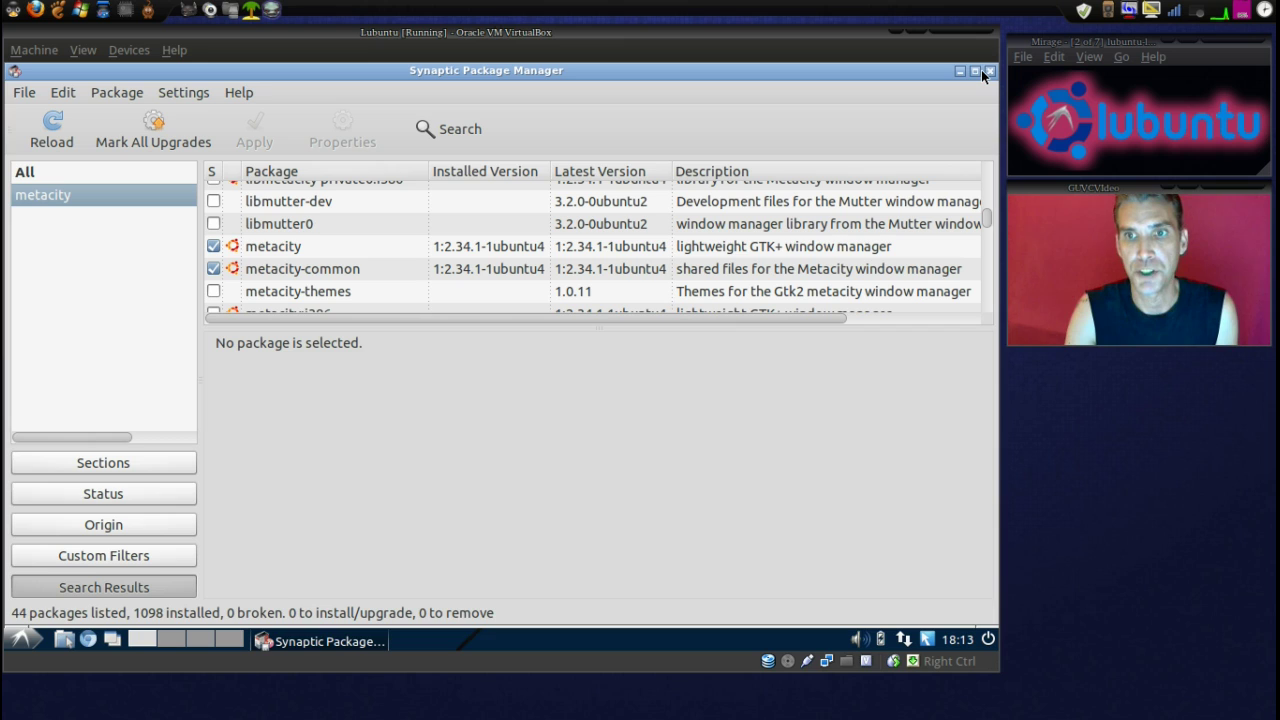
pyautogui.click(975, 72)
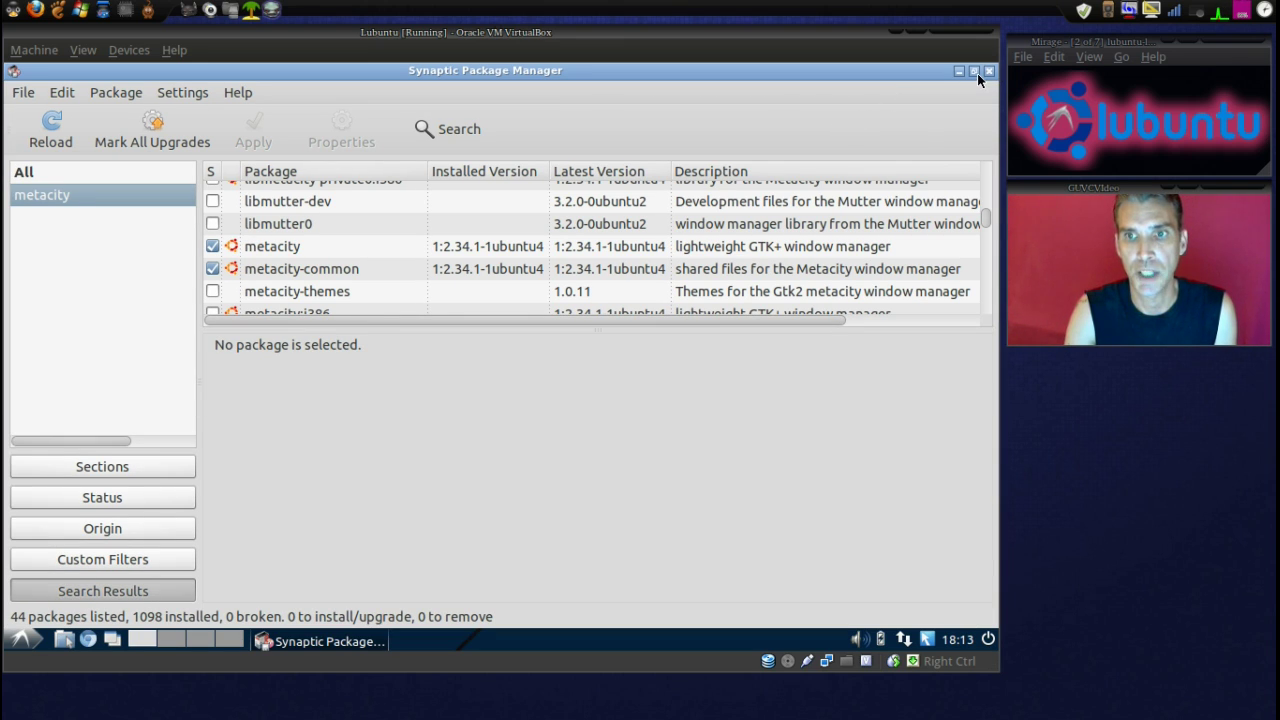
pyautogui.moveTo(955, 70); pyautogui.dragTo(845, 121)
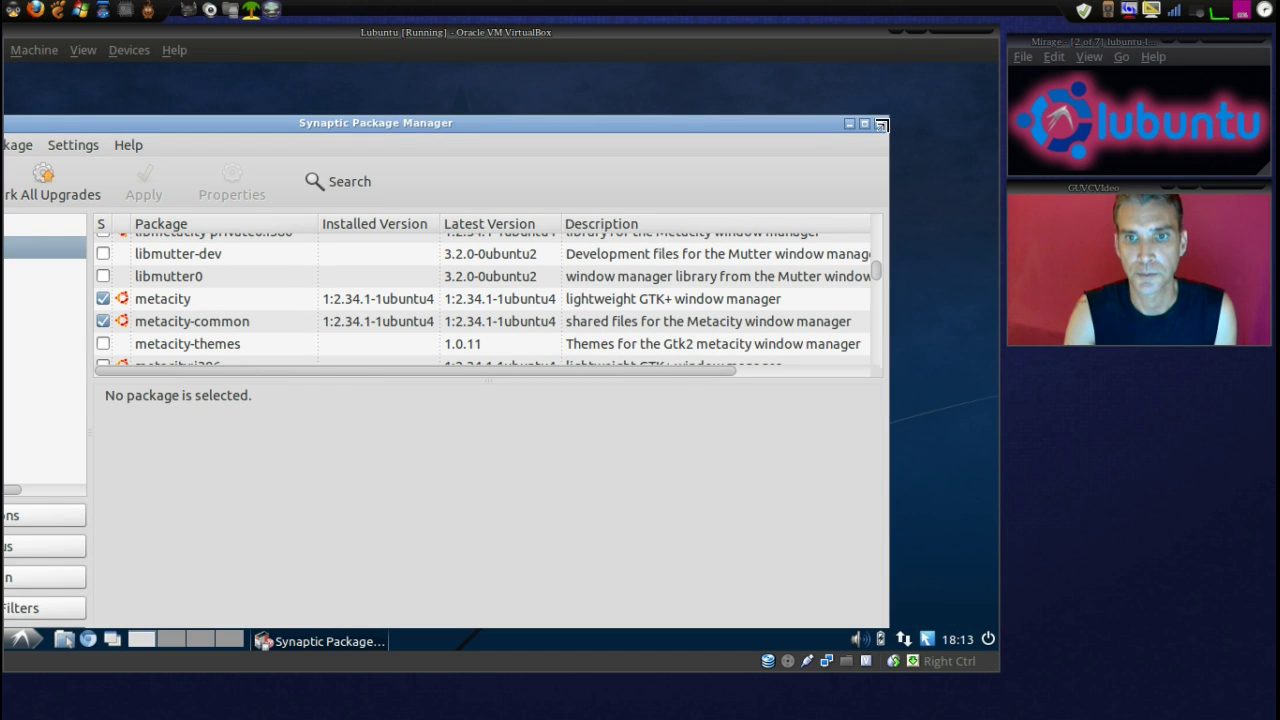
pyautogui.moveTo(888, 120); pyautogui.dragTo(430, 116)
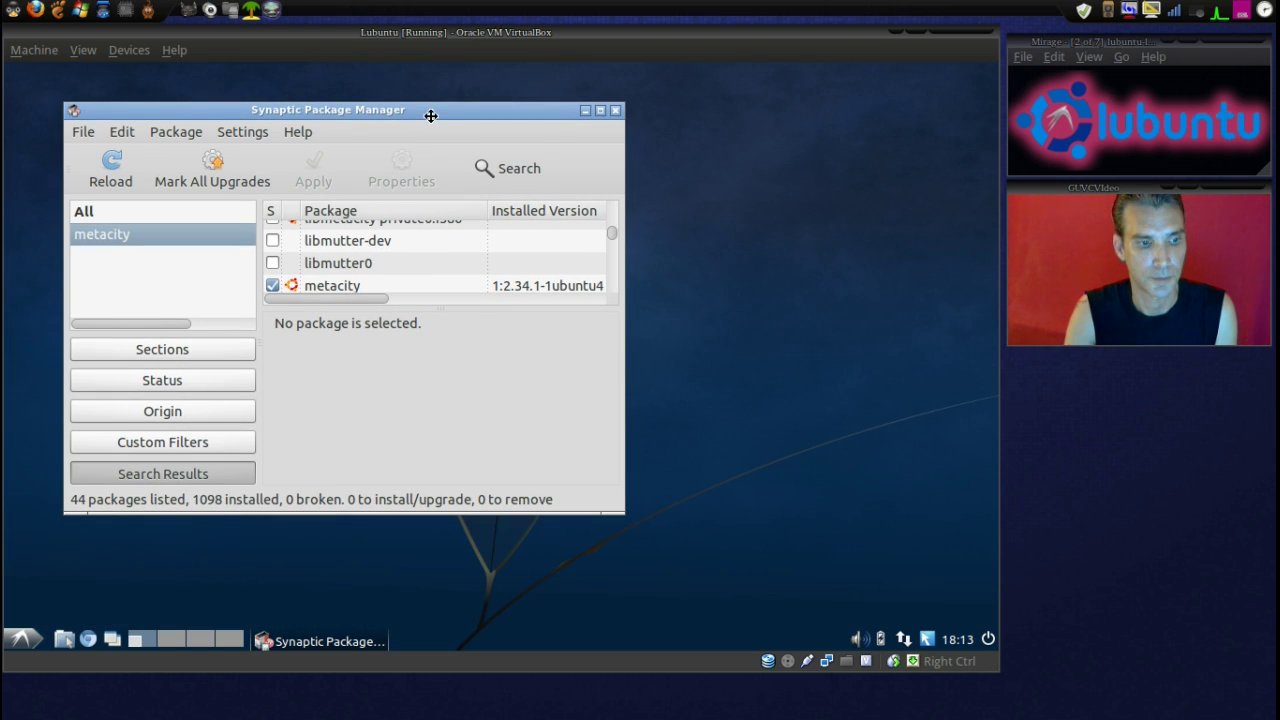
# Step: Switch the window manager to Compiz through Compiz Fusion Icon and reload the window manager
pyautogui.click(929, 645)
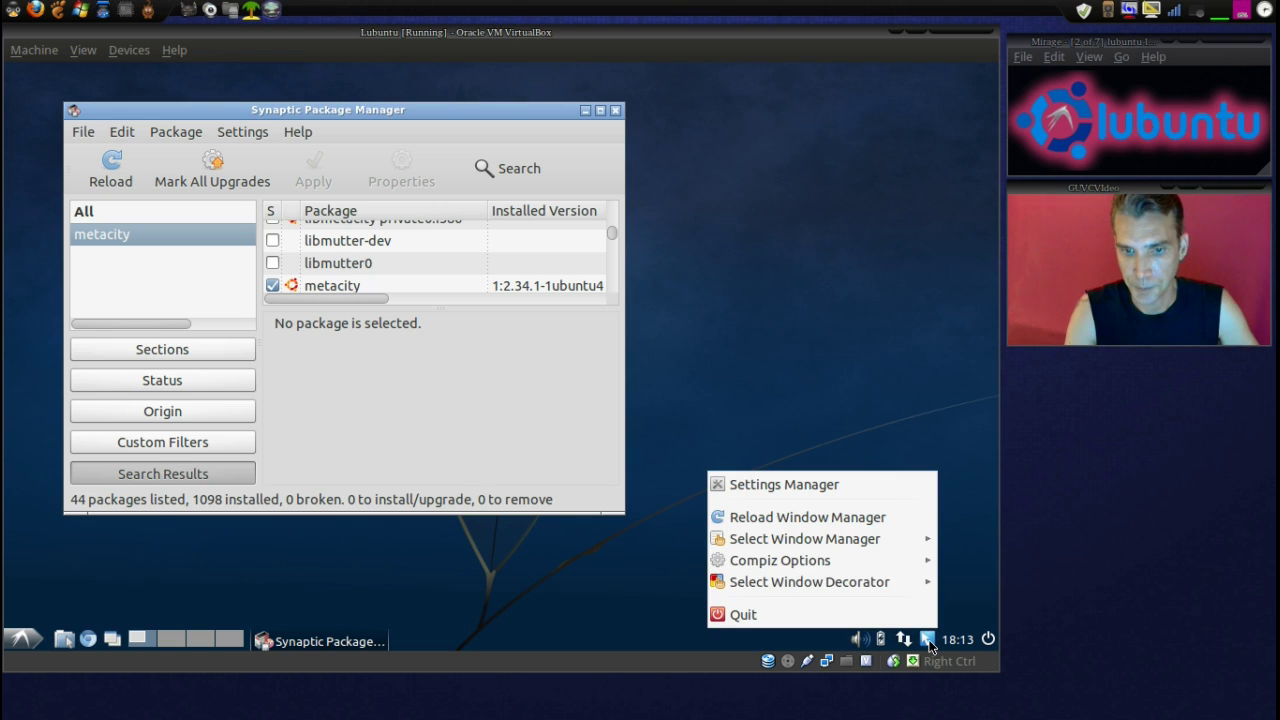
pyautogui.moveTo(866, 543)
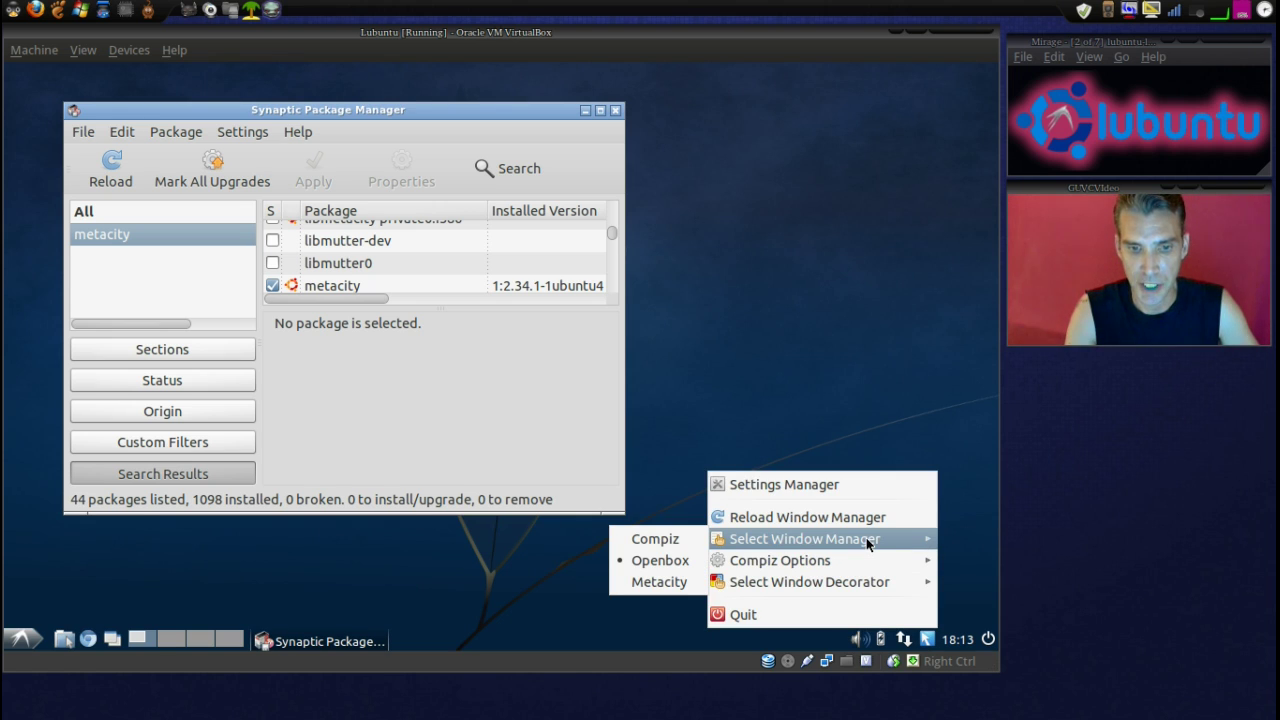
pyautogui.click(678, 540)
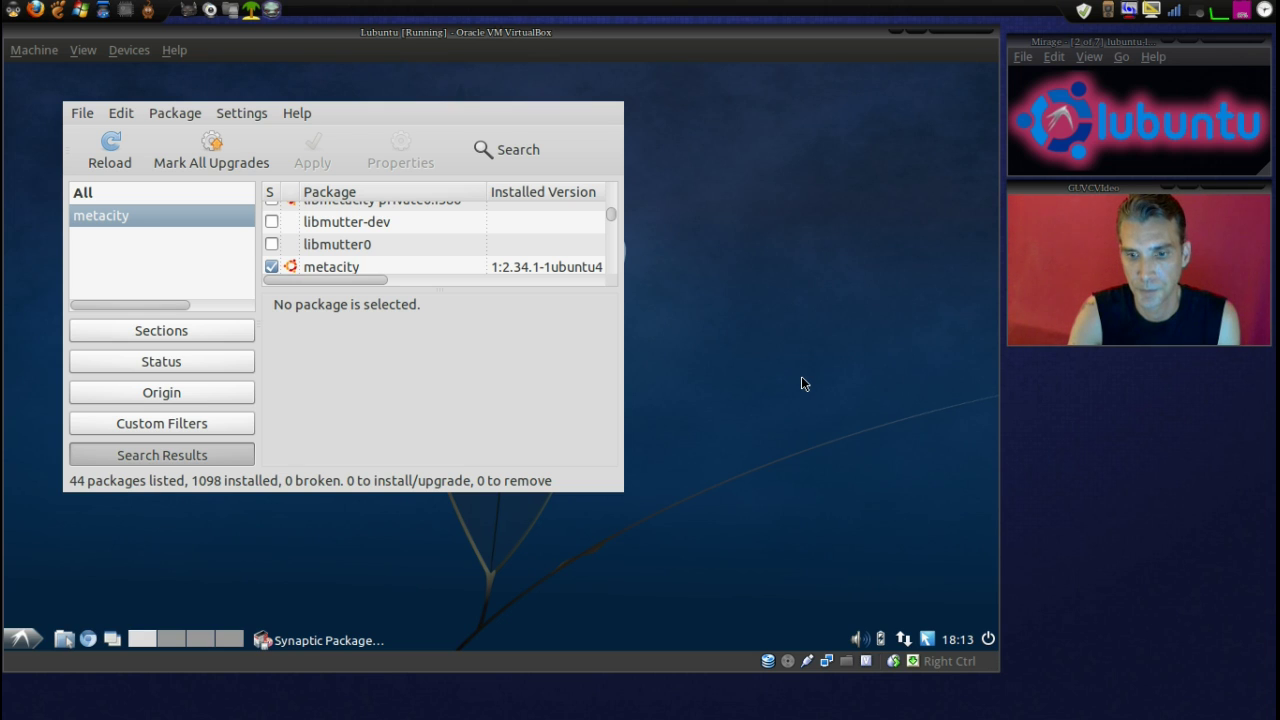
pyautogui.rightClick(927, 639)
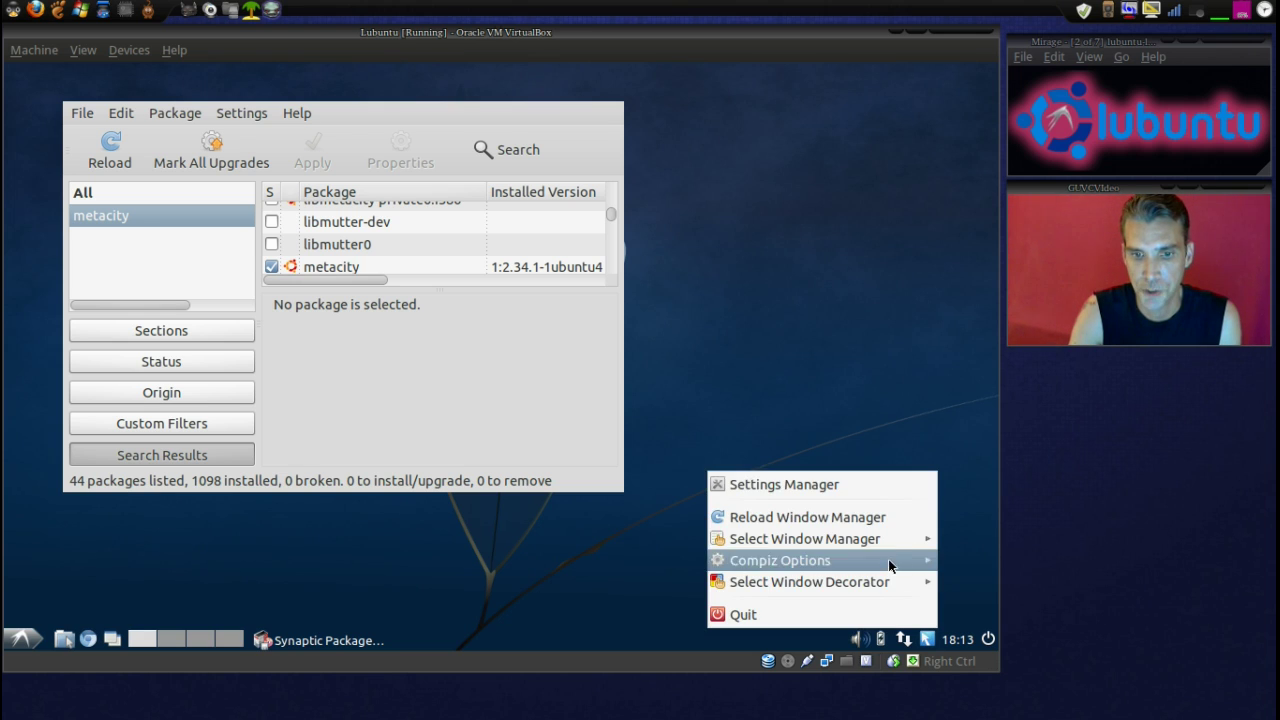
pyautogui.click(870, 516)
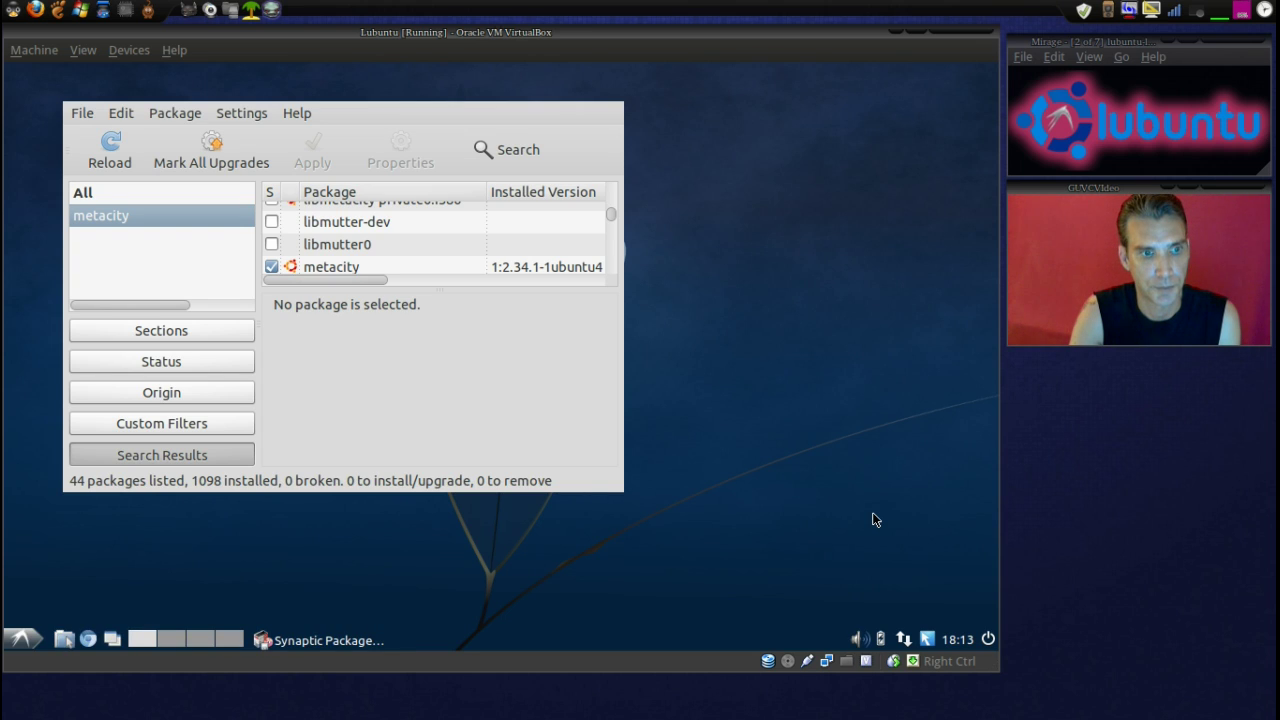
# Step: Select GTK Window Decorator as the window decorator in Compiz Fusion Icon
pyautogui.click(927, 641)
pyautogui.moveTo(870, 540)
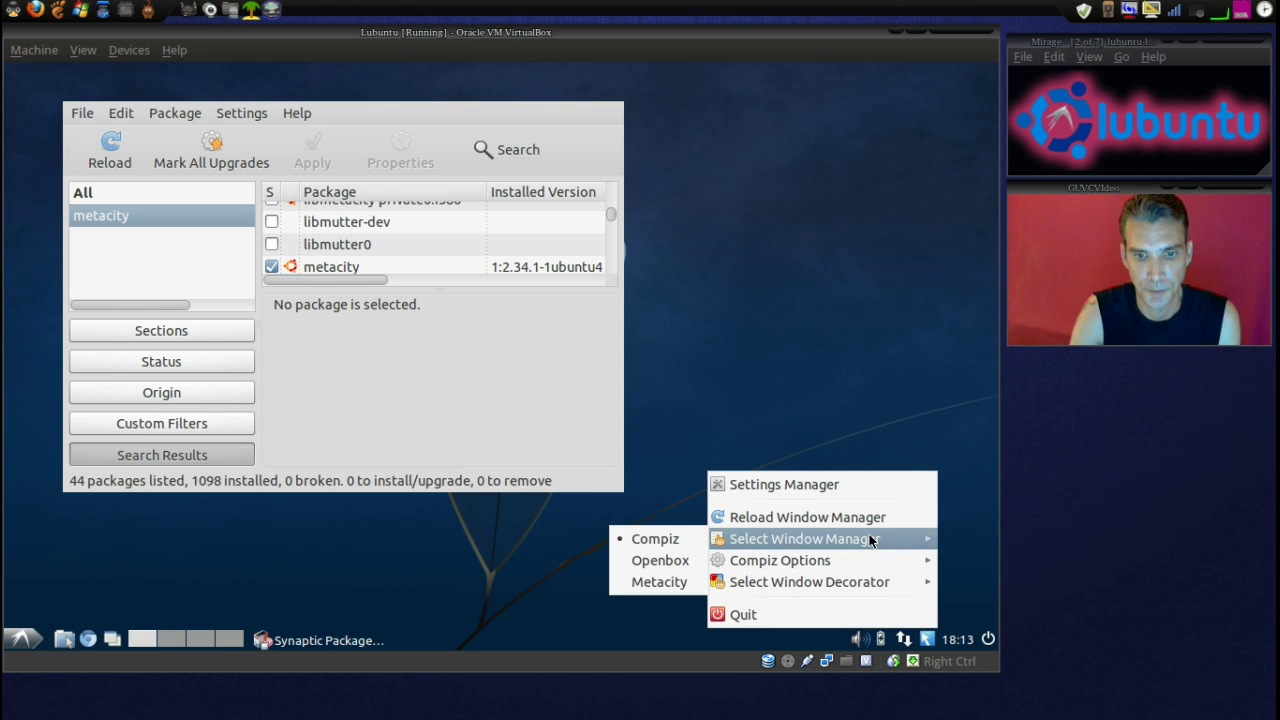
pyautogui.moveTo(815, 583)
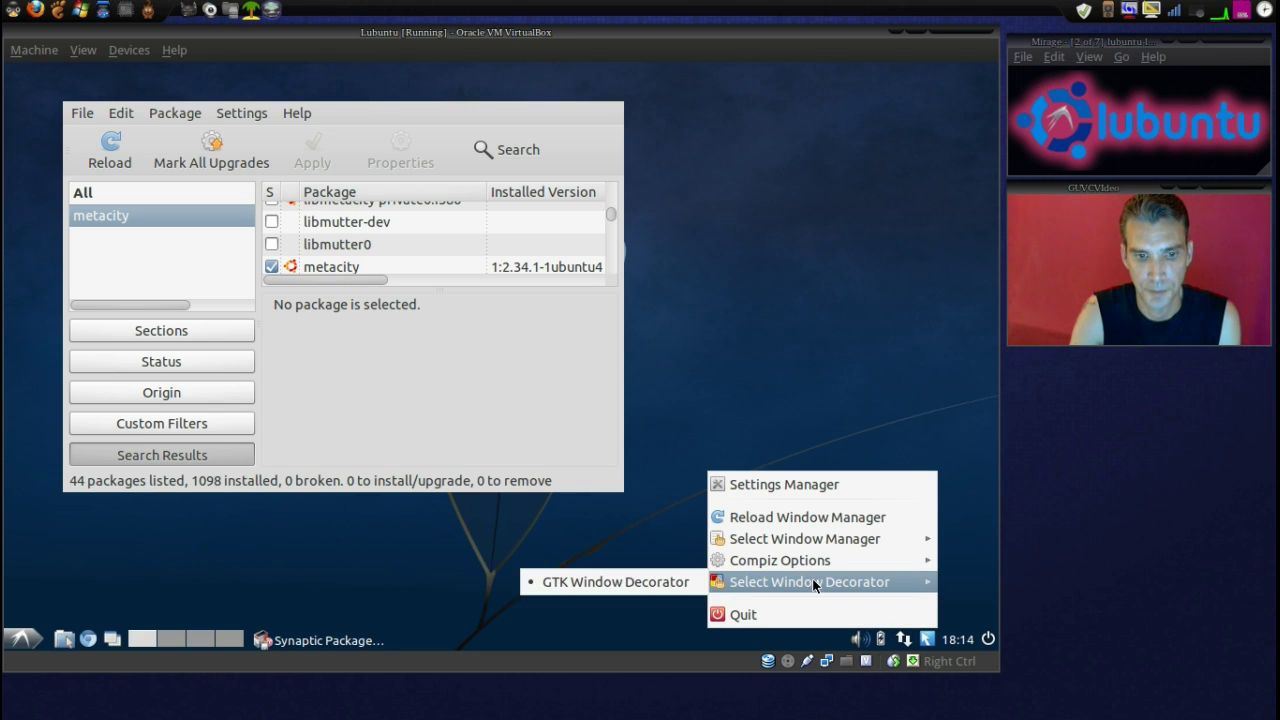
pyautogui.click(651, 584)
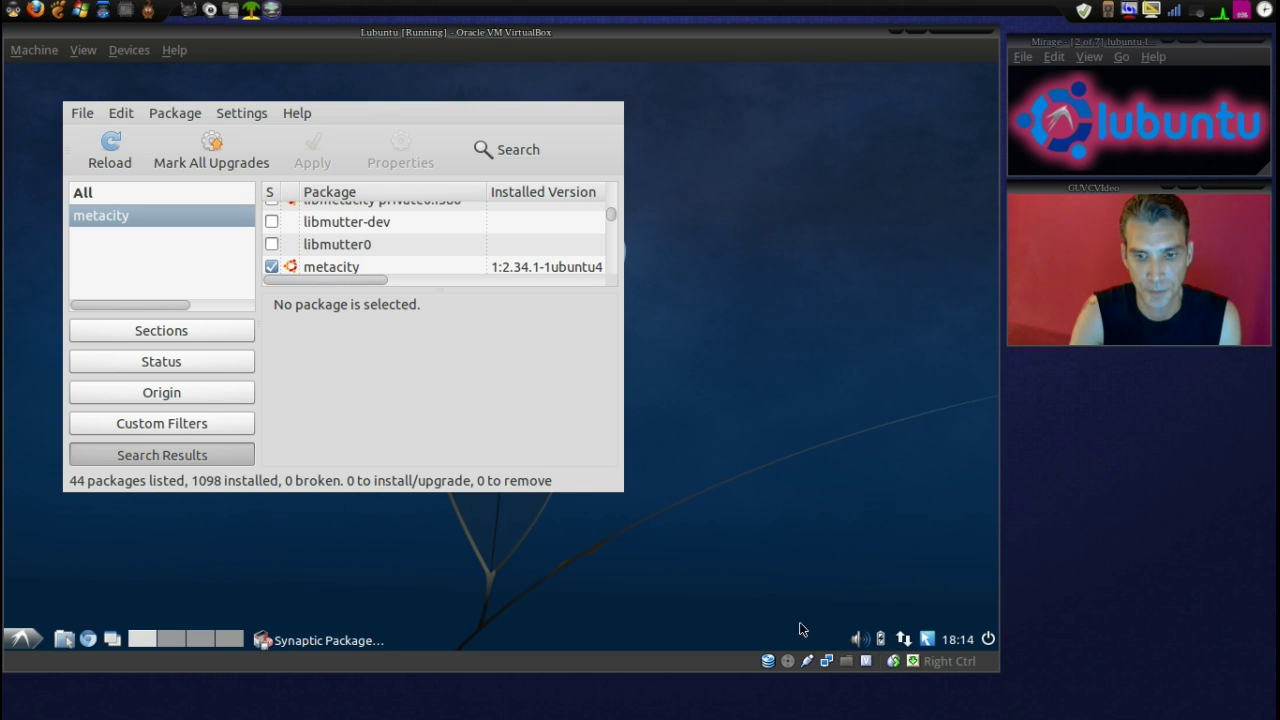
# Step: Switch the window manager to Metacity through Compiz Fusion Icon and move the Synaptic window by its title bar
pyautogui.click(927, 642)
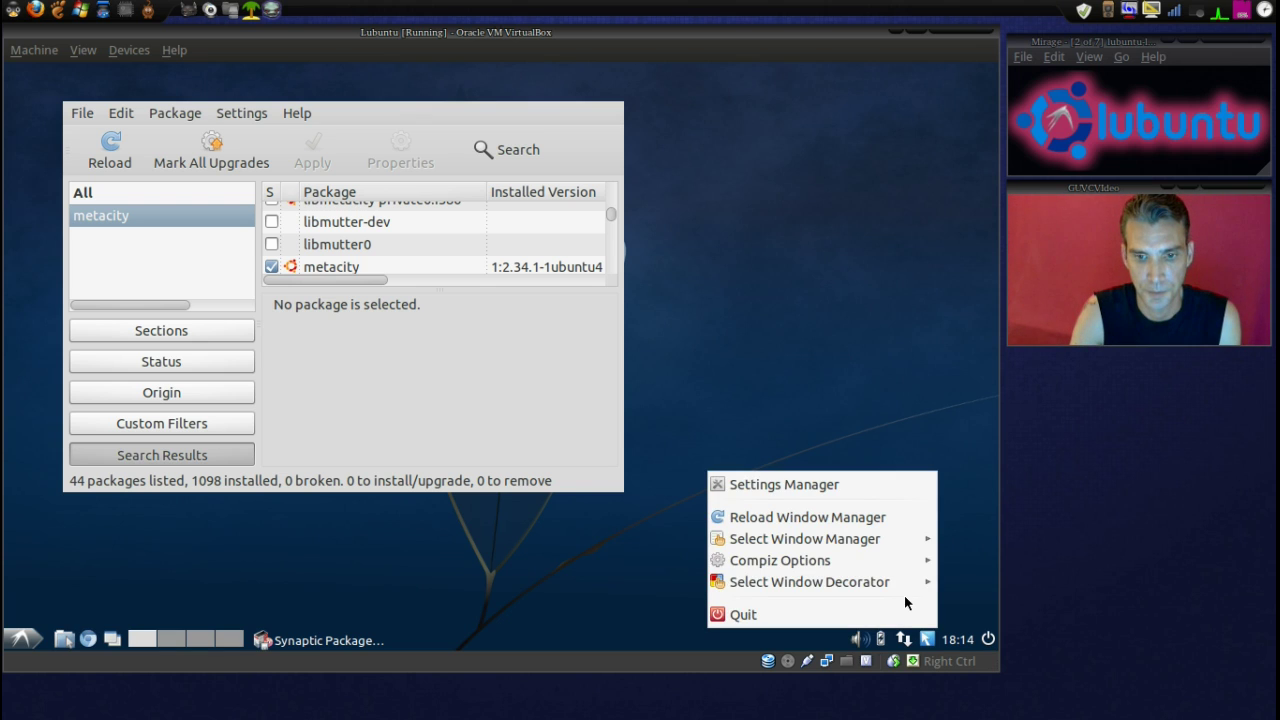
pyautogui.moveTo(900, 580)
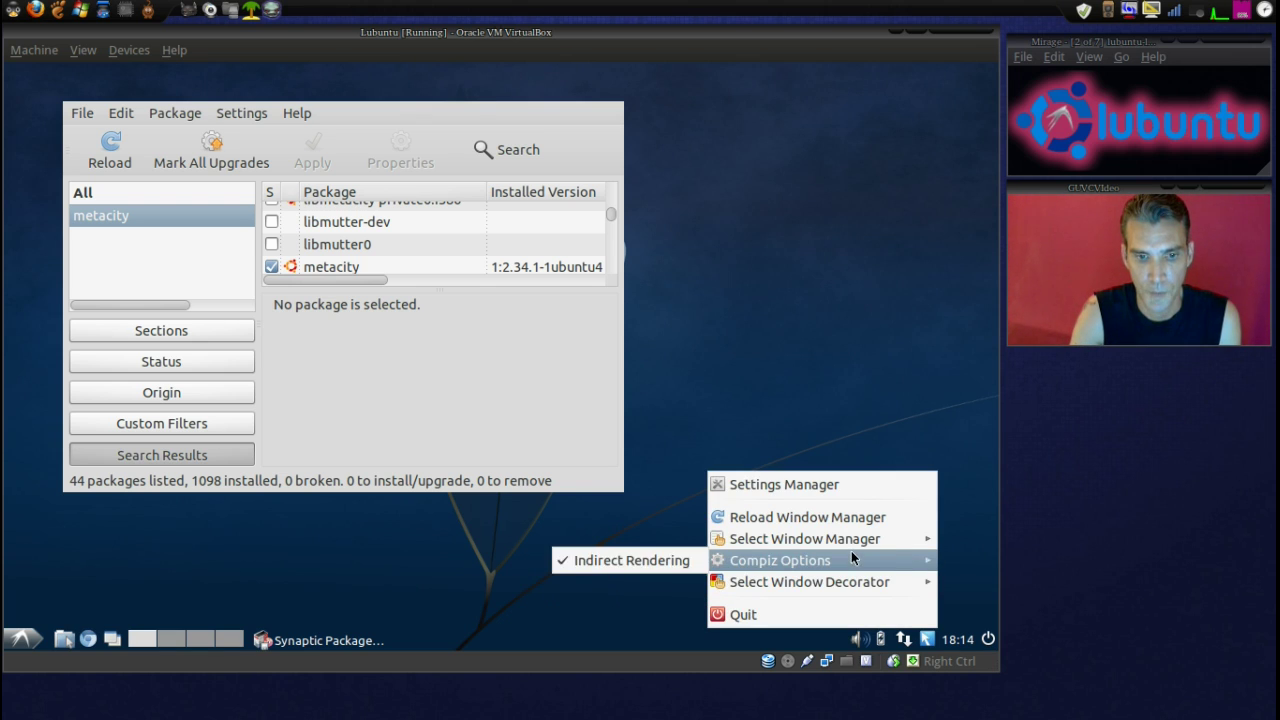
pyautogui.moveTo(849, 544)
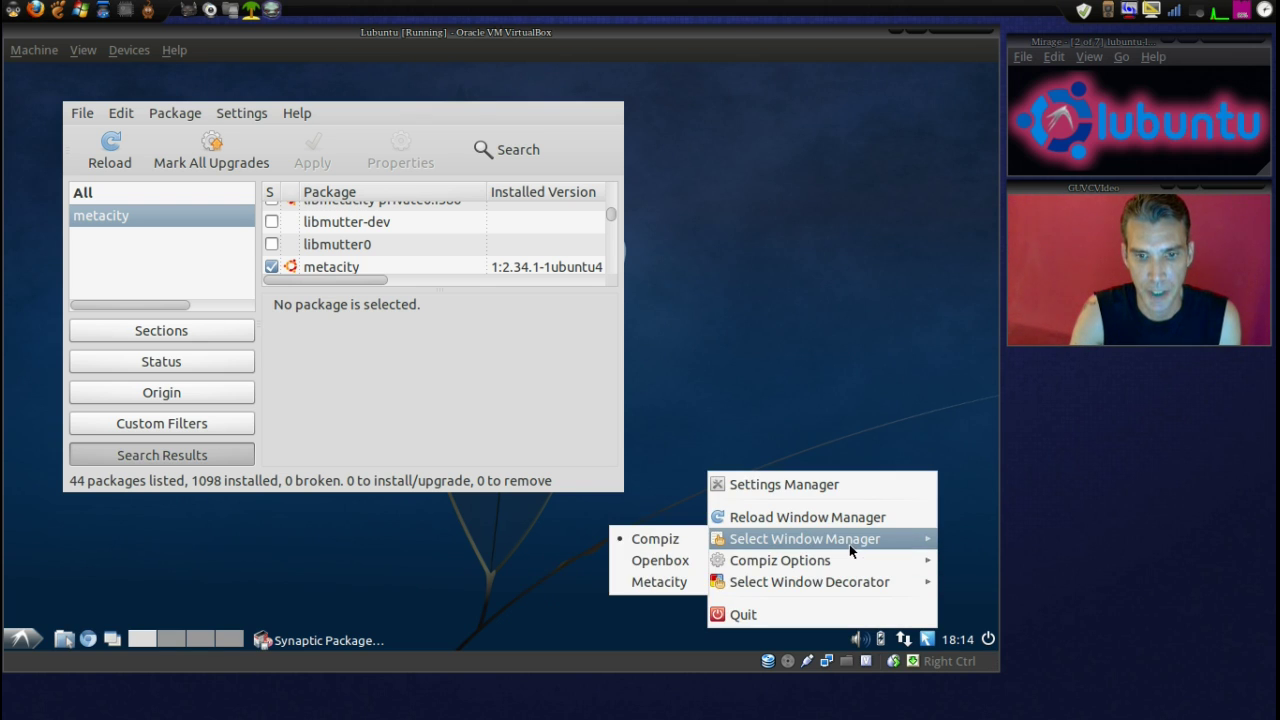
pyautogui.click(661, 586)
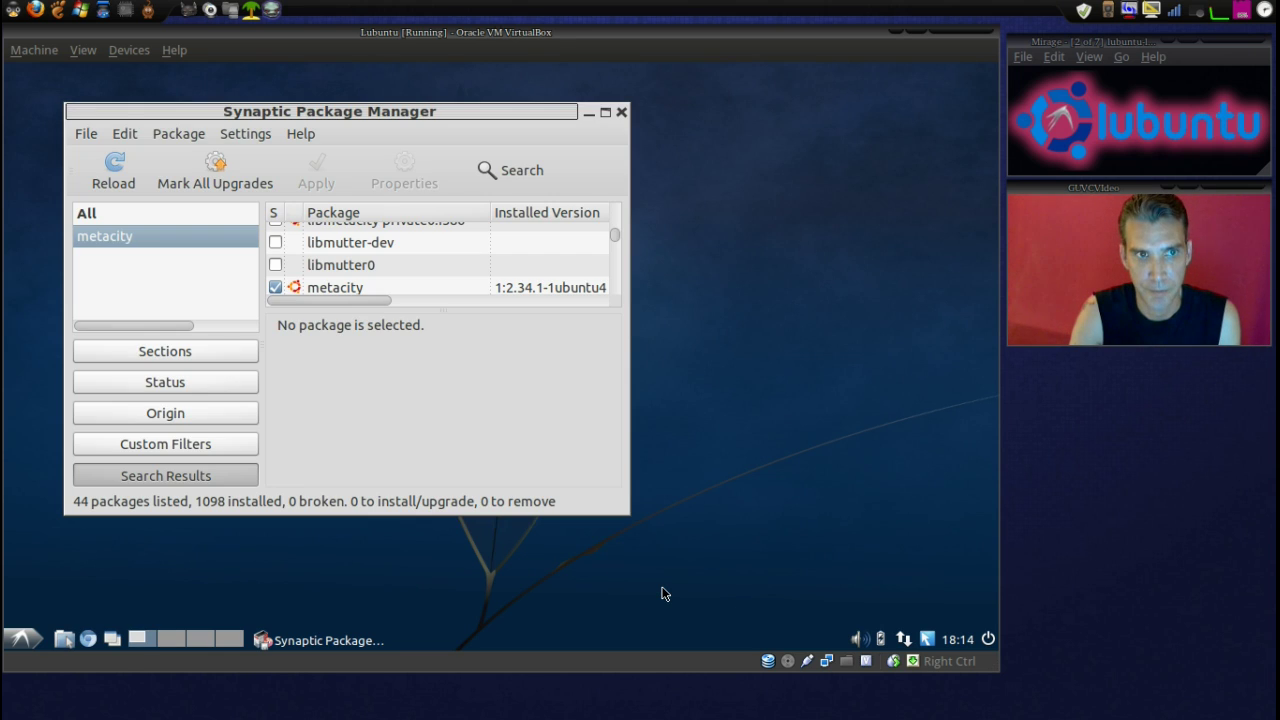
pyautogui.moveTo(468, 110); pyautogui.dragTo(548, 105)
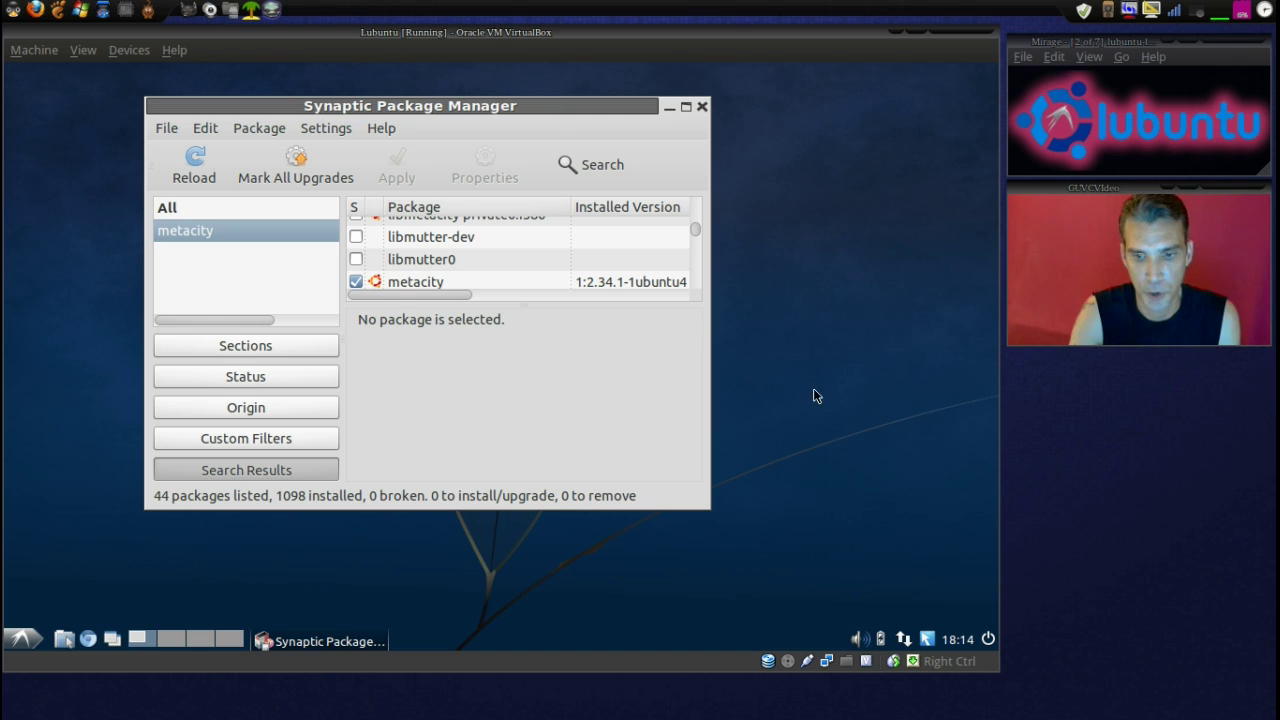
# Step: Switch the window manager back to Compiz through Compiz Fusion Icon
pyautogui.click(927, 639)
pyautogui.moveTo(874, 538)
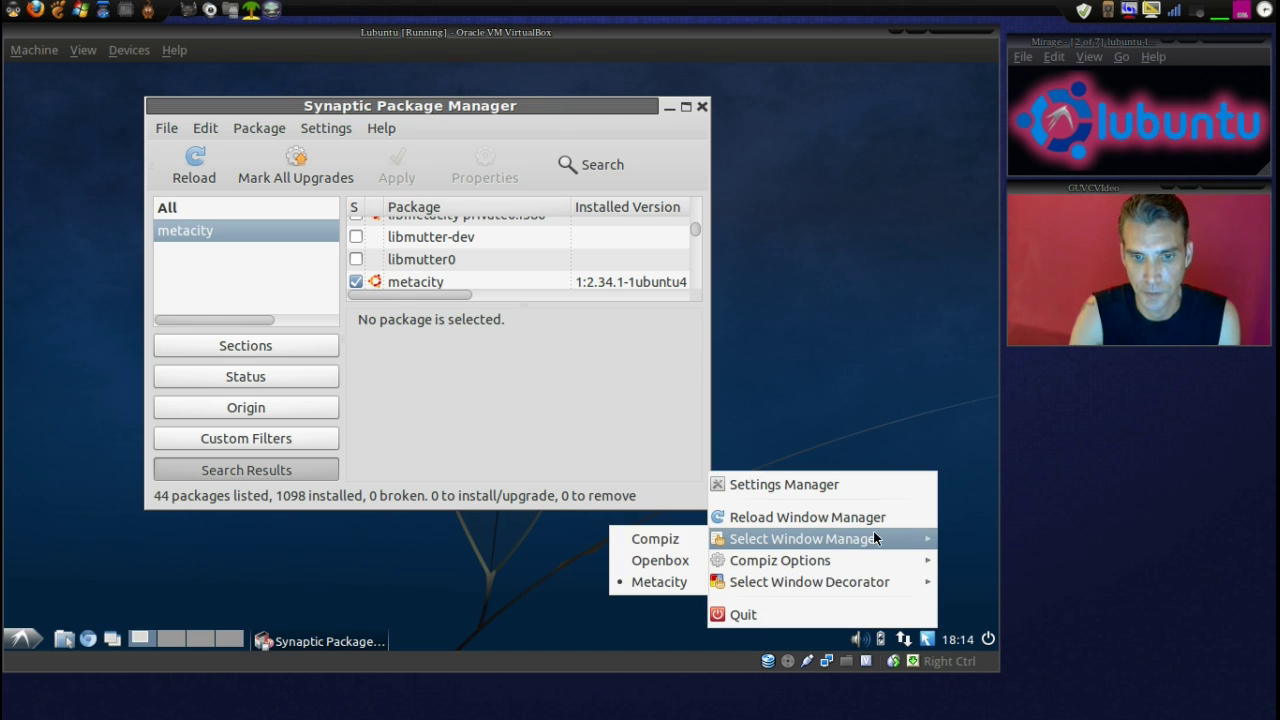
pyautogui.click(672, 545)
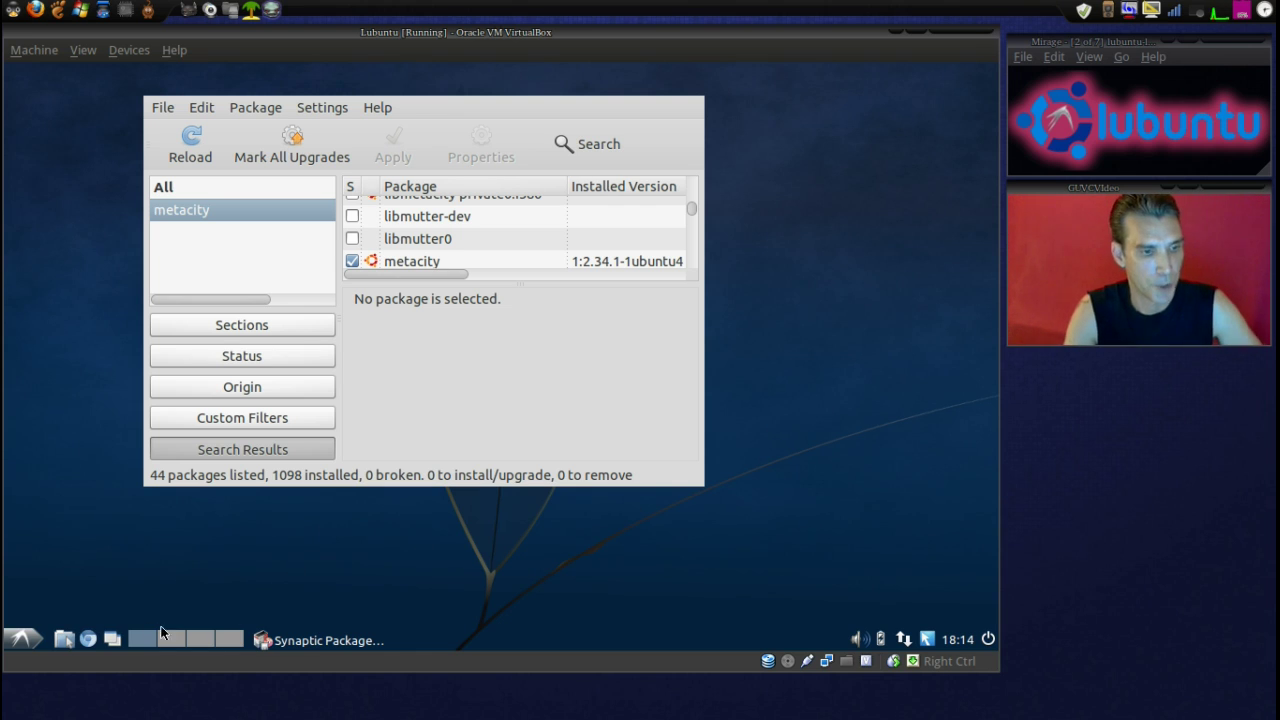
# Step: Execute the command compiz --replace from the desktop's Run dialog
pyautogui.click(24, 642)
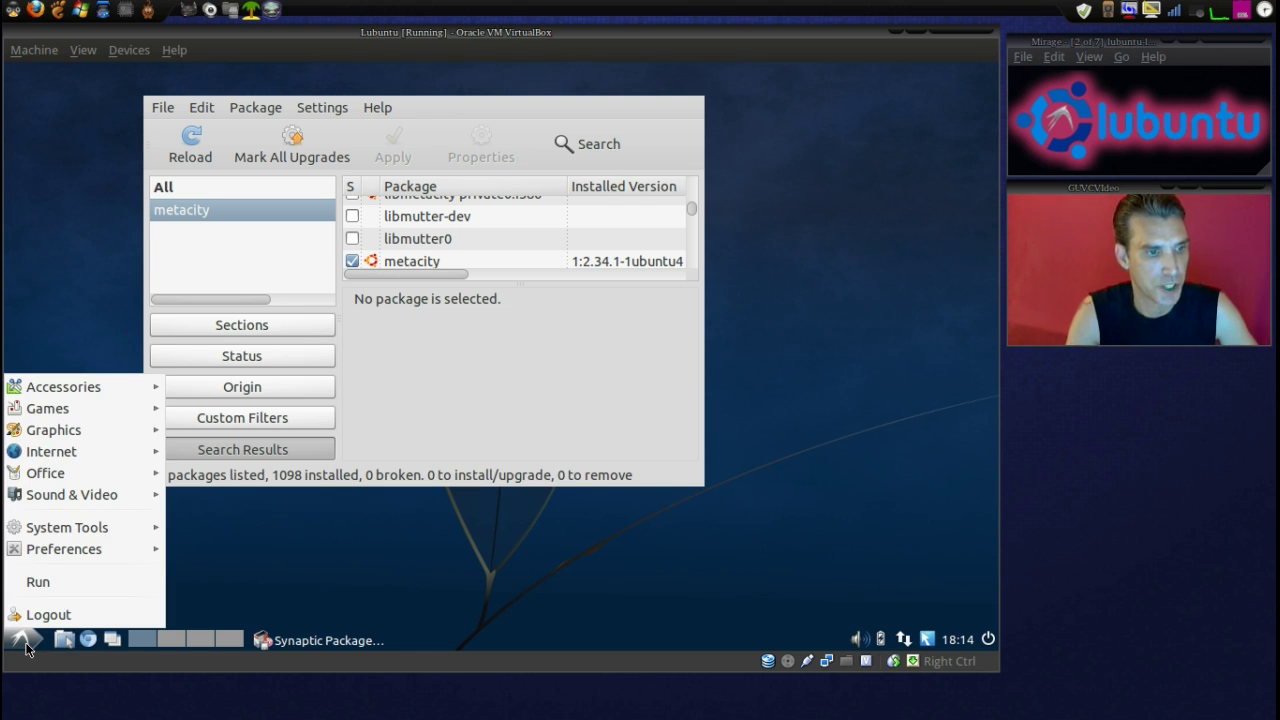
pyautogui.click(43, 583)
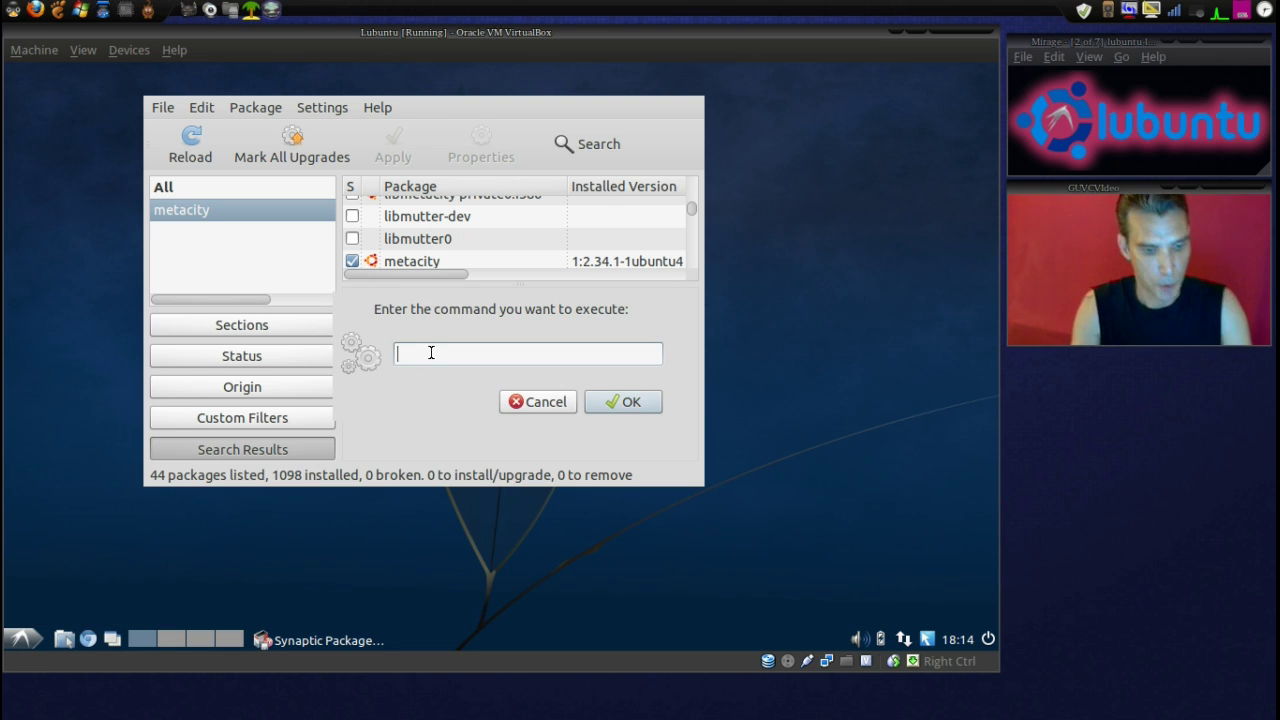
pyautogui.write('compizz -')
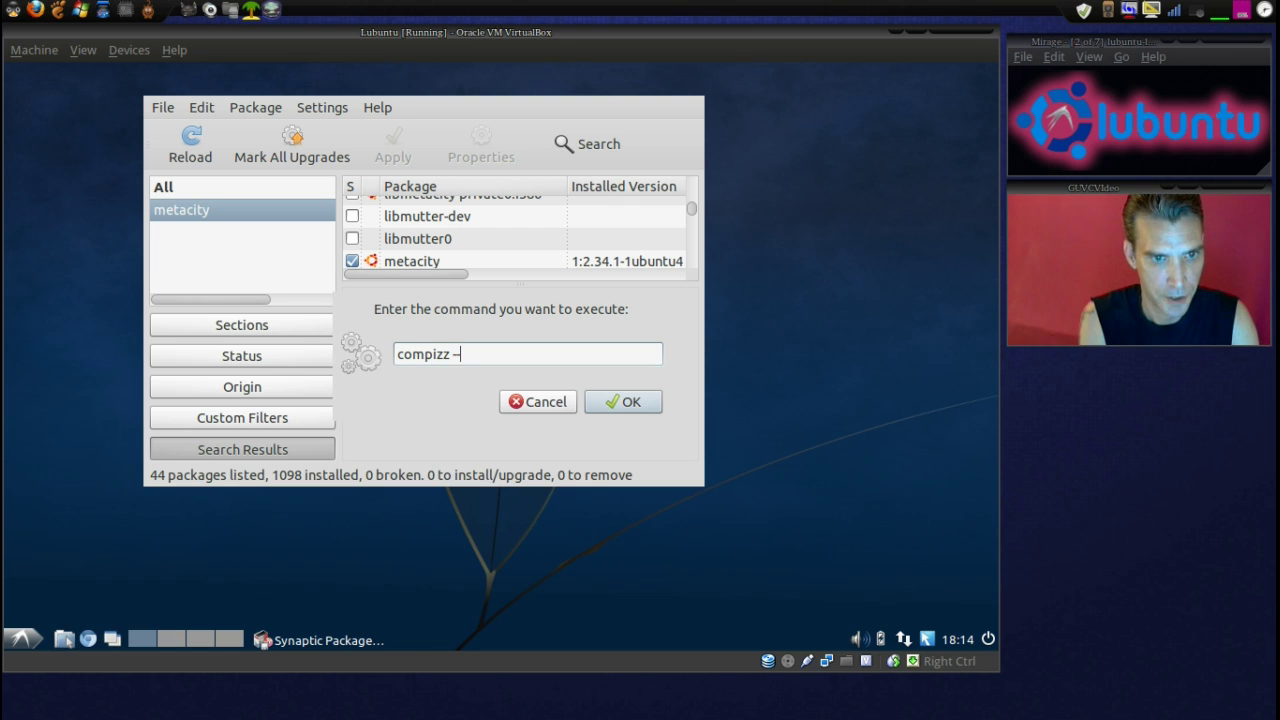
pyautogui.press('BackSpace')
pyautogui.press('BackSpace')
pyautogui.press('BackSpace')
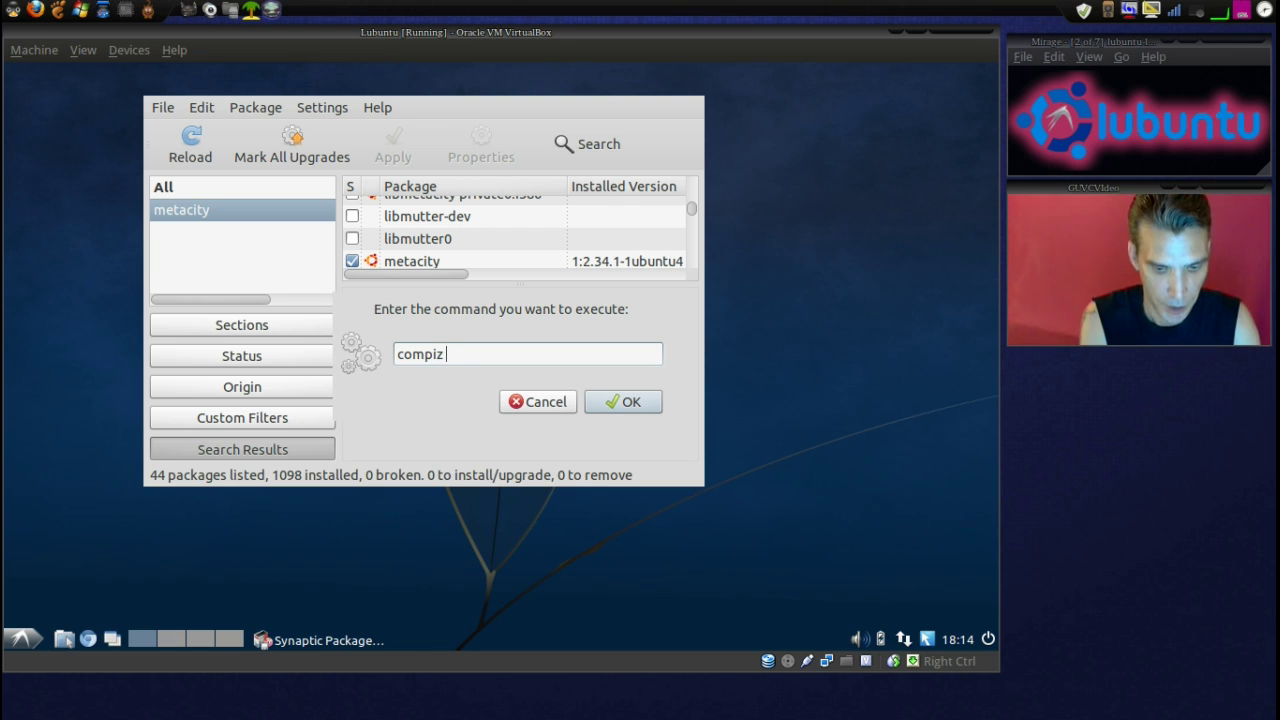
pyautogui.write('--replace')
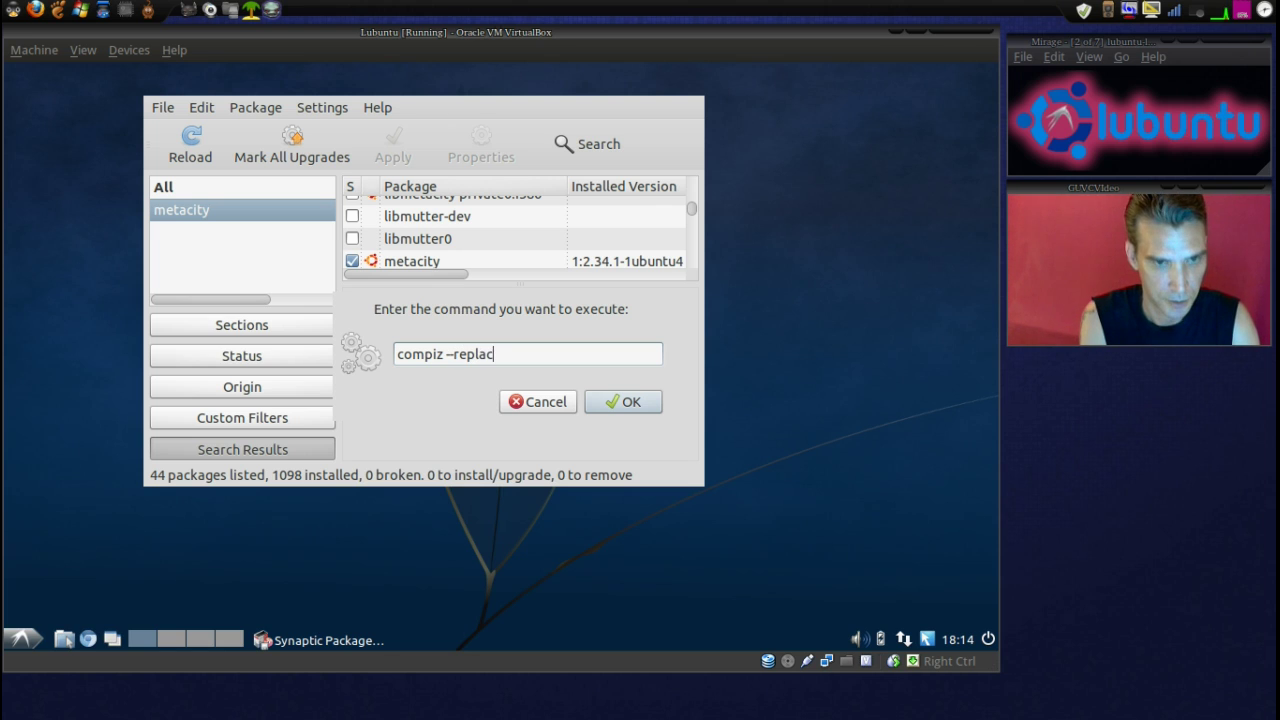
pyautogui.click(633, 404)
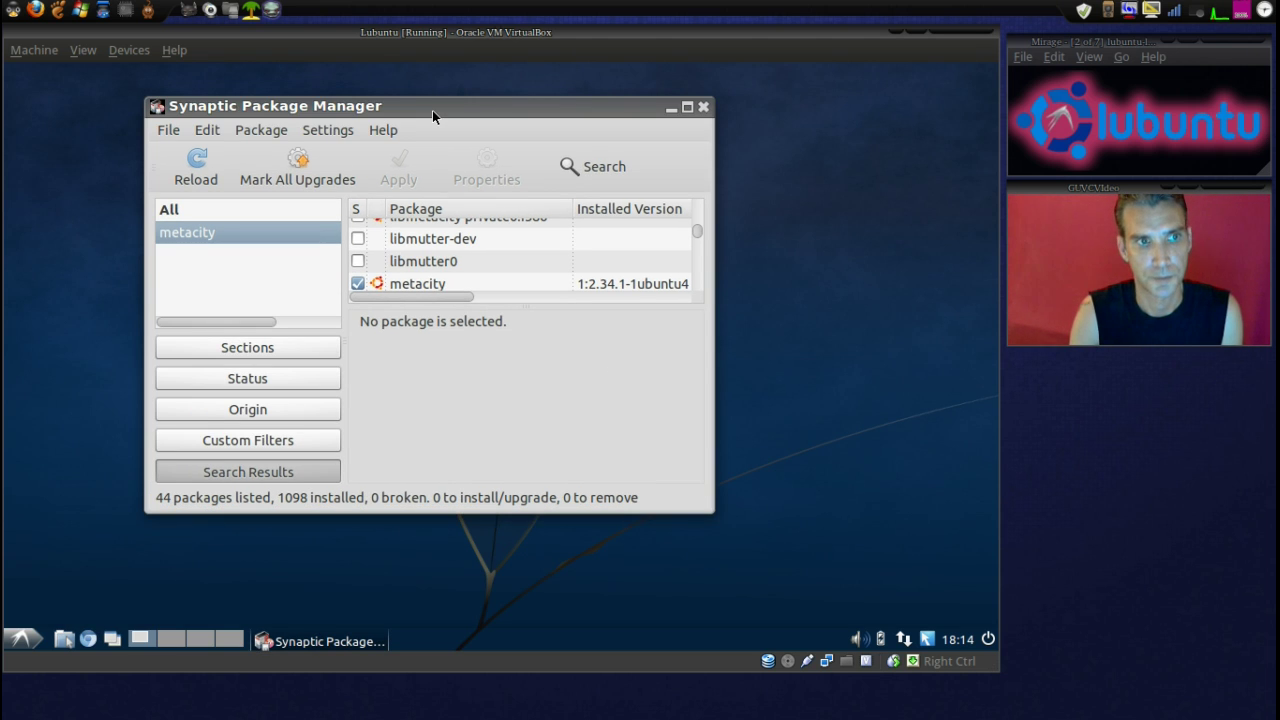
# Step: Test the Compiz effects by moving the Synaptic window and rotating the desktop cube back and forth between workspaces
pyautogui.moveTo(432, 110); pyautogui.dragTo(444, 135)
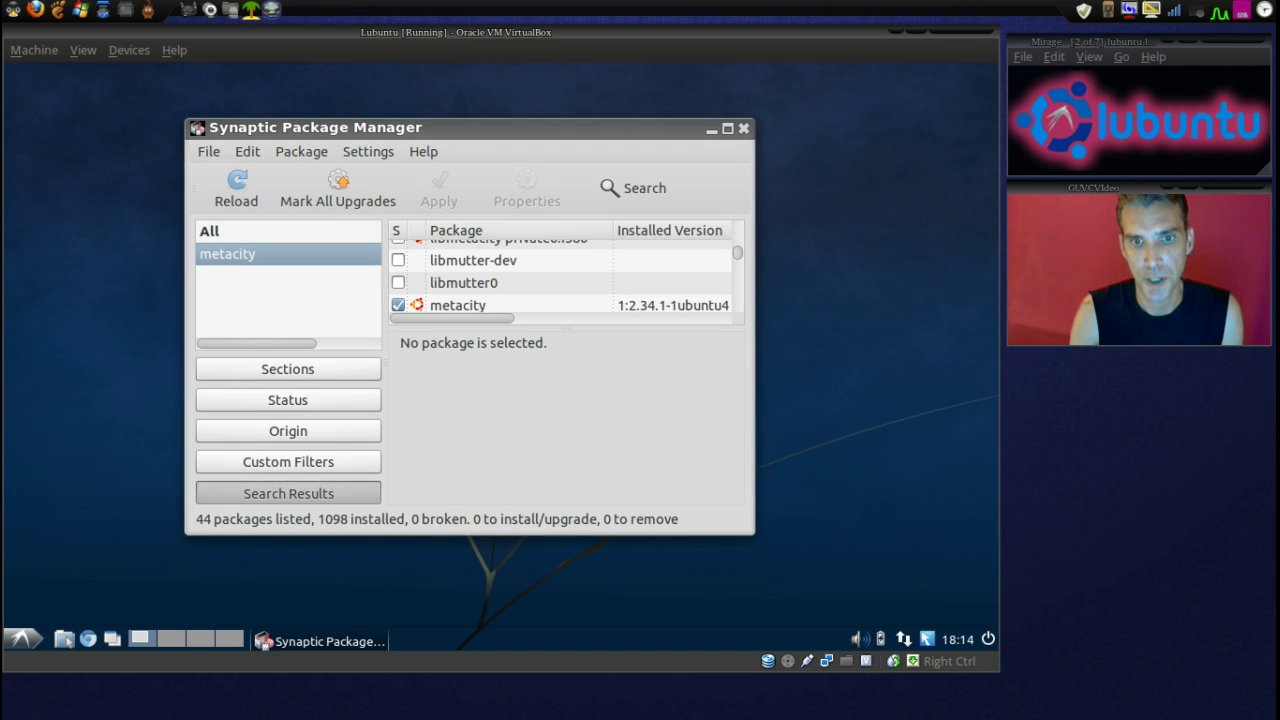
pyautogui.hotkey('ctrl', 'alt', 'Left')
pyautogui.hotkey('ctrl', 'alt', 'Right')
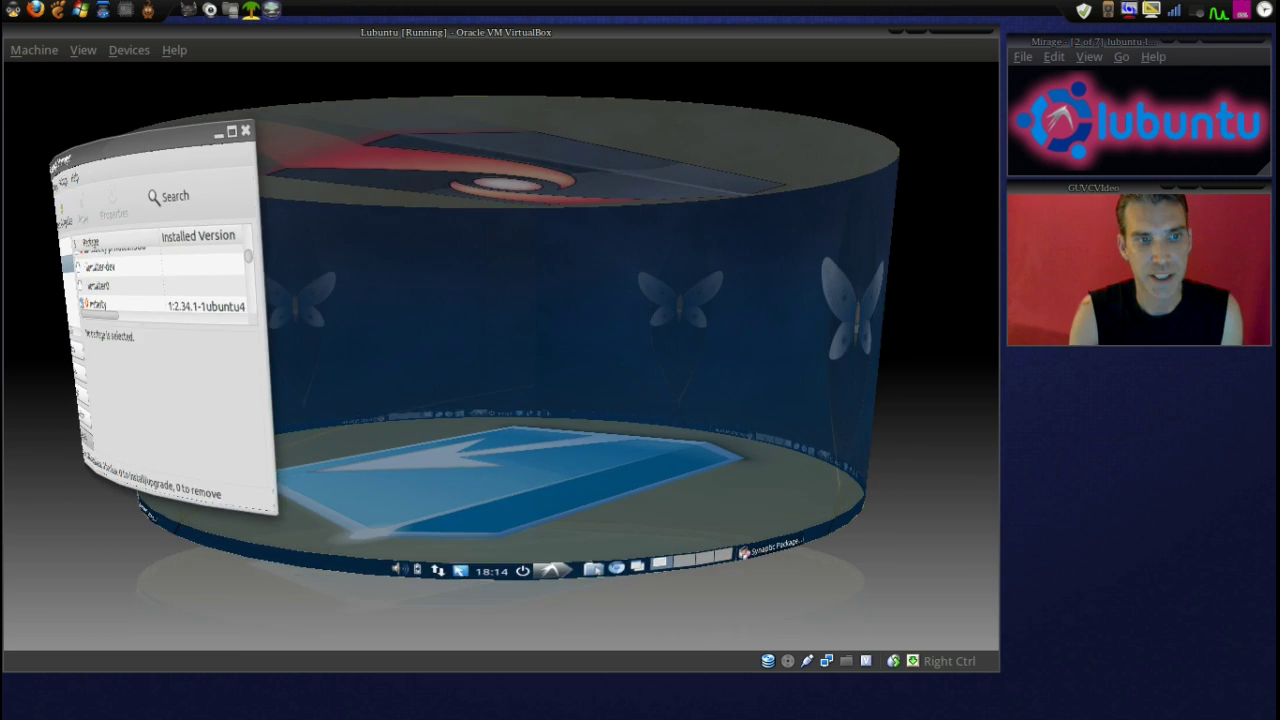
pyautogui.hotkey('ctrl', 'alt', 'Left')
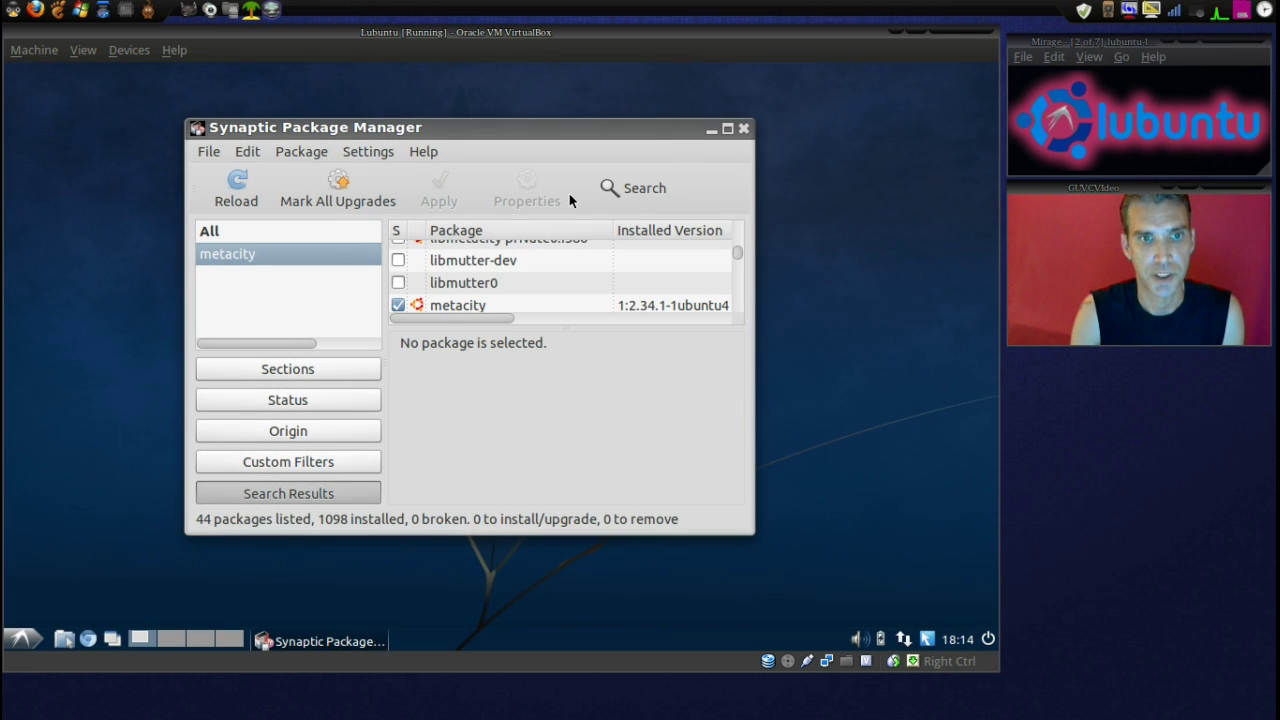
# Step: Minimize and restore the Synaptic window, moving it a little across the desktop before and after
pyautogui.moveTo(551, 137)
pyautogui.mouseDown()
pyautogui.moveTo(529, 280)
pyautogui.moveTo(558, 128)
pyautogui.mouseUp()
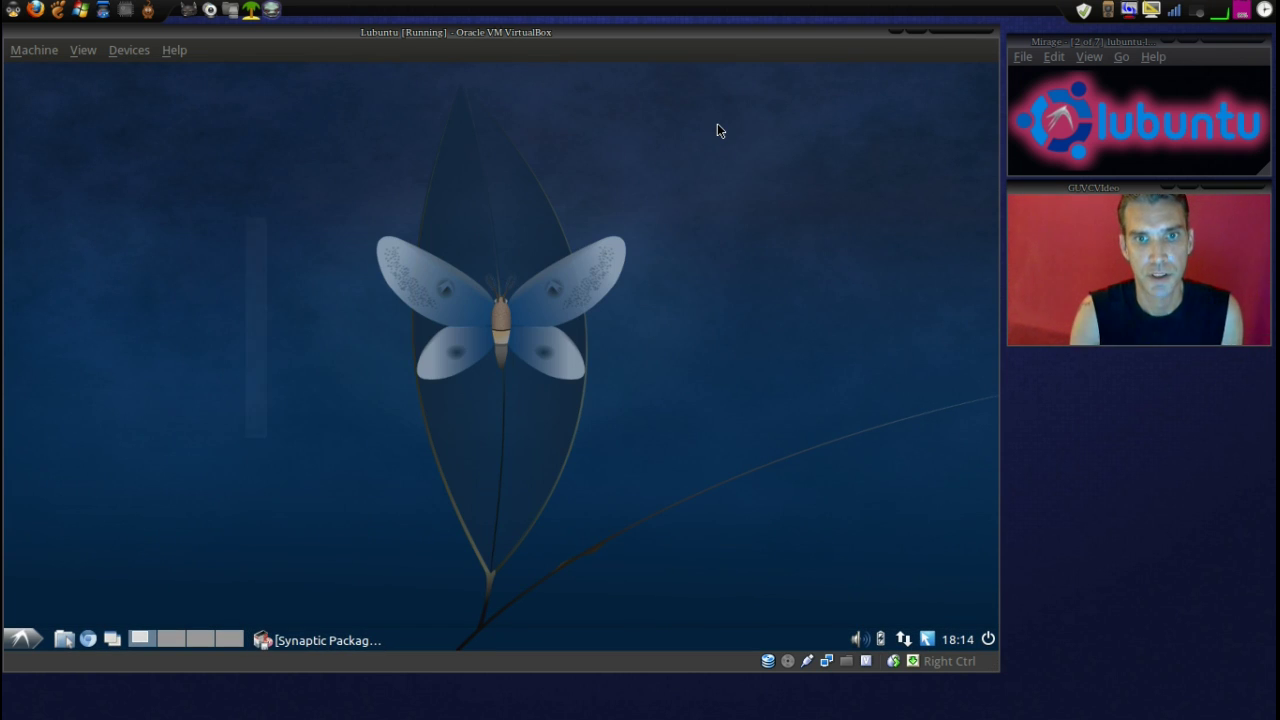
pyautogui.click(305, 641)
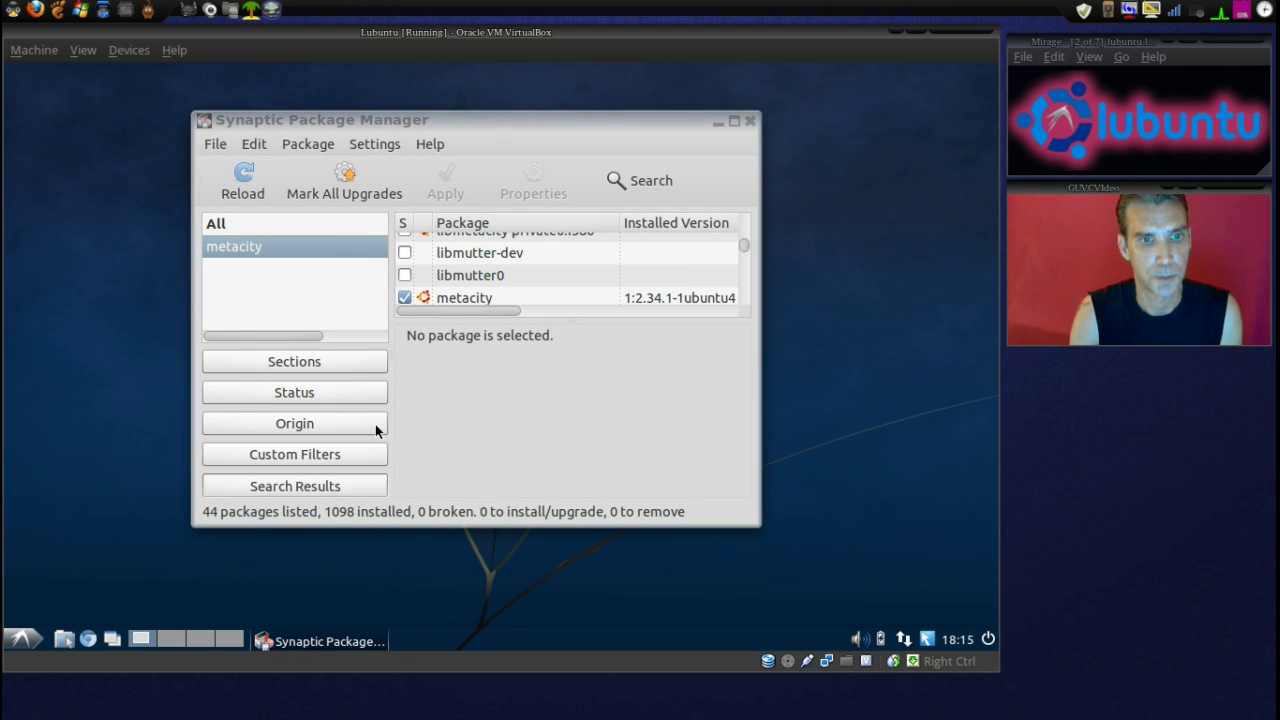
pyautogui.moveTo(650, 120); pyautogui.dragTo(608, 140)
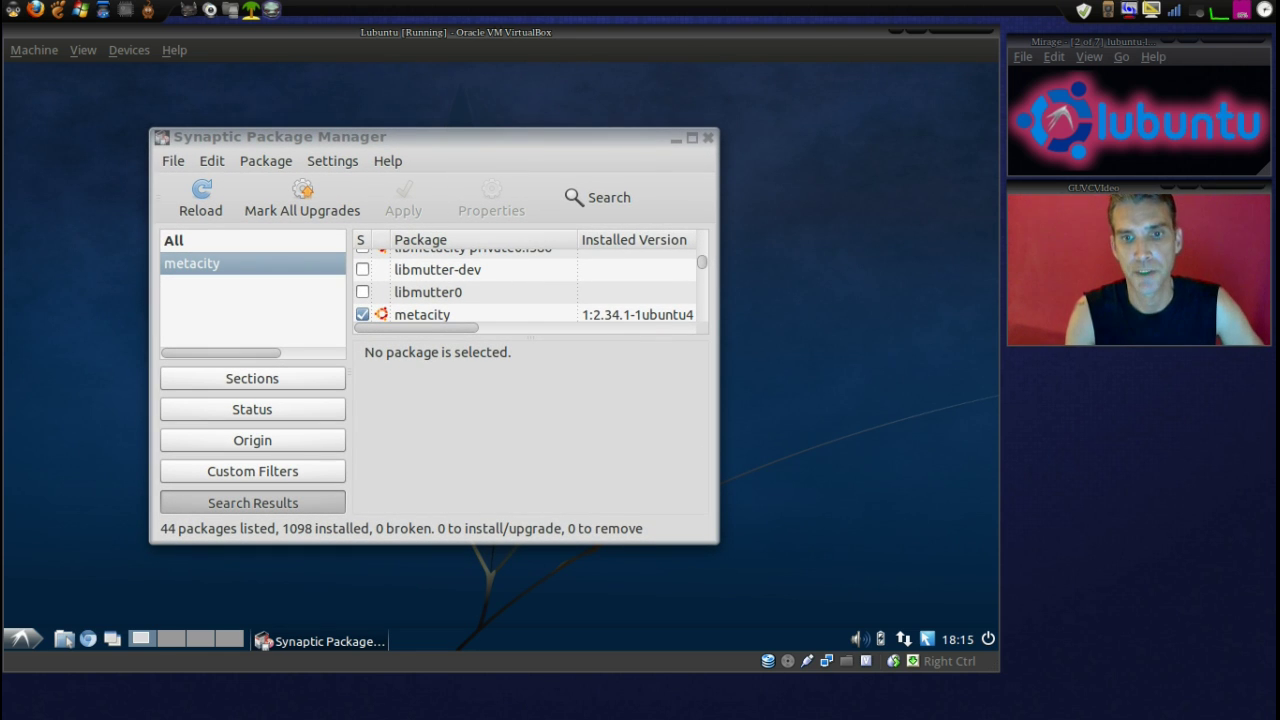
# Step: Rotate the desktop cube to the adjacent workspace and return to the first one
pyautogui.hotkey('ctrl', 'alt', 'Right')
pyautogui.hotkey('ctrl', 'alt', 'Left')
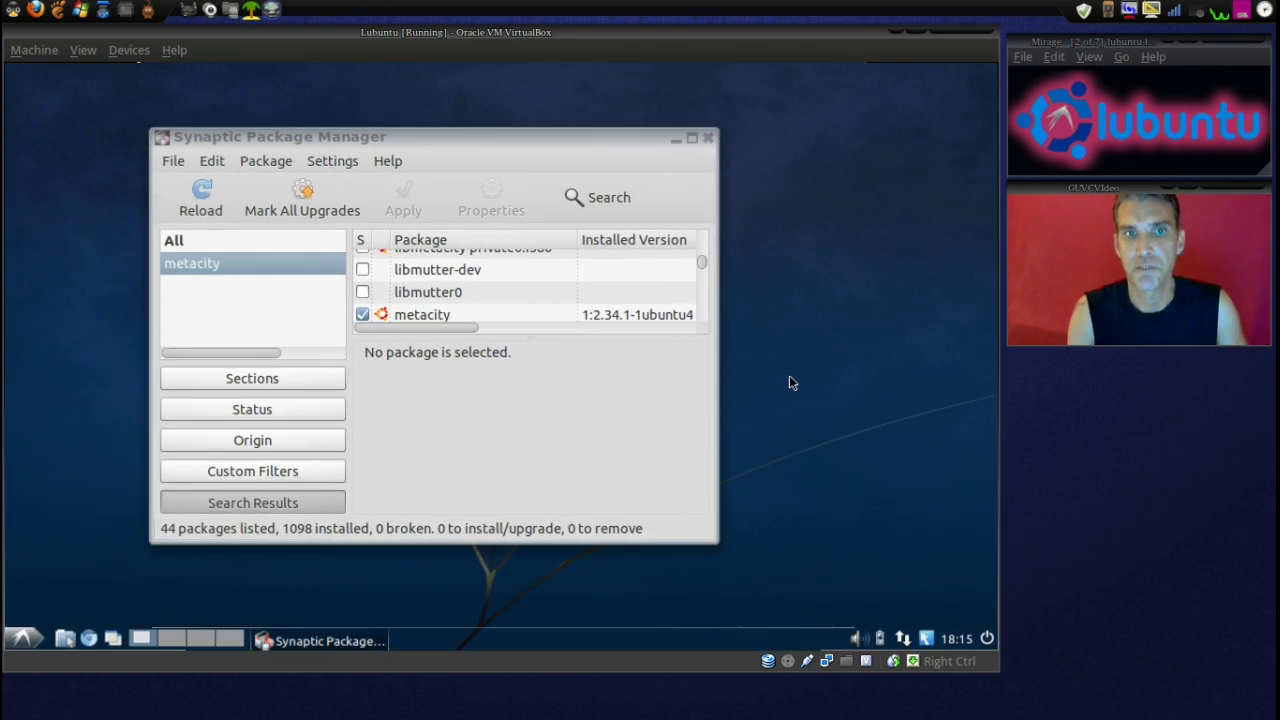